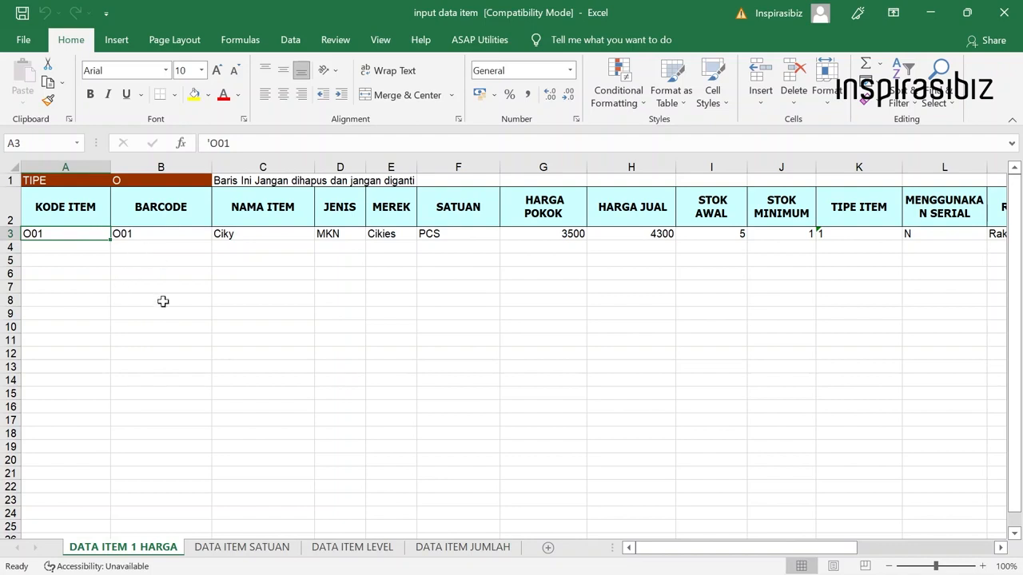
# Step: Delete the sample Mie Sedap item row from the DATA ITEM SATUAN sheet
pyautogui.click(240, 548)
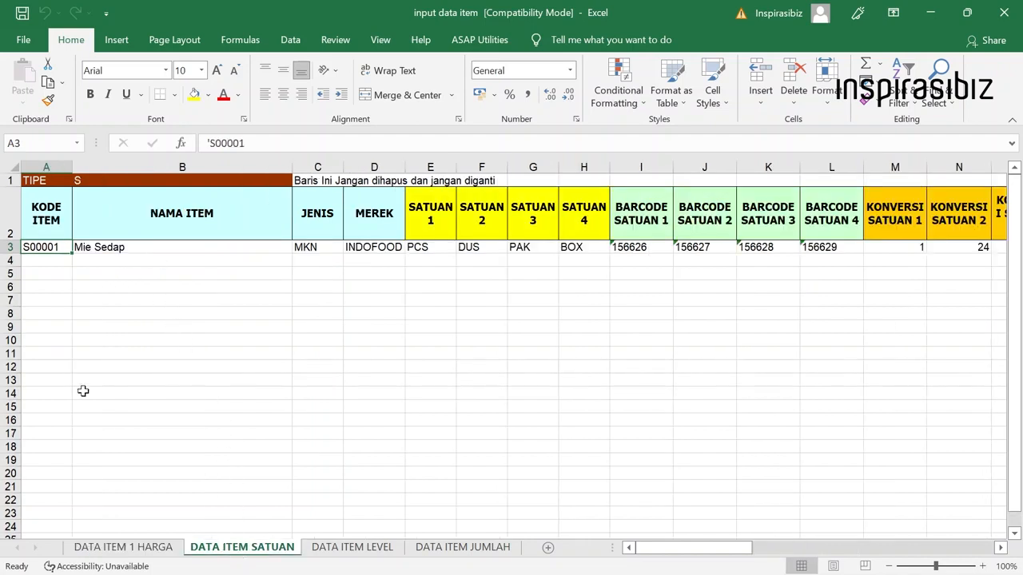
pyautogui.click(4, 247)
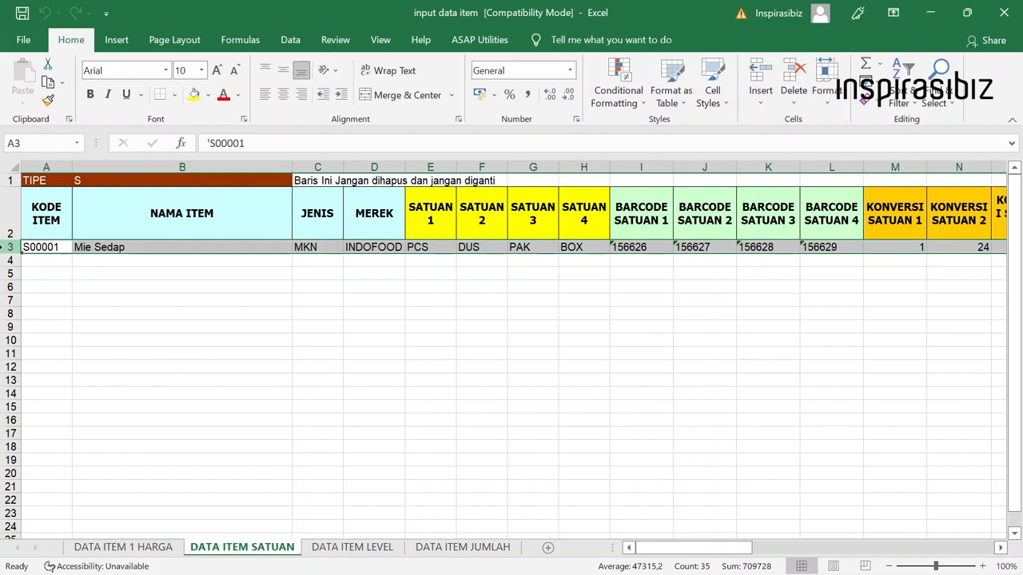
pyautogui.rightClick(4, 247)
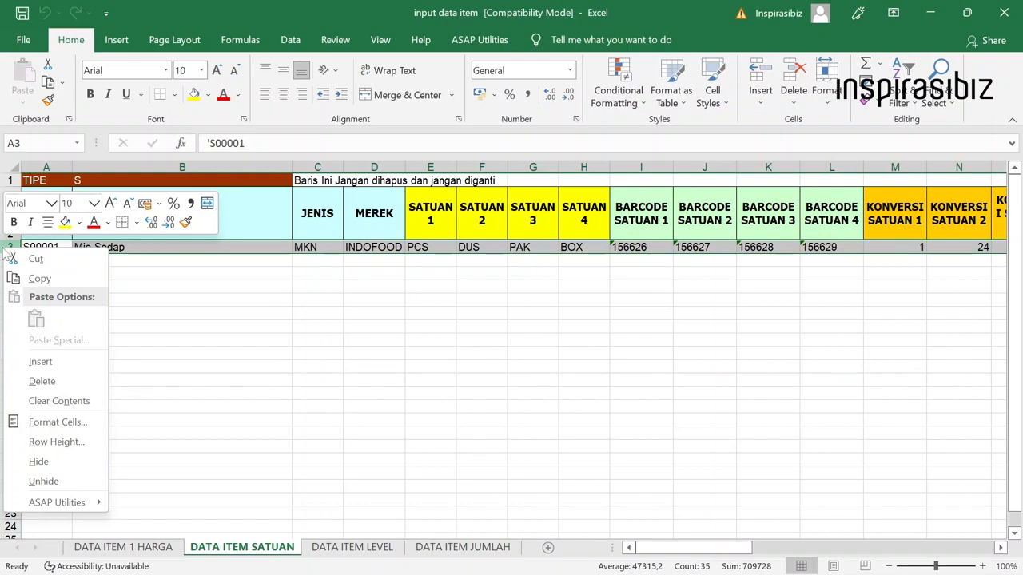
pyautogui.click(42, 381)
pyautogui.click(50, 246)
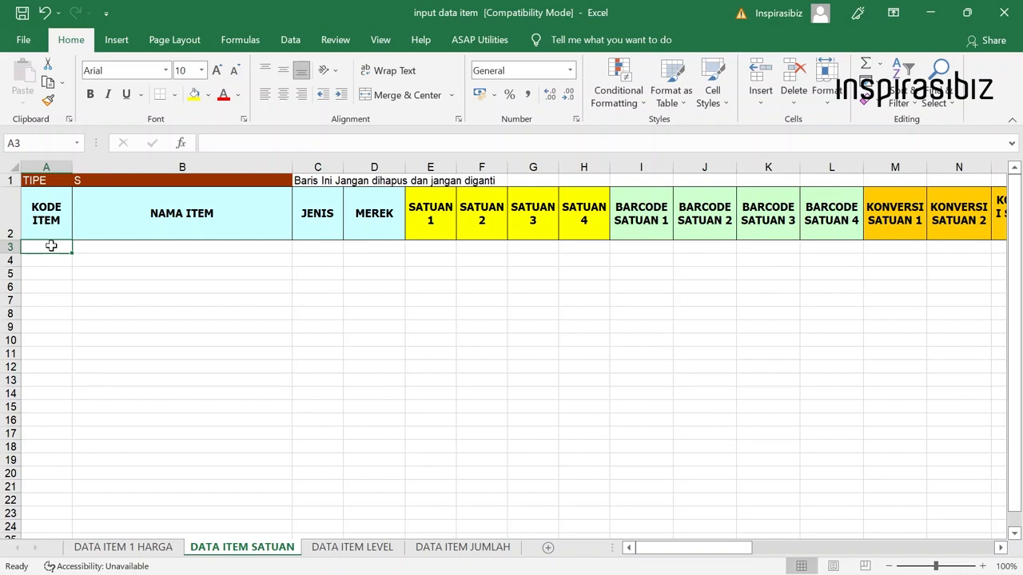
pyautogui.click(160, 250)
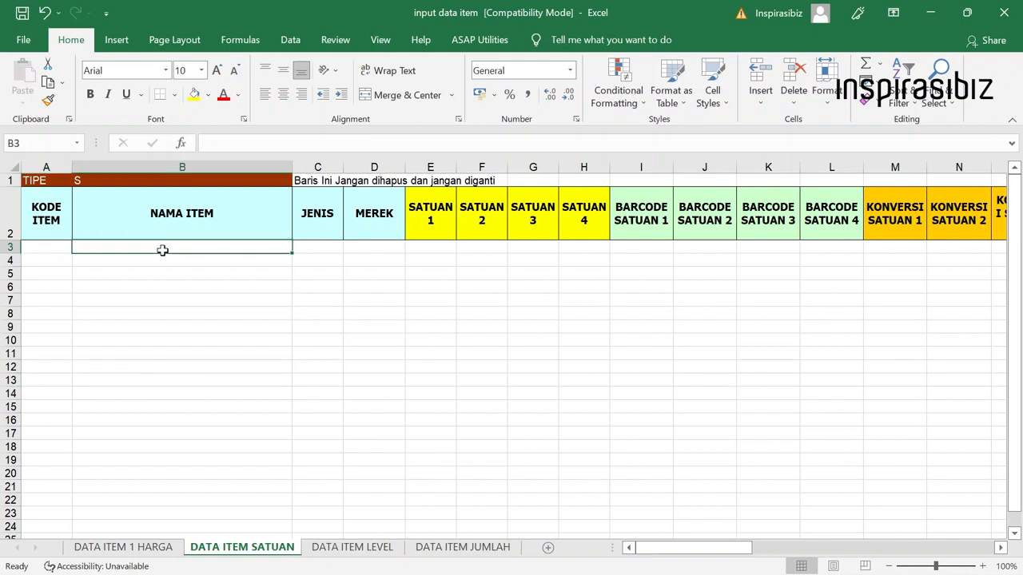
pyautogui.click(322, 243)
pyautogui.click(367, 249)
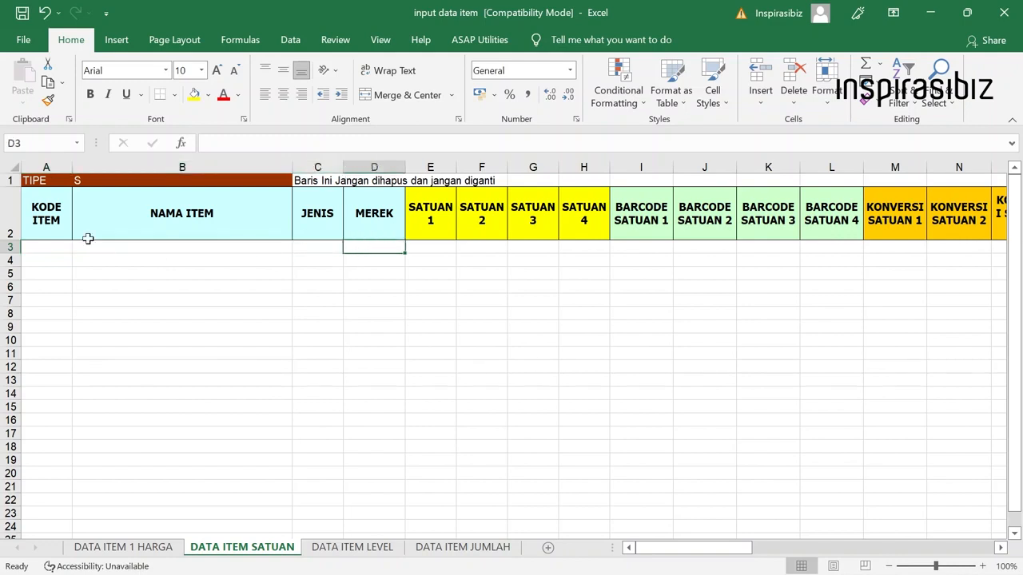
pyautogui.click(40, 251)
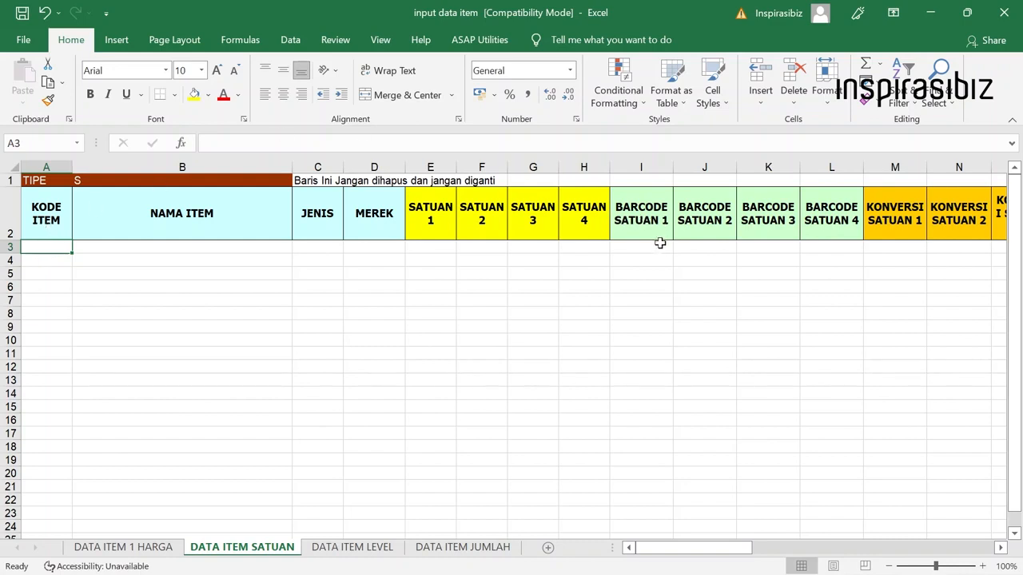
# Step: Enter S01 as the item code in cell A3
pyautogui.doubleClick(42, 248)
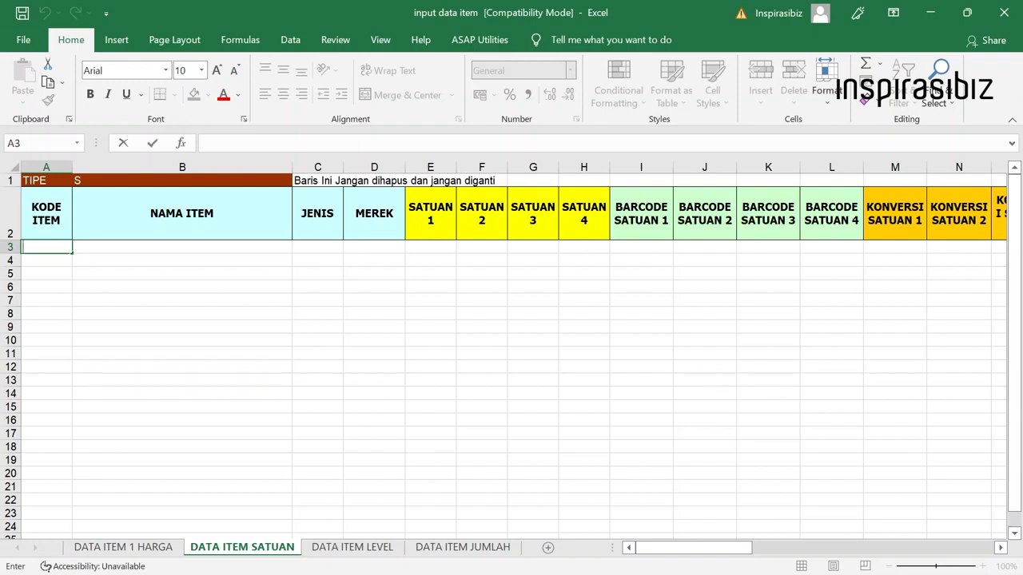
pyautogui.write('S01')
pyautogui.click(46, 254)
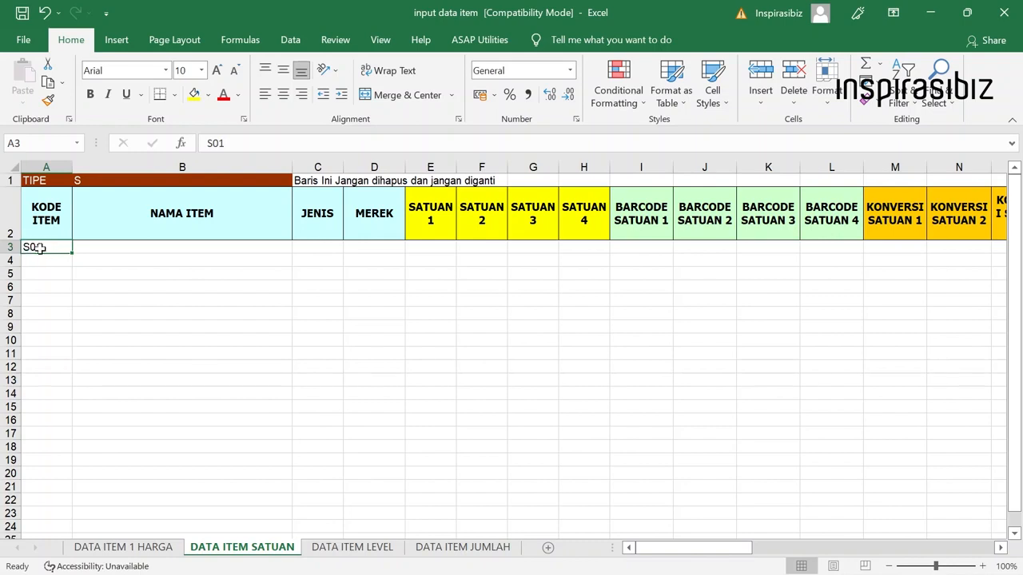
pyautogui.press('F2')
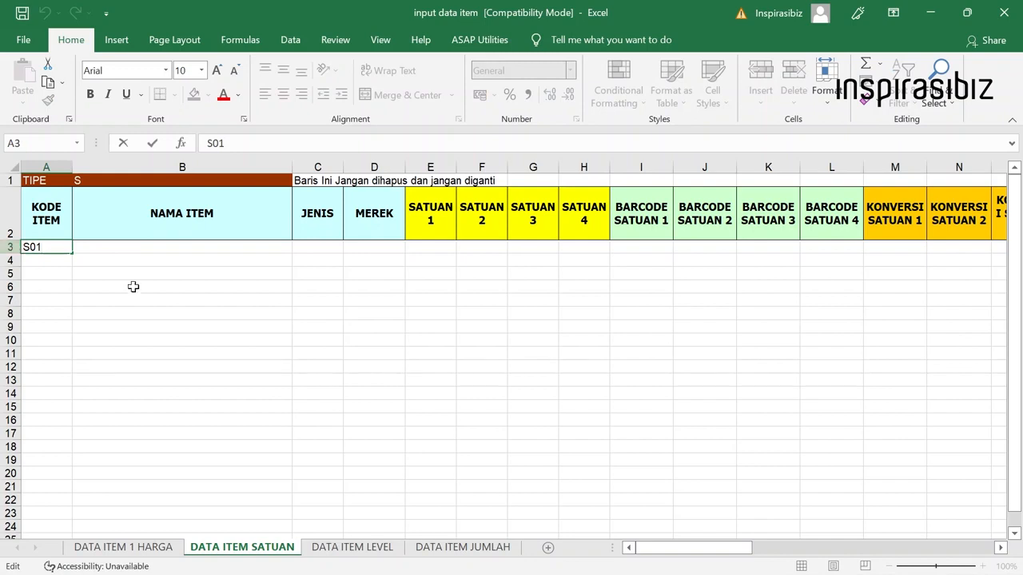
pyautogui.press('Home')
pyautogui.write("'")
pyautogui.press('BackSpace')
pyautogui.press('Return')
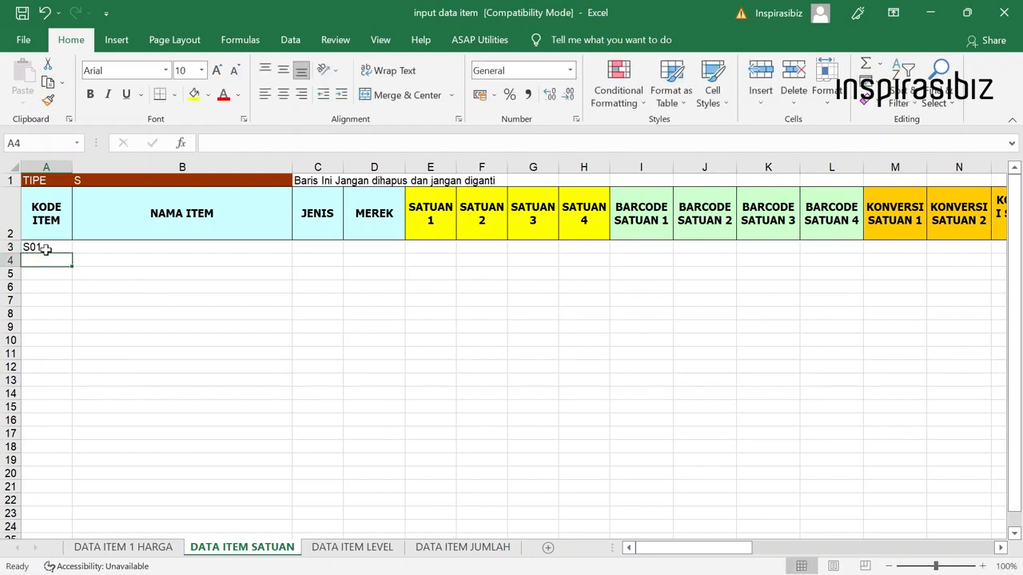
pyautogui.click(47, 249)
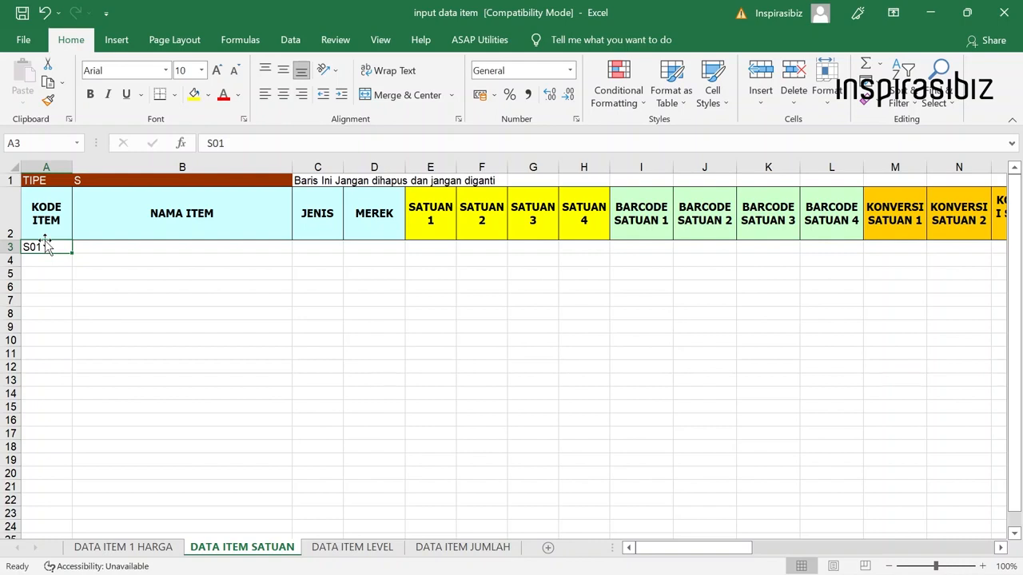
# Step: Try entering the code 0001 as text with a leading apostrophe in cell A5, and clear the cell
pyautogui.click(38, 272)
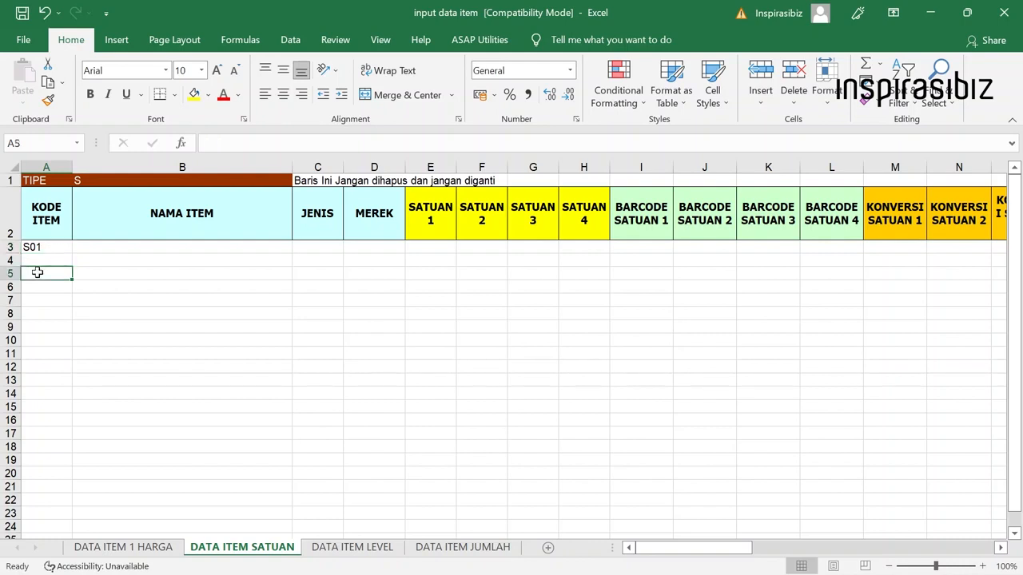
pyautogui.write('0')
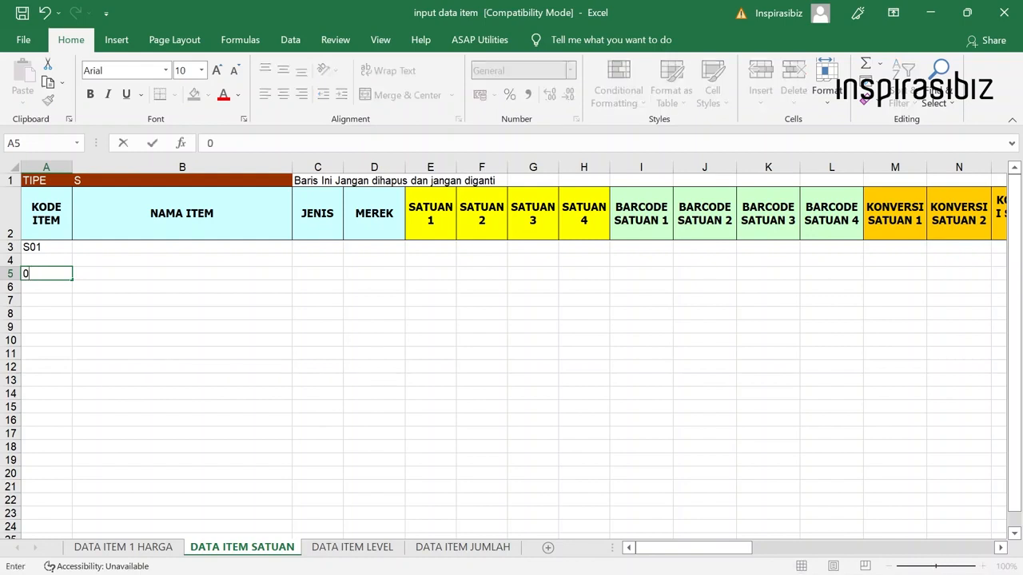
pyautogui.write('001')
pyautogui.press('F2')
pyautogui.press('Home')
pyautogui.write("'")
pyautogui.click(103, 274)
pyautogui.click(52, 278)
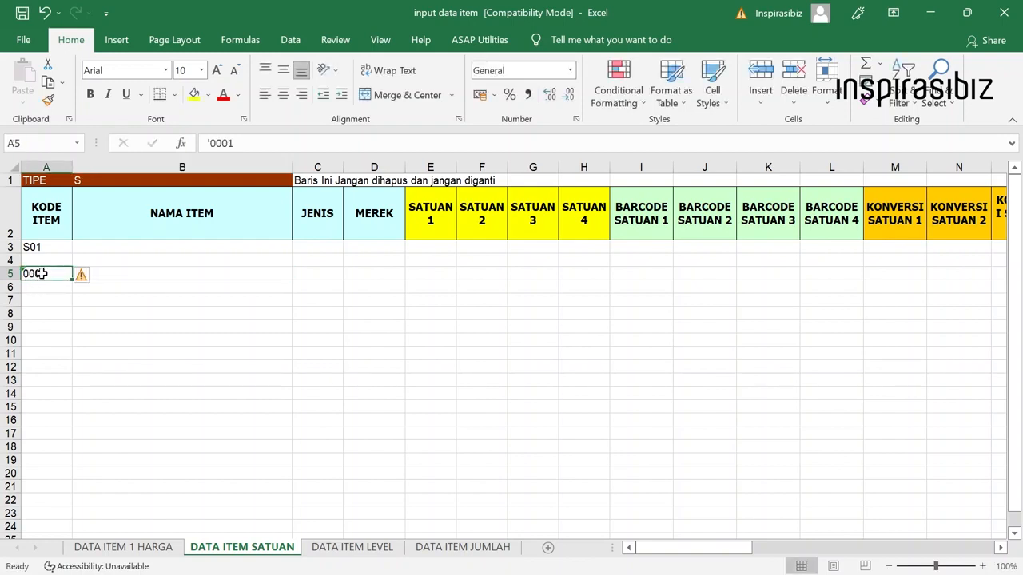
pyautogui.press('Delete')
# Step: Enter "Air mineral" as the item name for S01 in cell B3
pyautogui.click(99, 245)
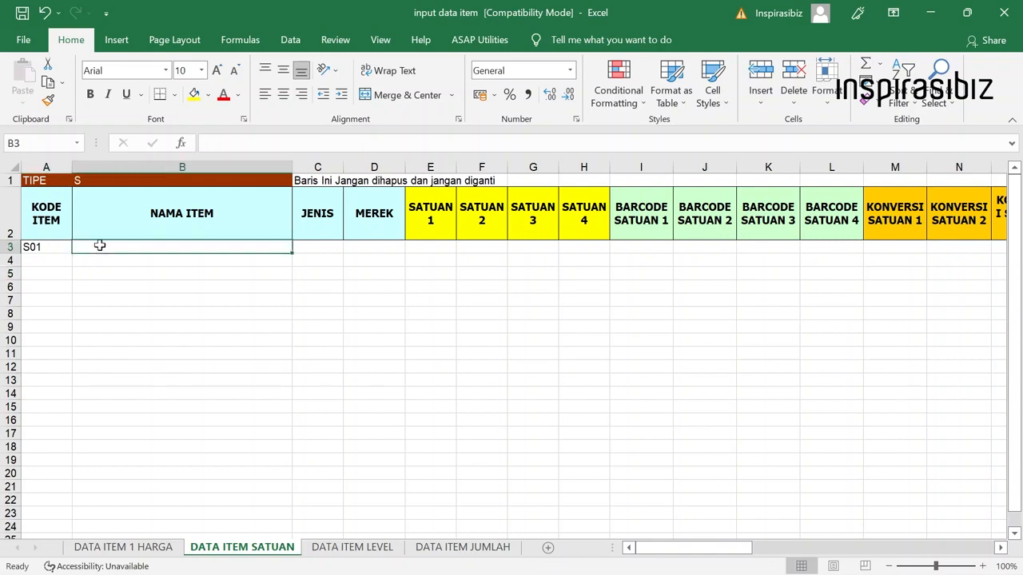
pyautogui.write('Air mi')
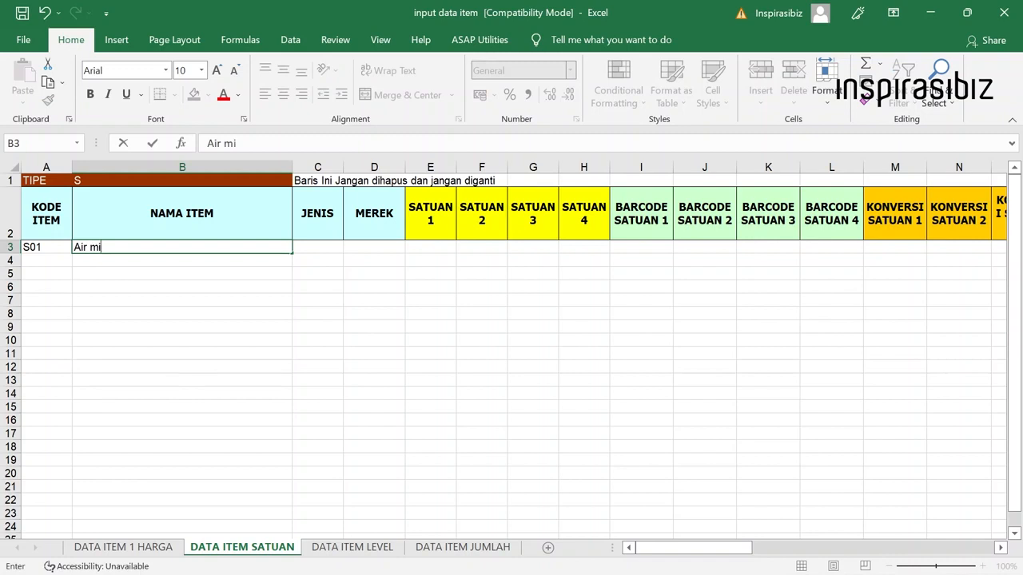
pyautogui.write('neral')
pyautogui.press('Return')
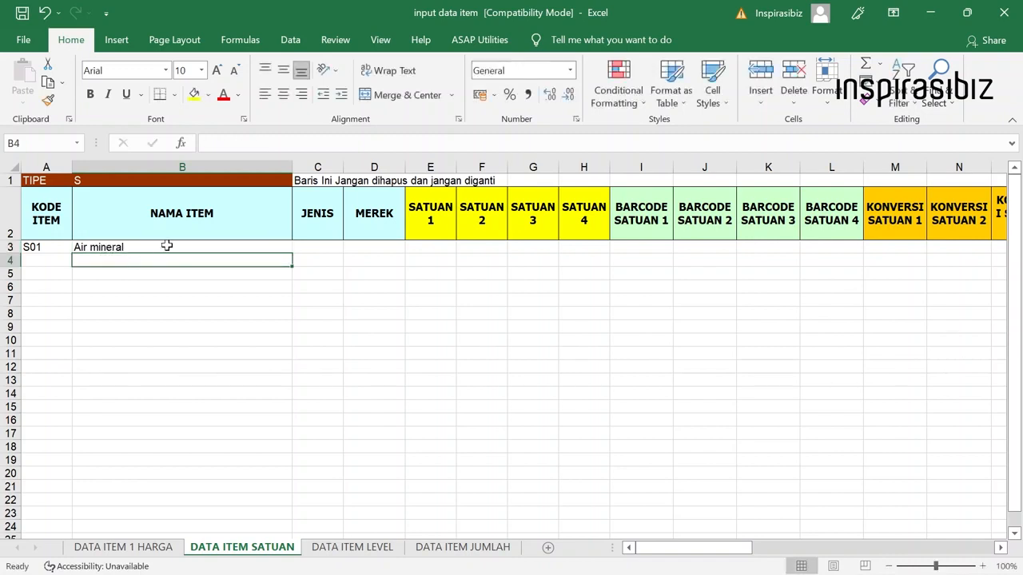
pyautogui.click(166, 246)
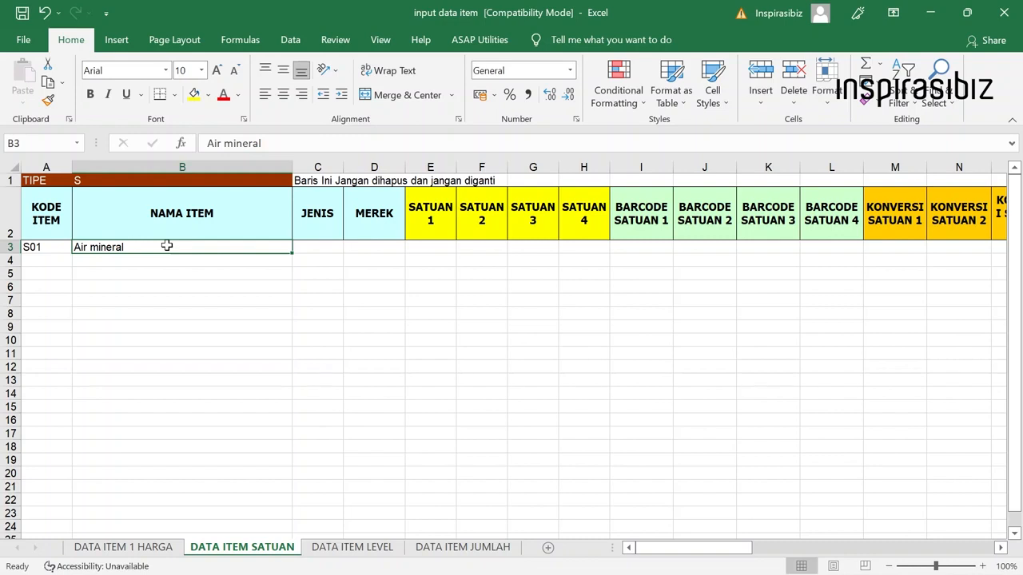
# Step: Fill in item S01's type (JENIS) as MNM and its brand (MEREK) as Minerali
pyautogui.click(312, 245)
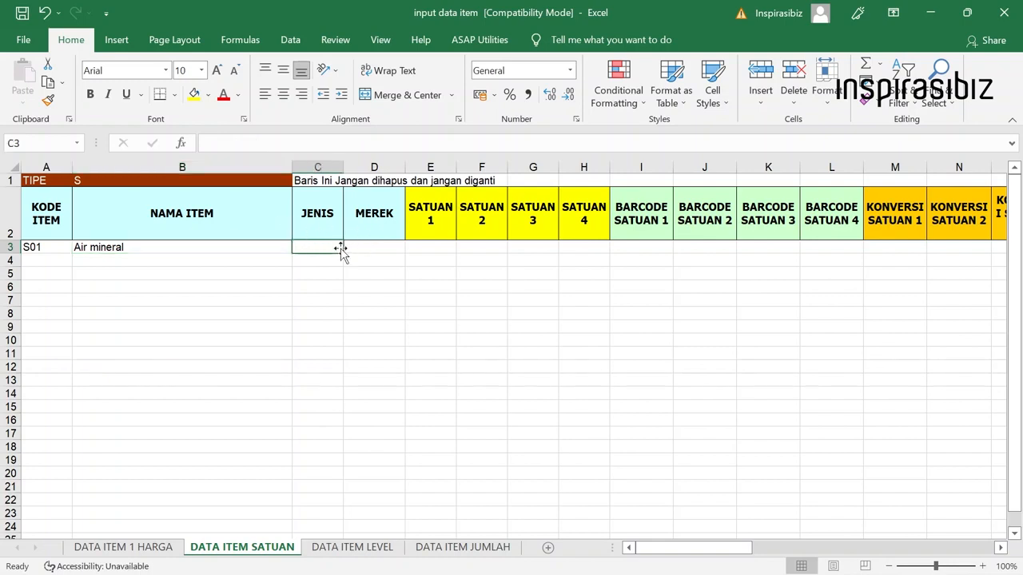
pyautogui.write('MNM')
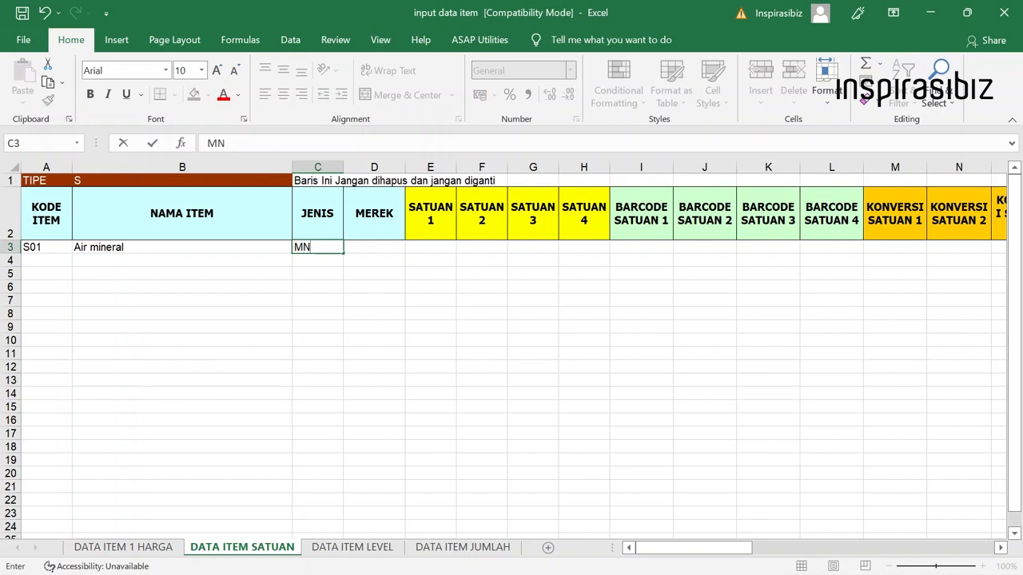
pyautogui.click(364, 247)
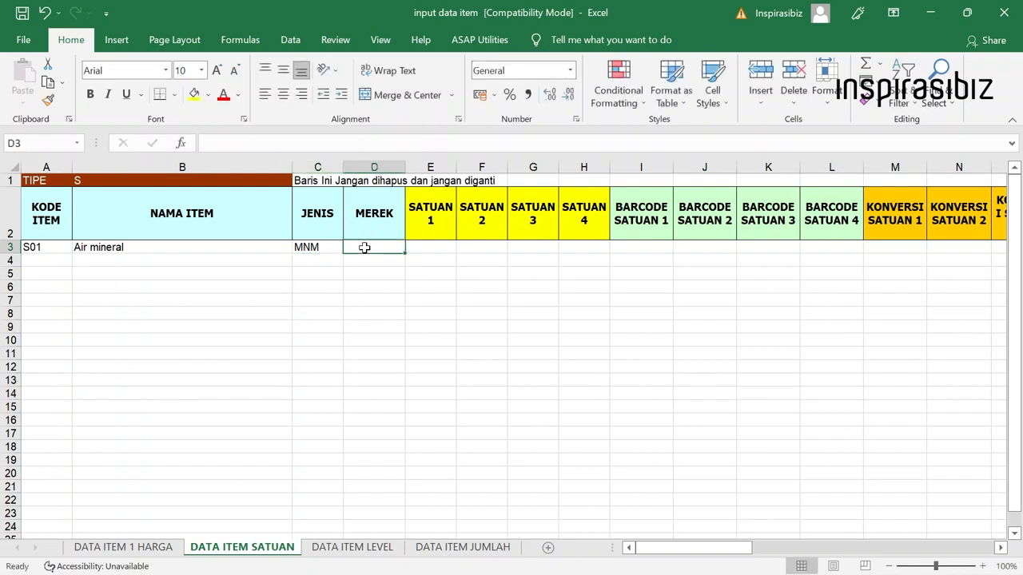
pyautogui.write('Miner')
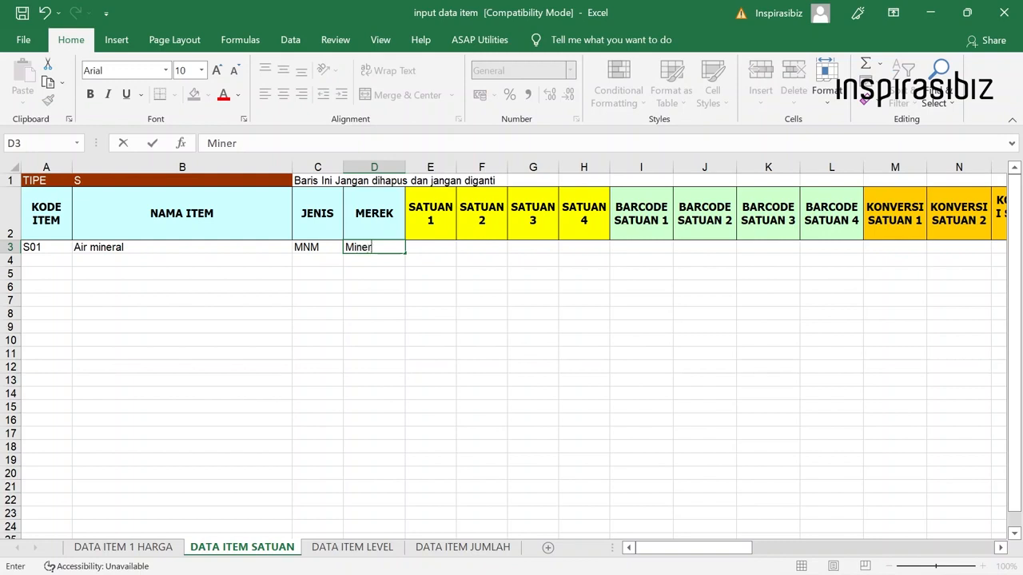
pyautogui.write('ali')
pyautogui.click(422, 246)
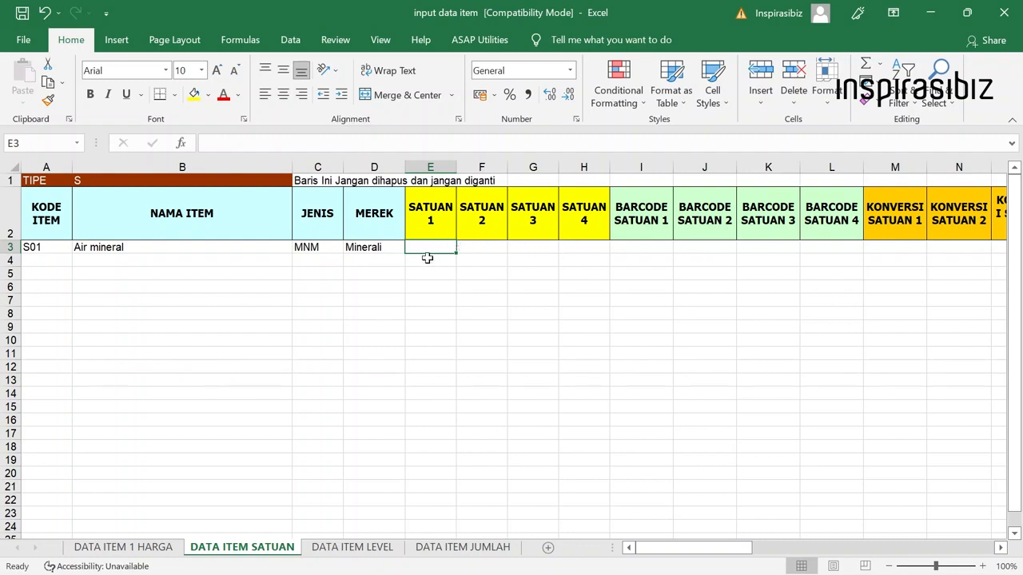
# Step: Enter the first three units of item S01 as PCS, PAK and DUS in the SATUAN 1 to SATUAN 3 columns
pyautogui.moveTo(432, 249); pyautogui.dragTo(567, 250)
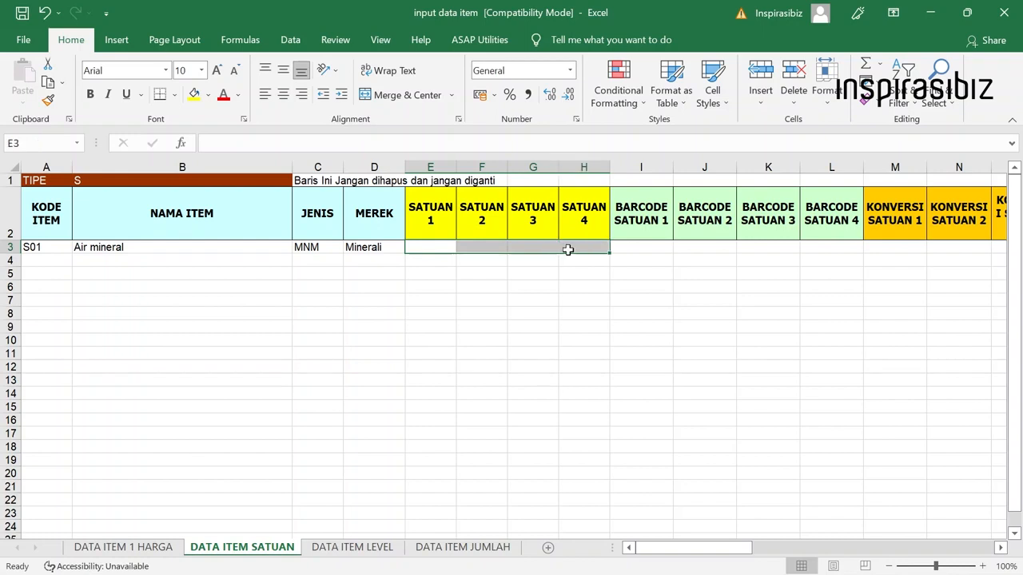
pyautogui.click(434, 245)
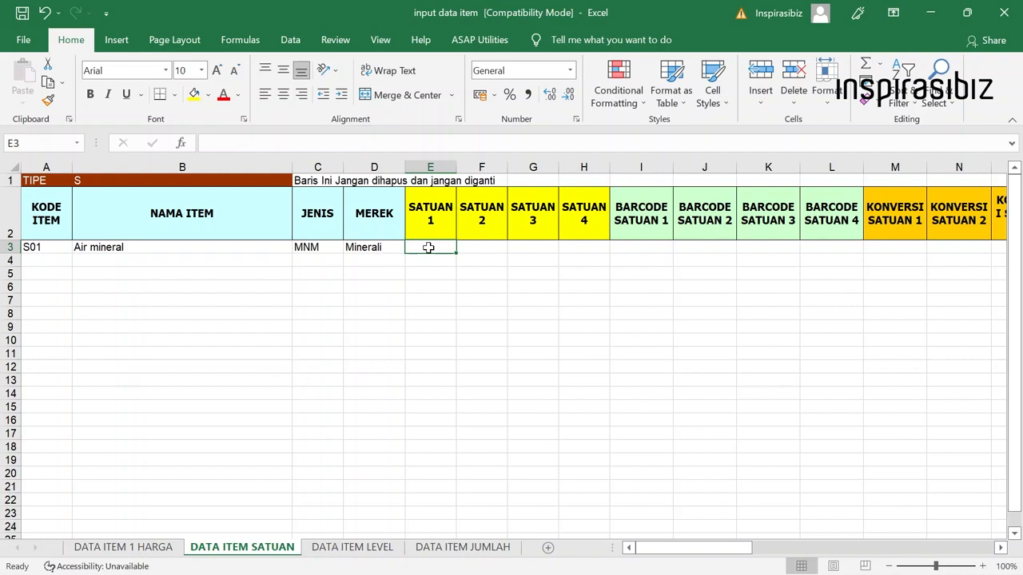
pyautogui.write('PCS')
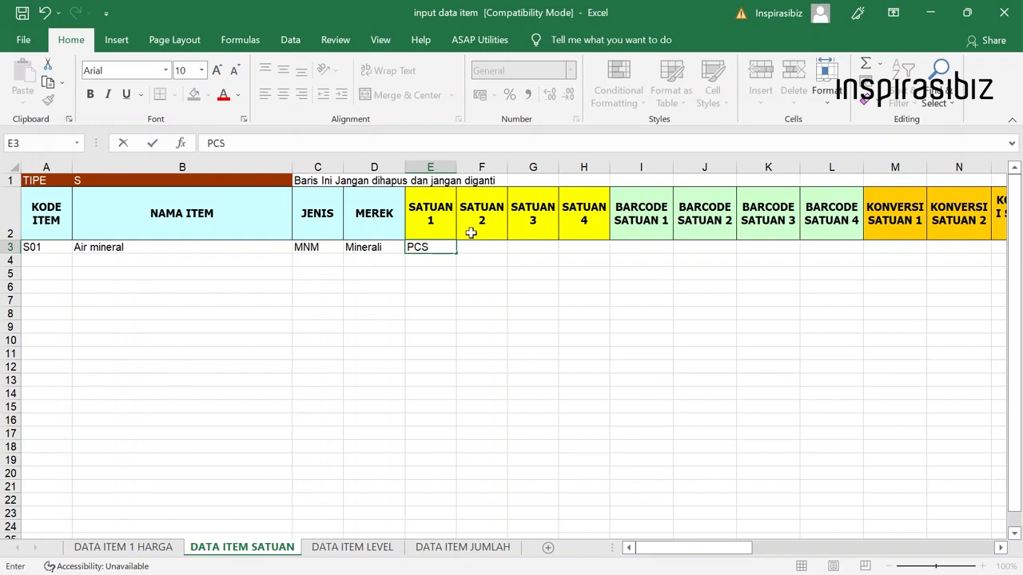
pyautogui.click(473, 247)
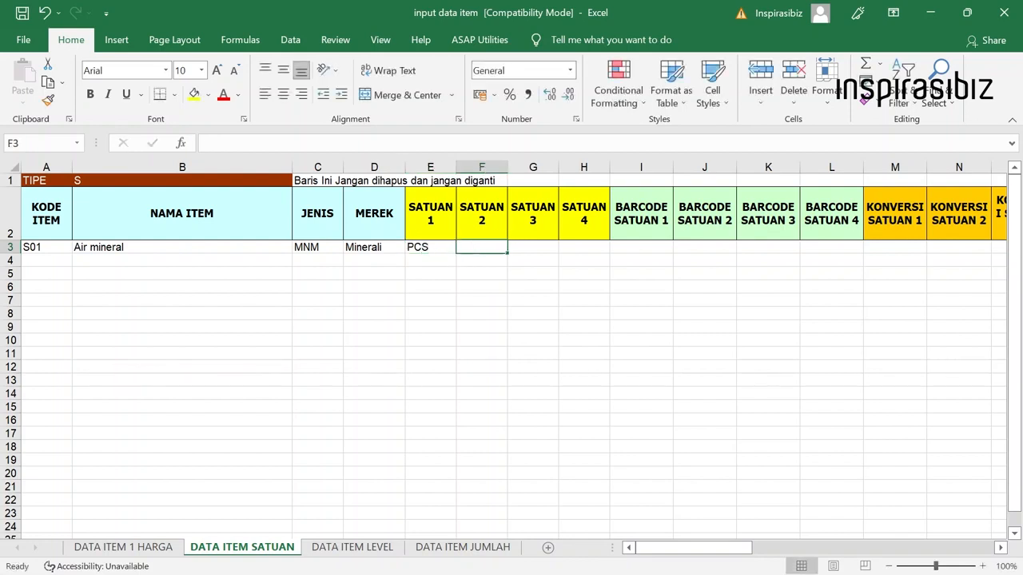
pyautogui.write('PAK')
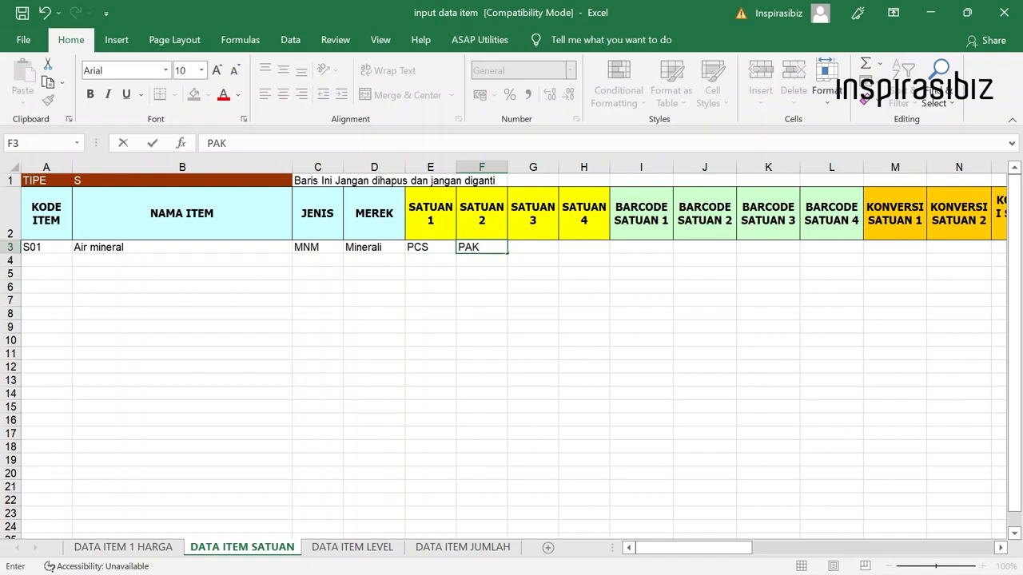
pyautogui.click(525, 247)
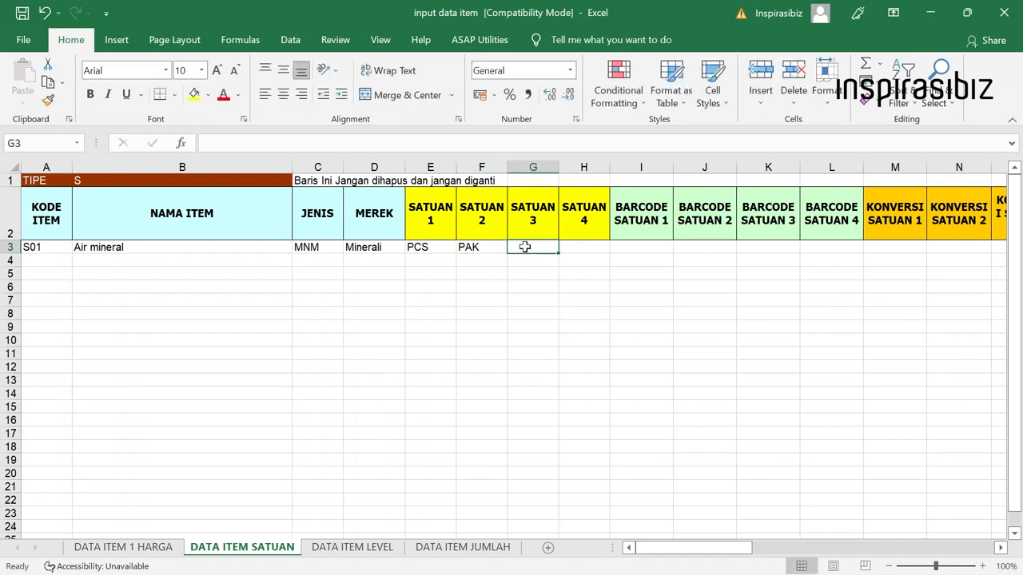
pyautogui.write('DUS')
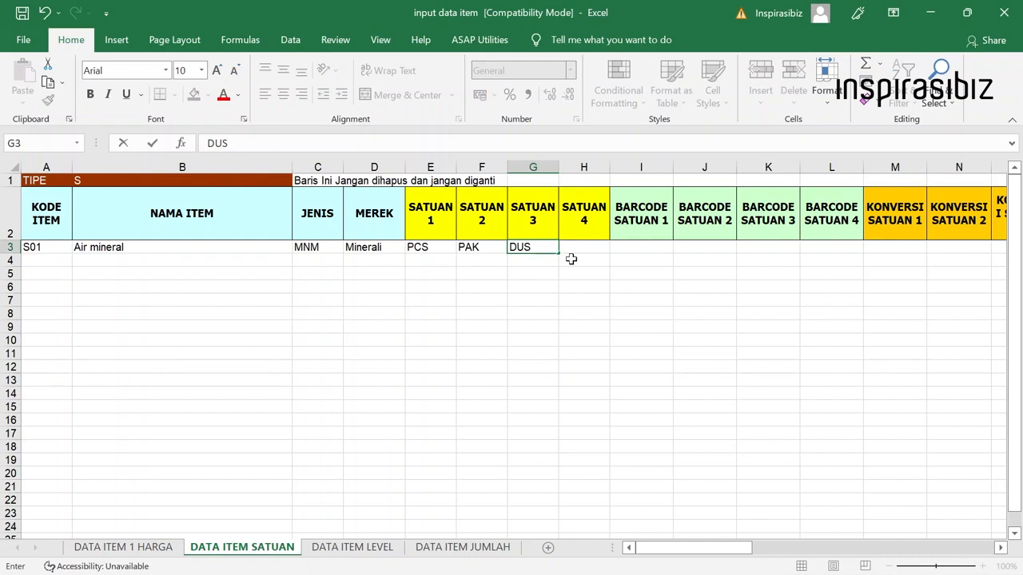
pyautogui.click(584, 247)
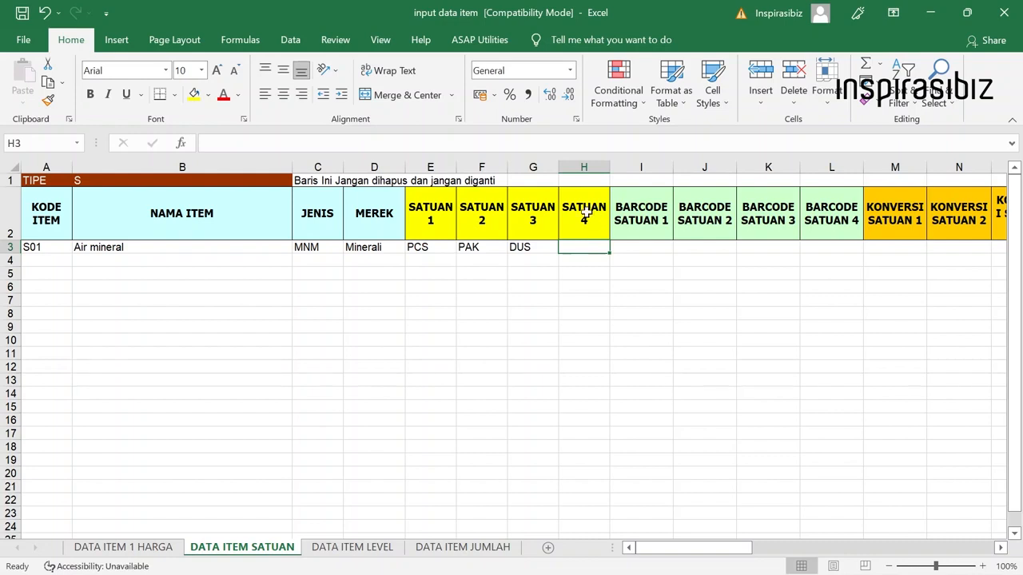
pyautogui.click(624, 250)
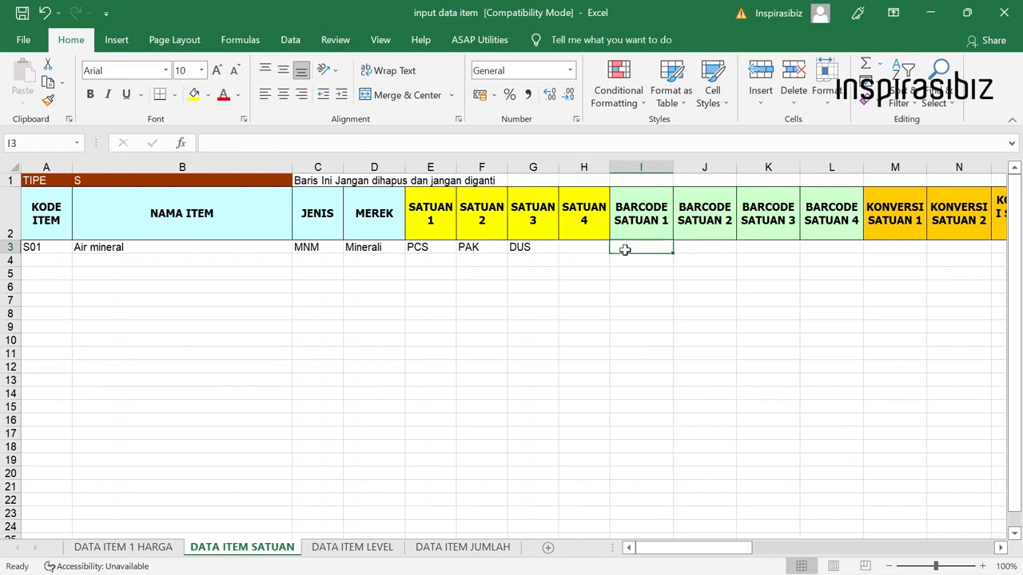
pyautogui.click(600, 249)
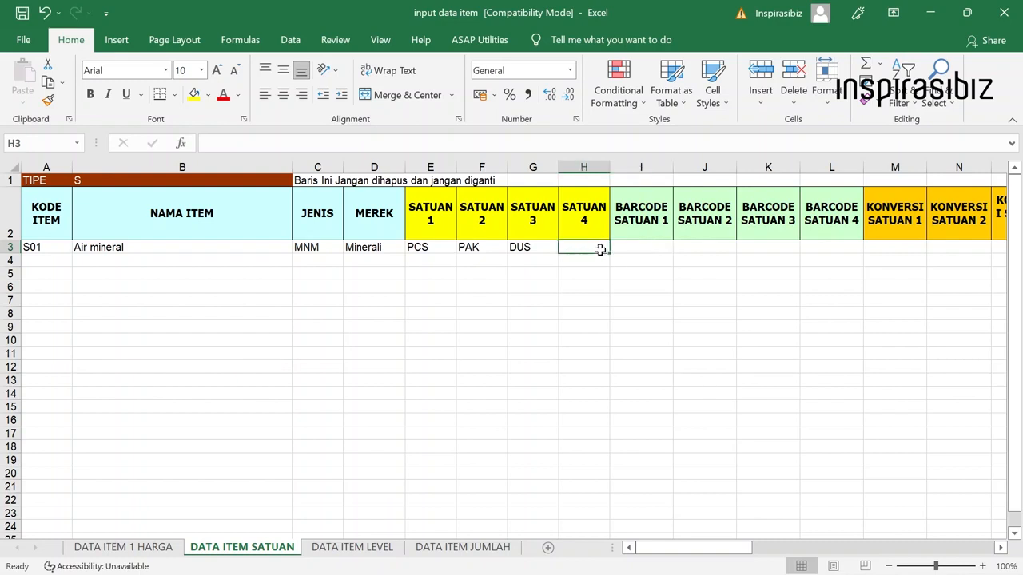
pyautogui.click(437, 254)
pyautogui.click(479, 247)
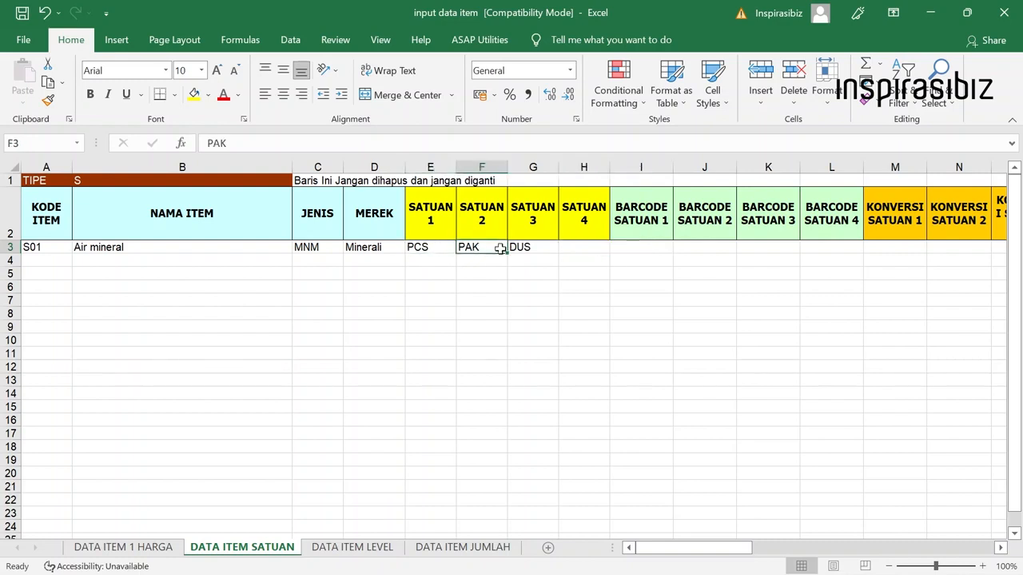
# Step: Review item S01's units in SATUAN 1 to SATUAN 3 alongside the matching barcode cells in row 3
pyautogui.click(517, 248)
pyautogui.click(433, 248)
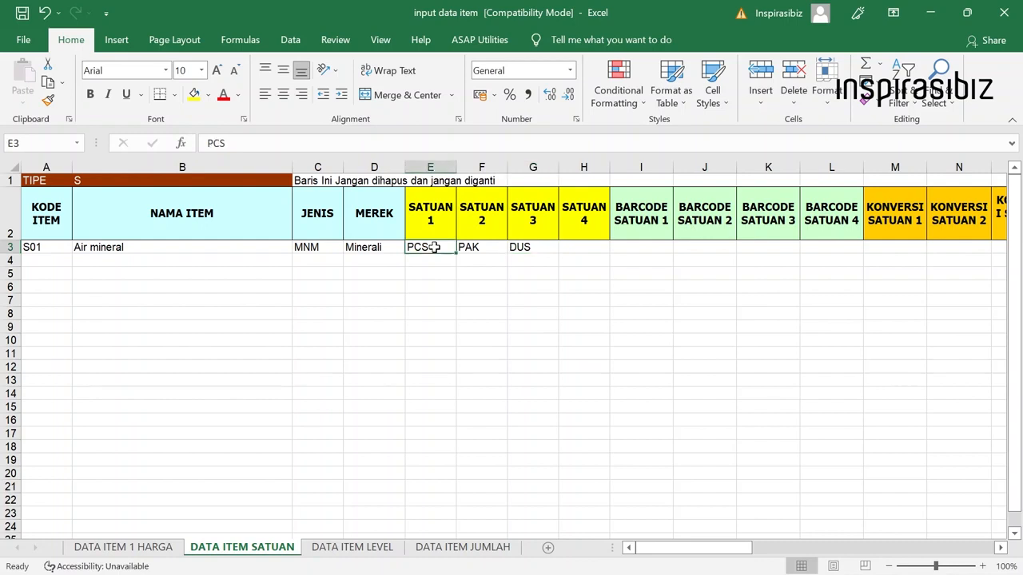
pyautogui.click(487, 247)
pyautogui.click(518, 249)
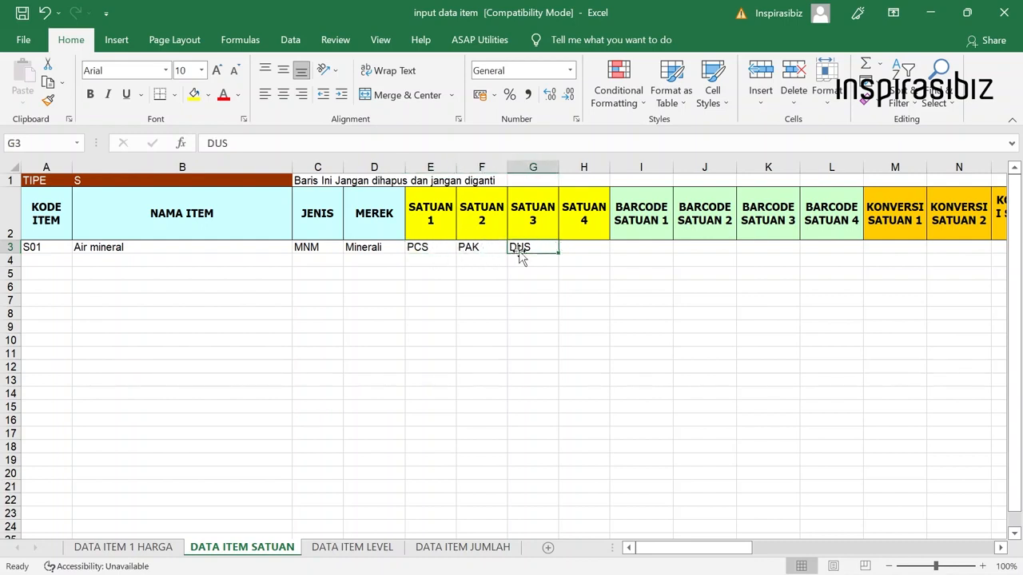
pyautogui.click(640, 248)
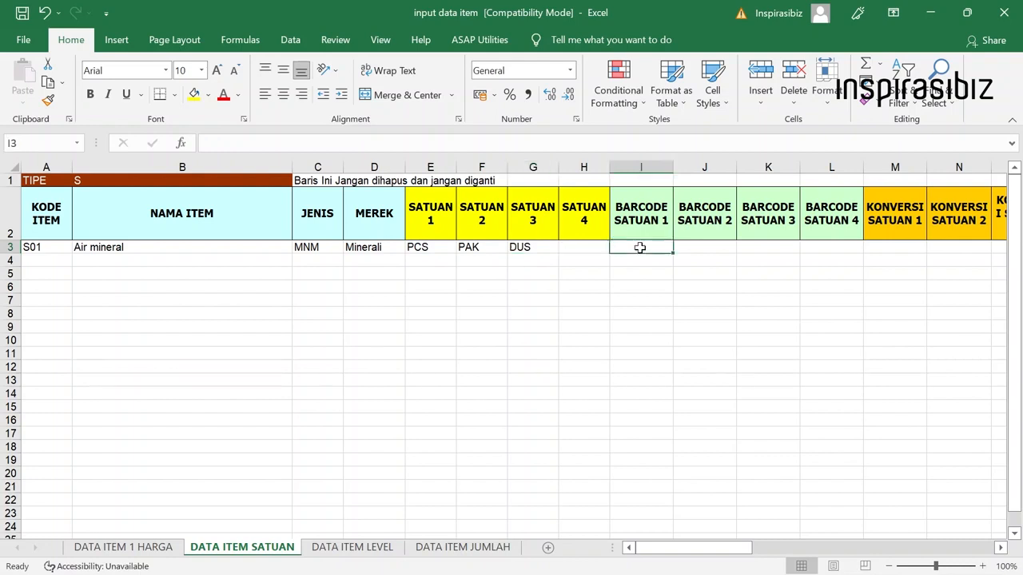
pyautogui.click(710, 245)
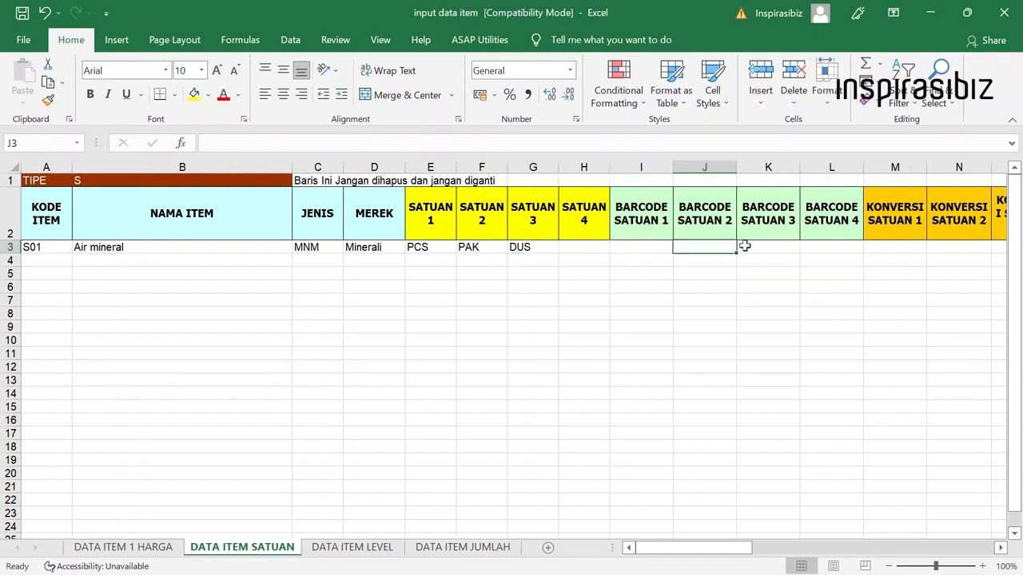
pyautogui.click(753, 246)
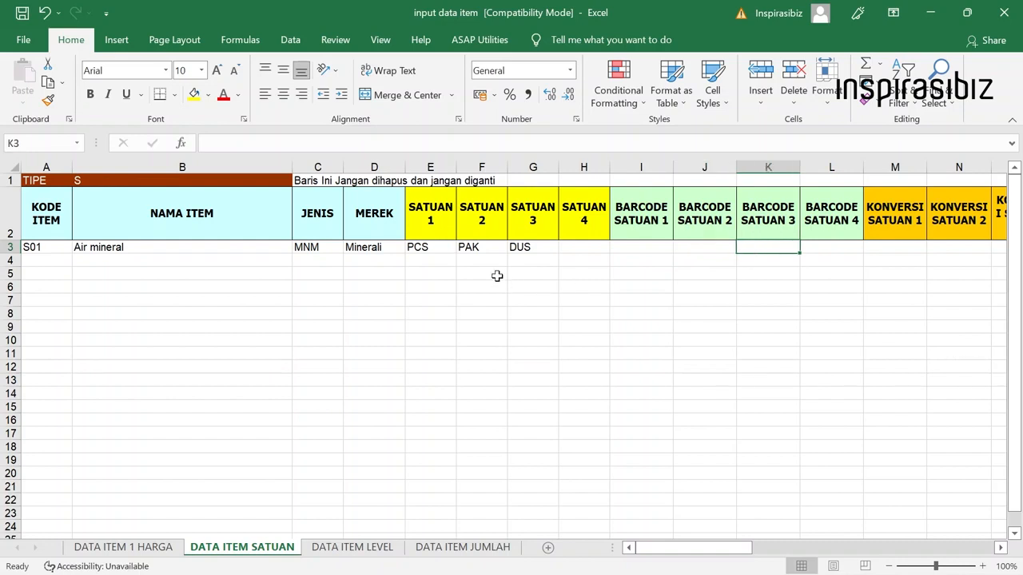
# Step: Enter S01K as the barcode of item S01's first unit in the BARCODE SATUAN 1 column
pyautogui.click(640, 246)
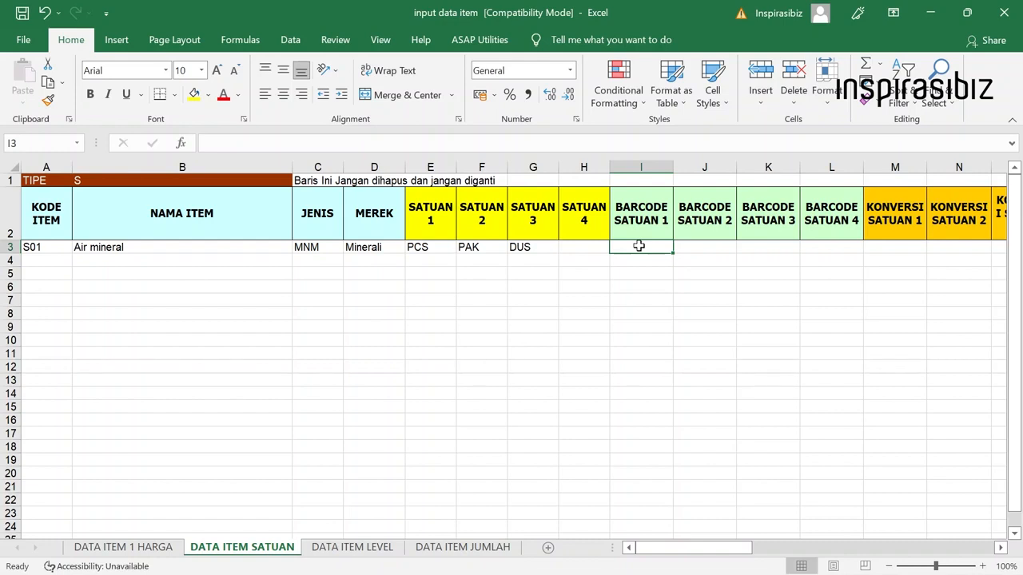
pyautogui.doubleClick(640, 246)
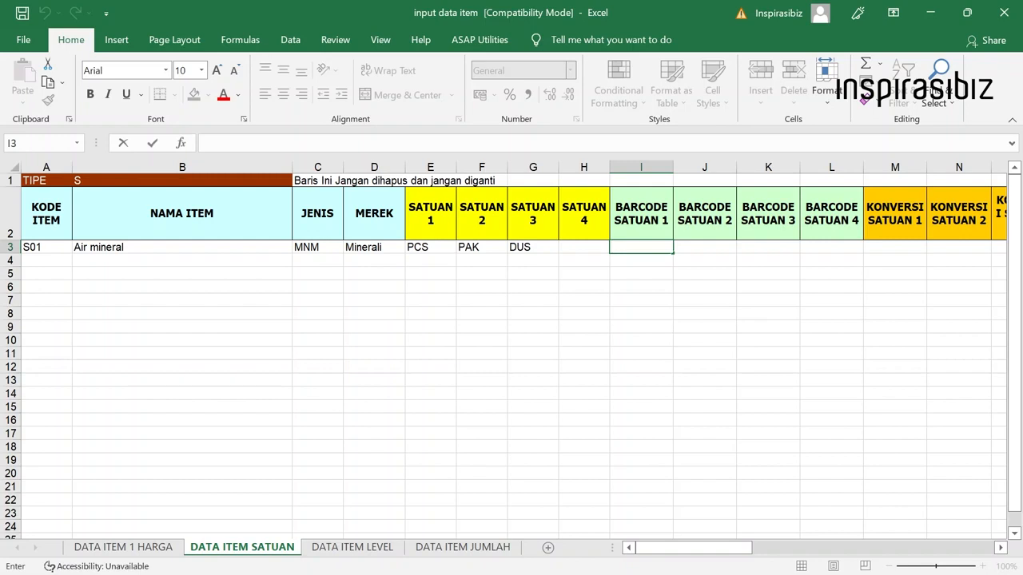
pyautogui.write('S01L')
pyautogui.press('BackSpace')
pyautogui.write('K')
pyautogui.click(694, 245)
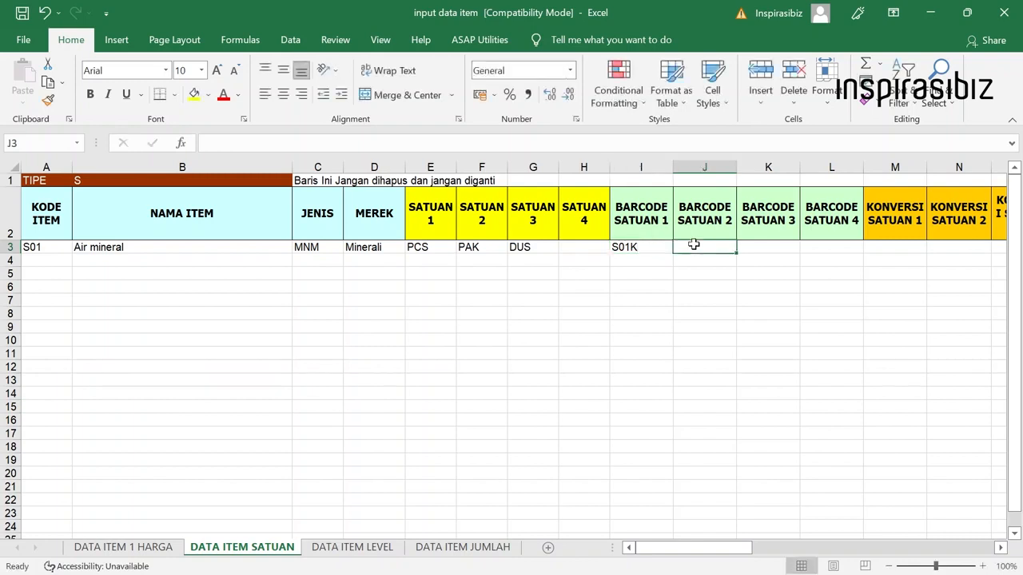
# Step: Enter S01S and S01B as item S01's barcodes in the BARCODE SATUAN 2 and BARCODE SATUAN 3 columns
pyautogui.write('S0')
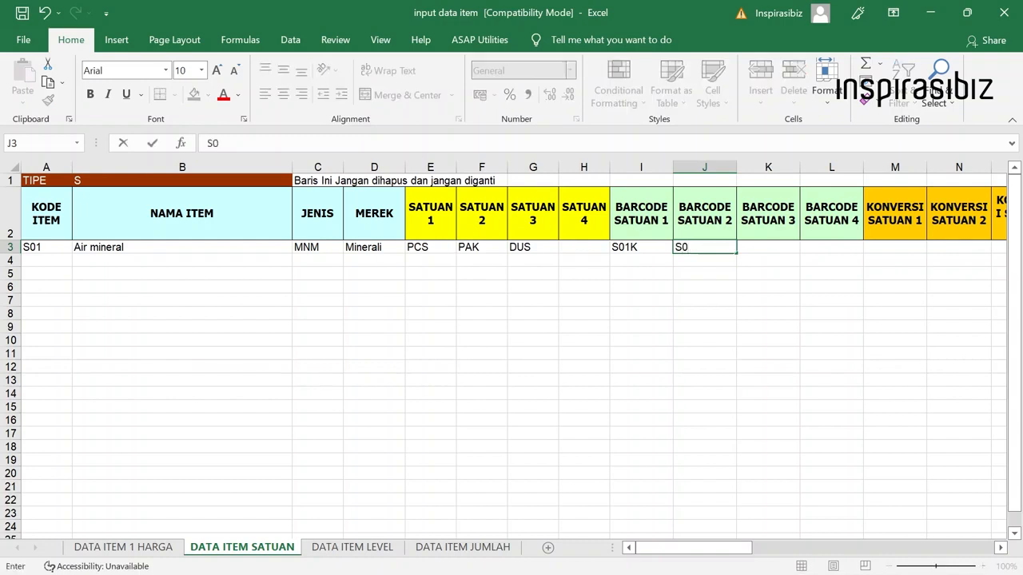
pyautogui.write('1S')
pyautogui.click(752, 246)
pyautogui.write('S')
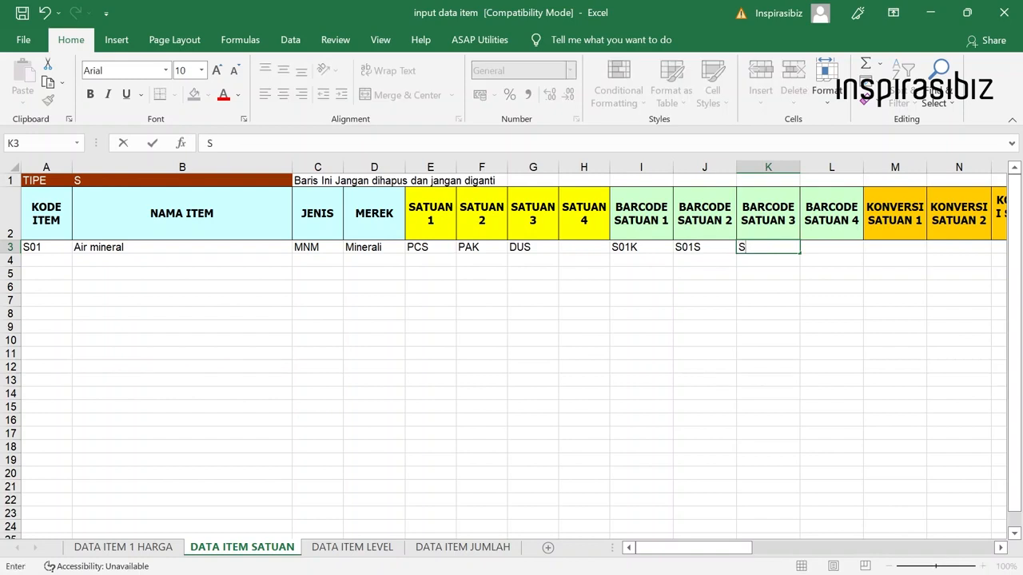
pyautogui.write('01B')
pyautogui.click(829, 247)
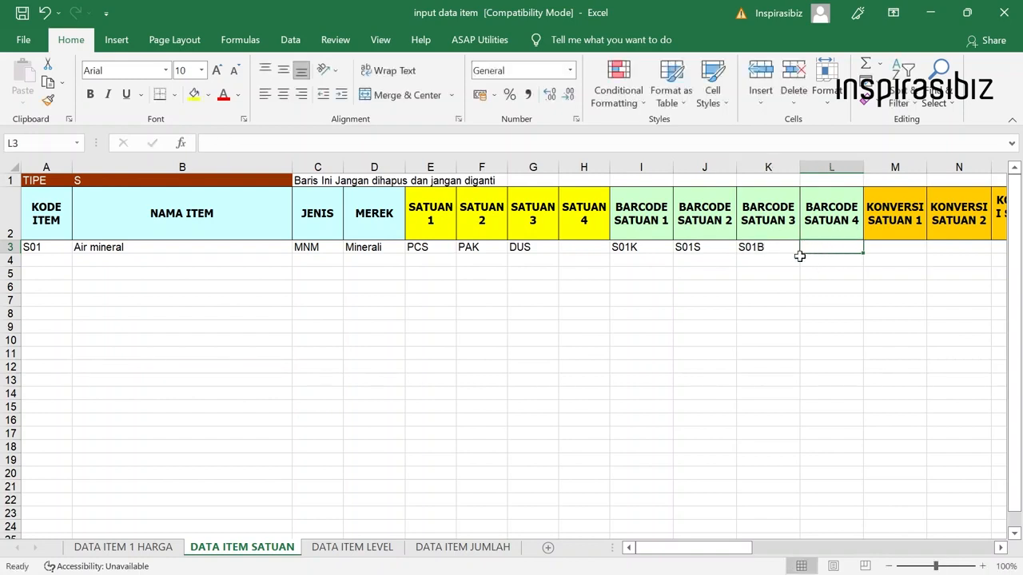
pyautogui.click(649, 248)
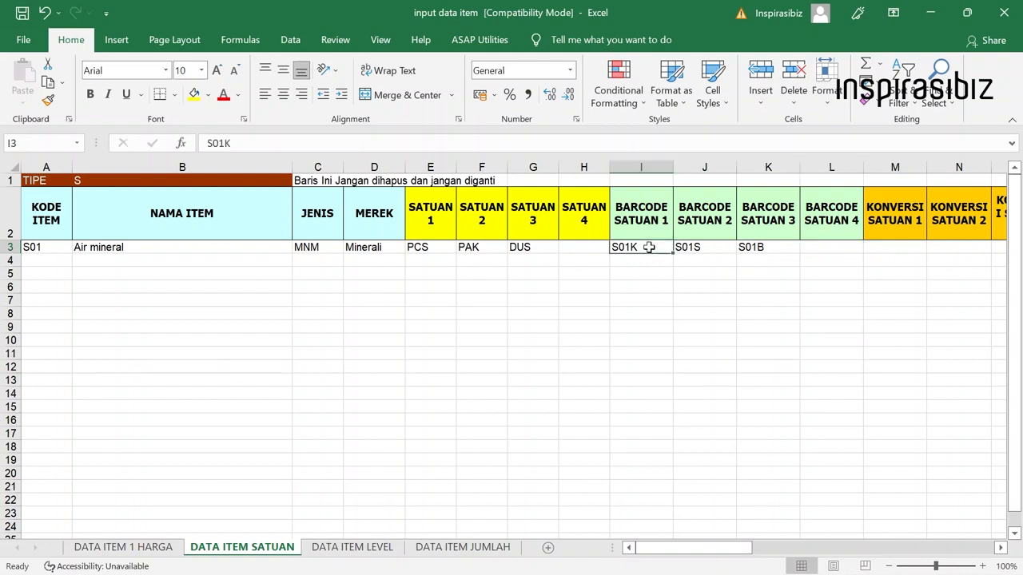
# Step: Try entering the barcode 0001 as text with a leading apostrophe in cell I4
pyautogui.click(641, 260)
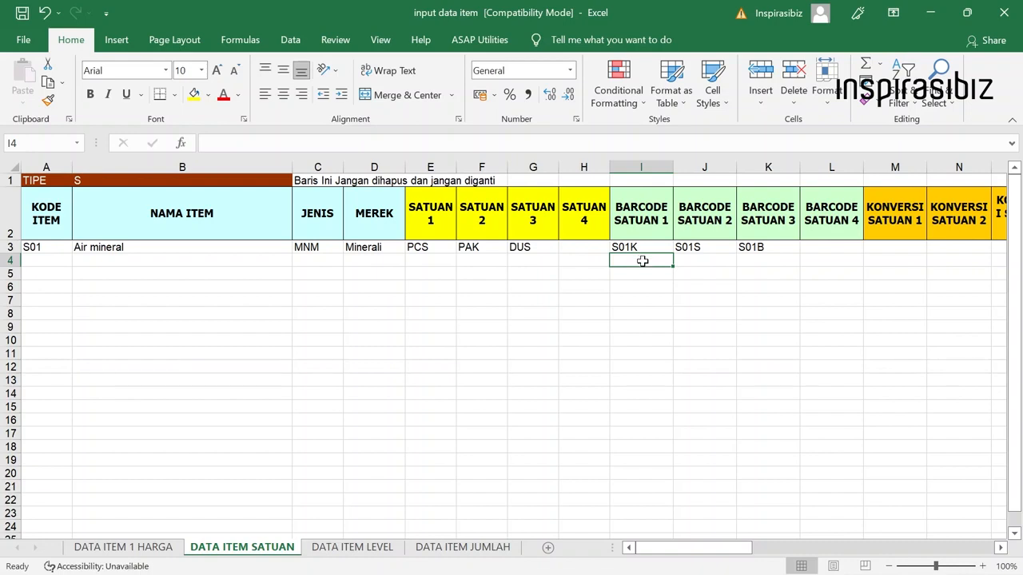
pyautogui.write('000')
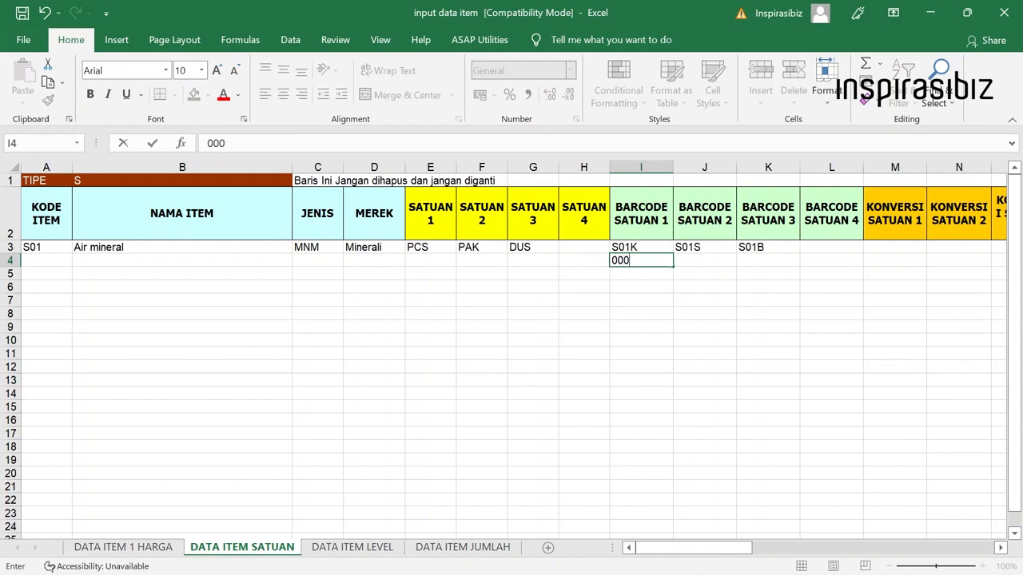
pyautogui.write('1')
pyautogui.click(613, 260)
pyautogui.write("'")
pyautogui.click(692, 258)
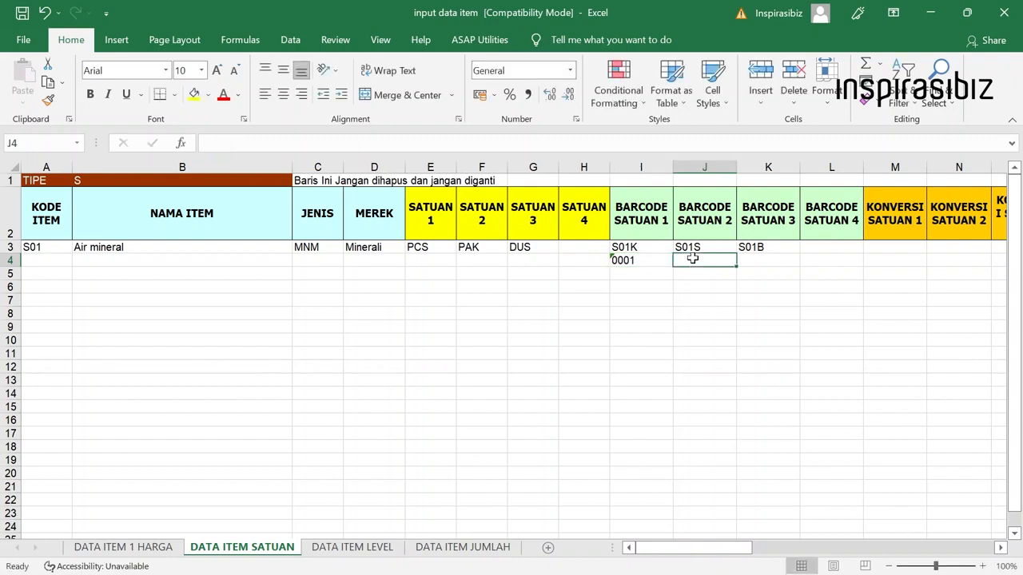
# Step: Try entering the barcodes 0002 and 0003 as text with leading apostrophes in cells J4 and K4
pyautogui.write('00')
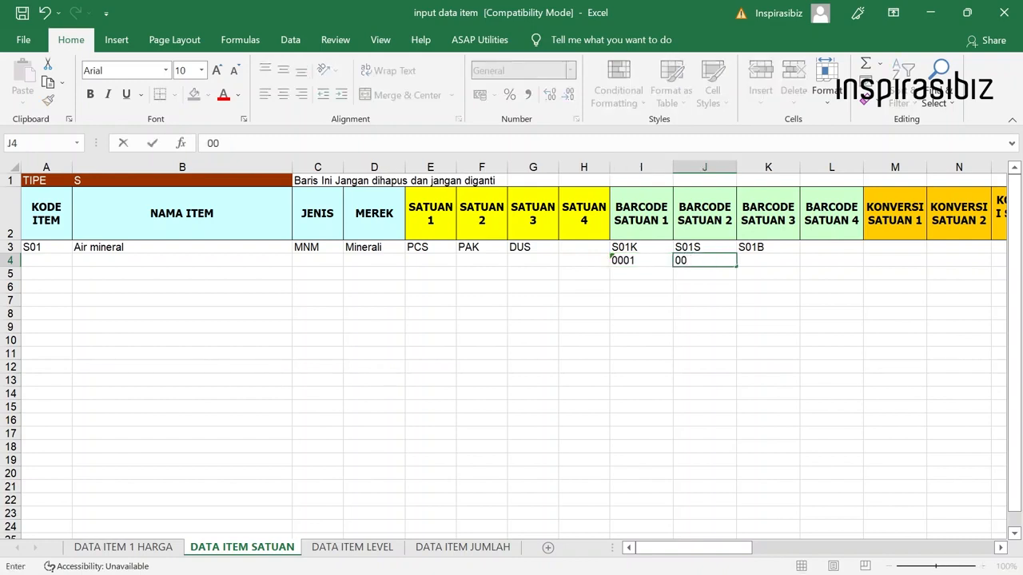
pyautogui.write('02')
pyautogui.click(747, 257)
pyautogui.click(716, 257)
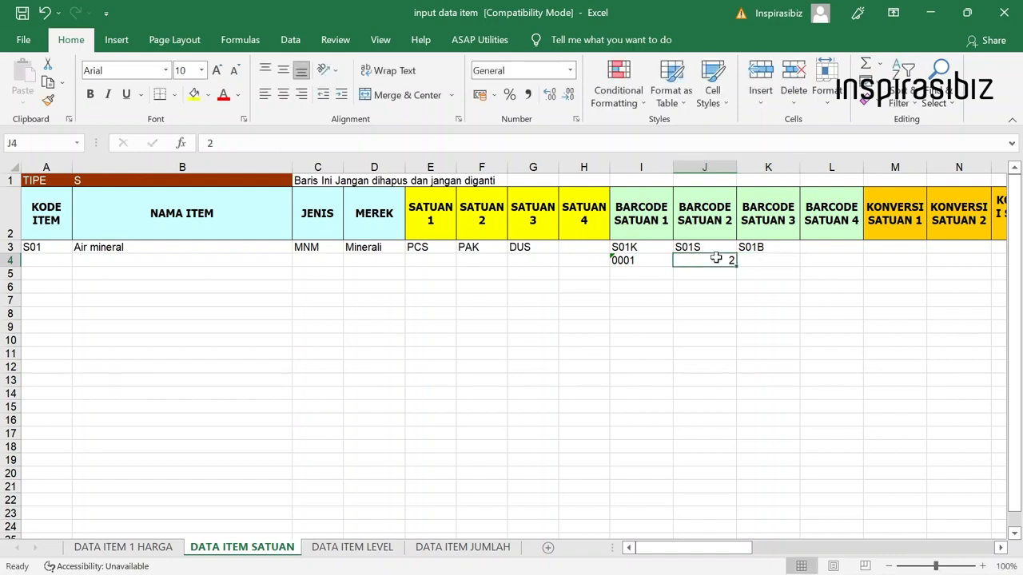
pyautogui.write("'000")
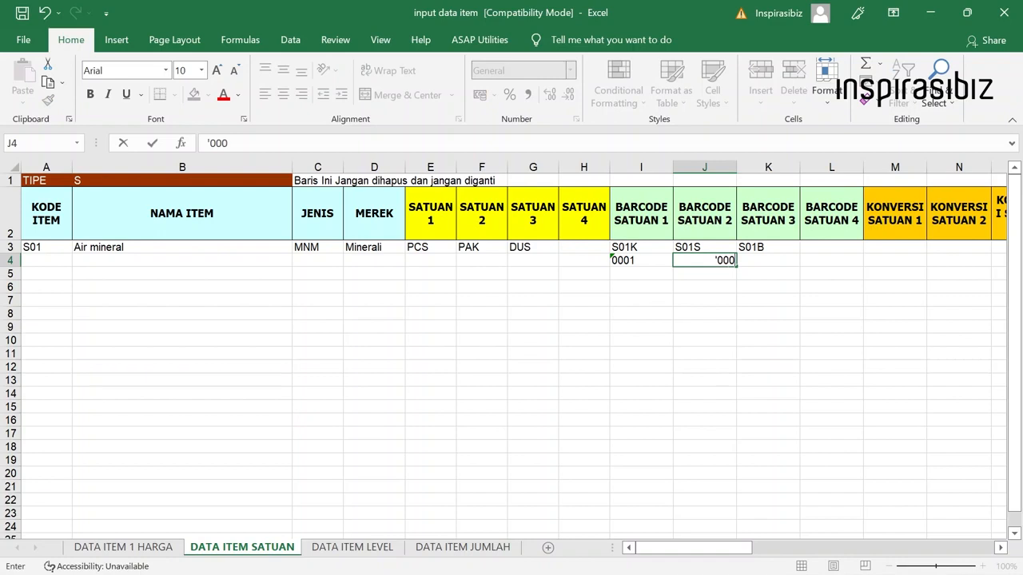
pyautogui.write('2')
pyautogui.click(755, 263)
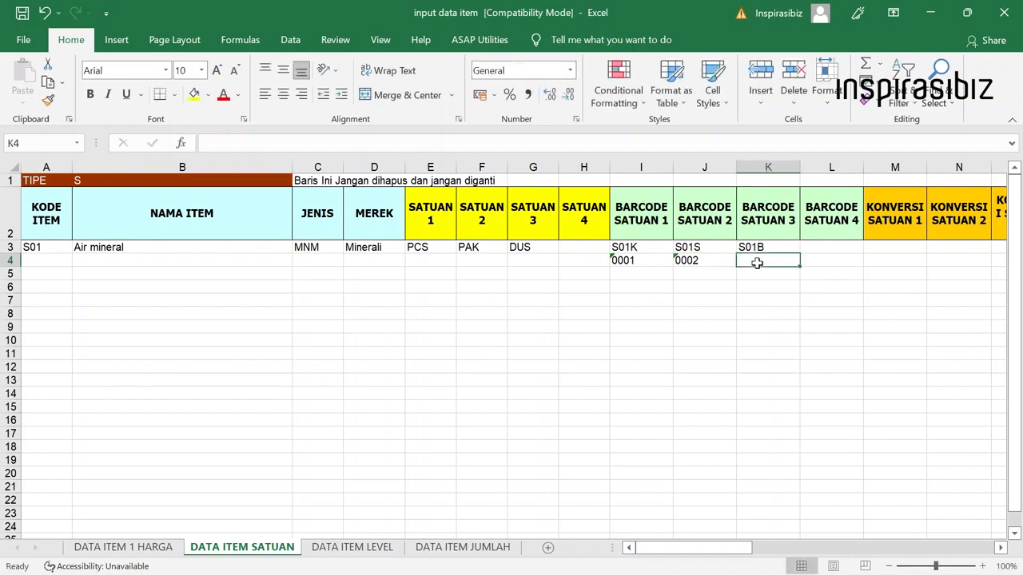
pyautogui.write("'000")
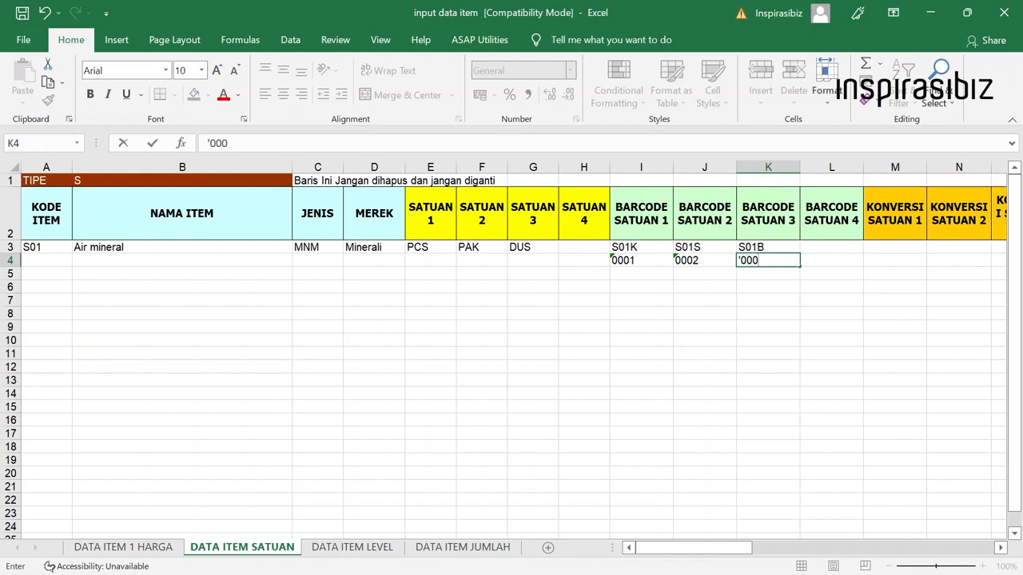
pyautogui.write('3')
pyautogui.click(755, 280)
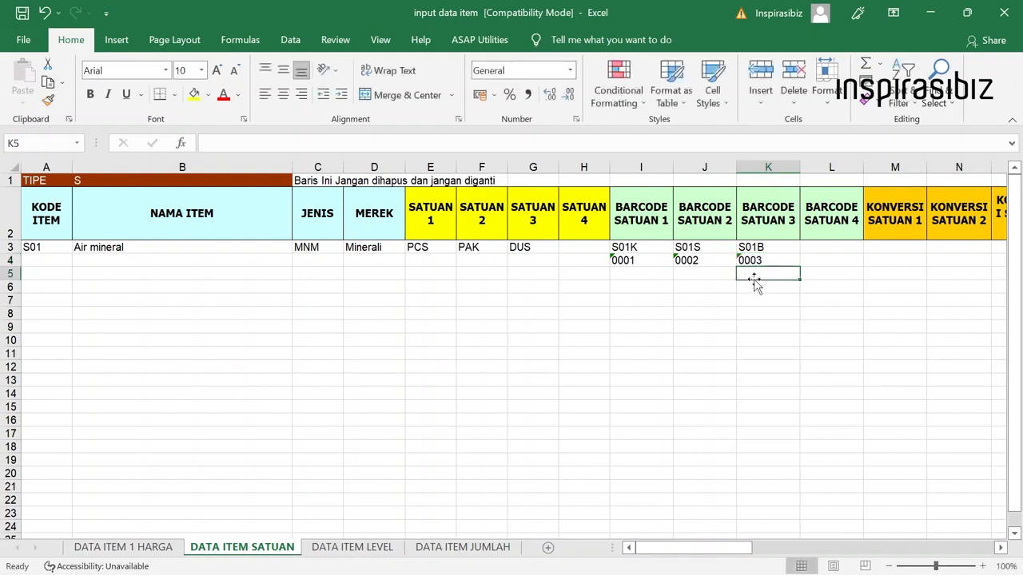
# Step: Clear the sample numeric barcodes from cells I4 to K4
pyautogui.moveTo(624, 260); pyautogui.dragTo(744, 258)
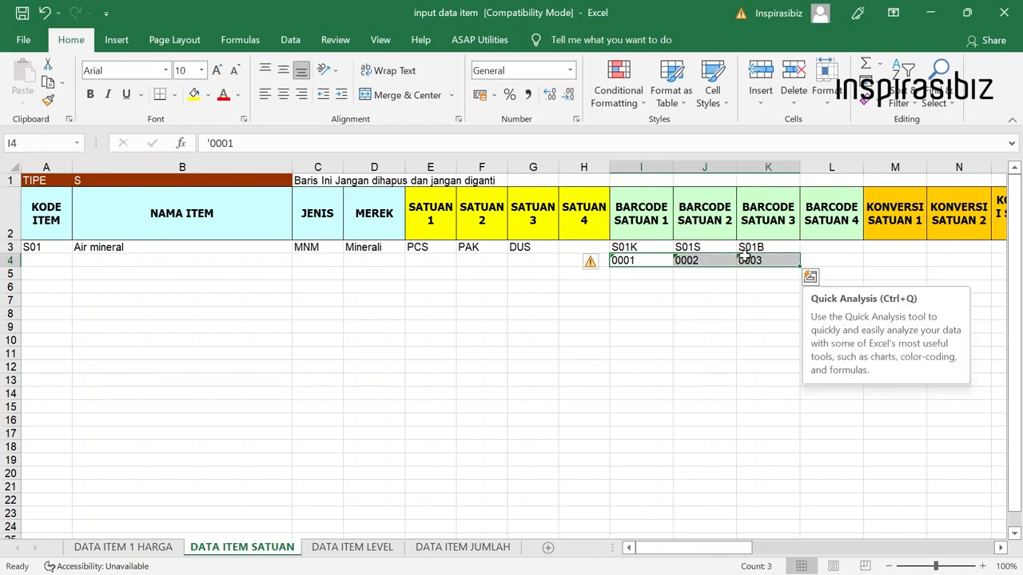
pyautogui.press('Delete')
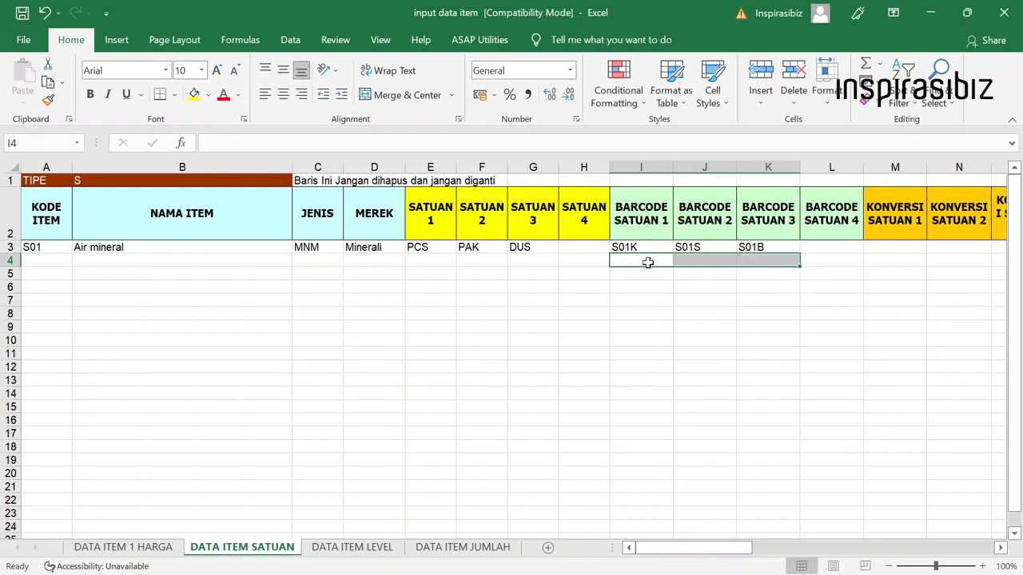
pyautogui.click(745, 248)
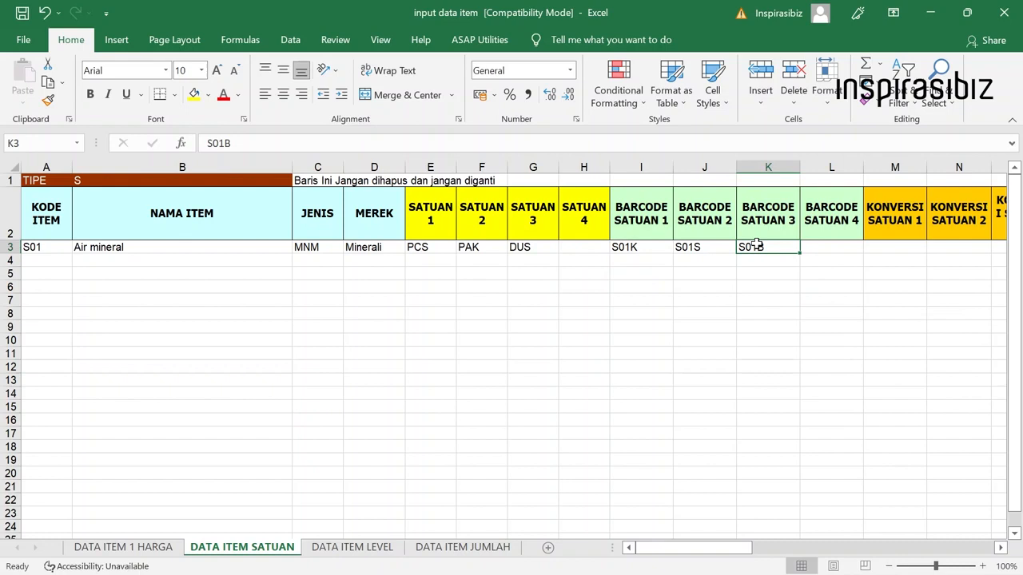
pyautogui.click(835, 246)
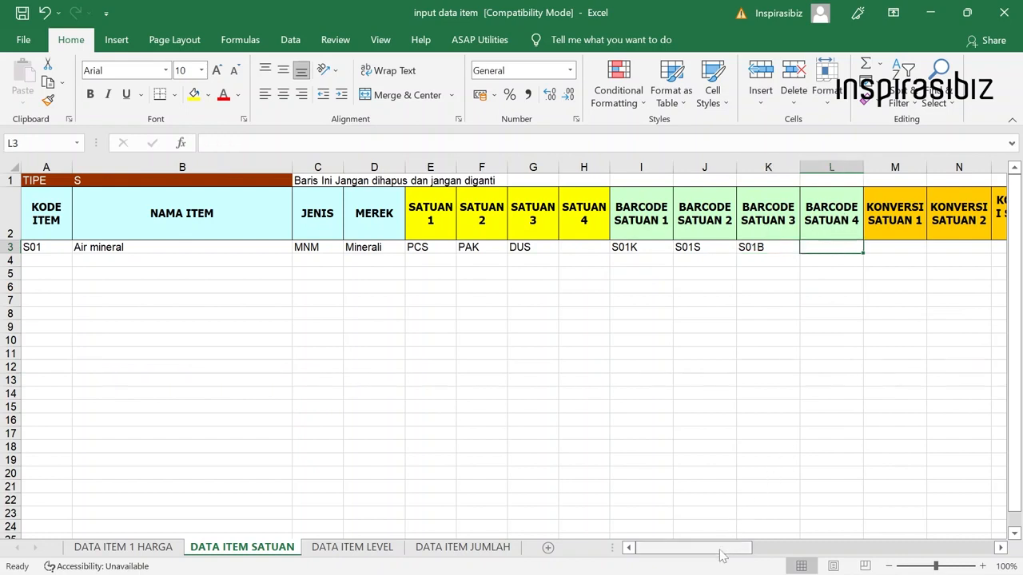
# Step: Set item S01's conversion for its first unit to 1 in the KONVERSI SATUAN 1 column
pyautogui.moveTo(722, 555); pyautogui.dragTo(764, 552)
pyautogui.click(456, 247)
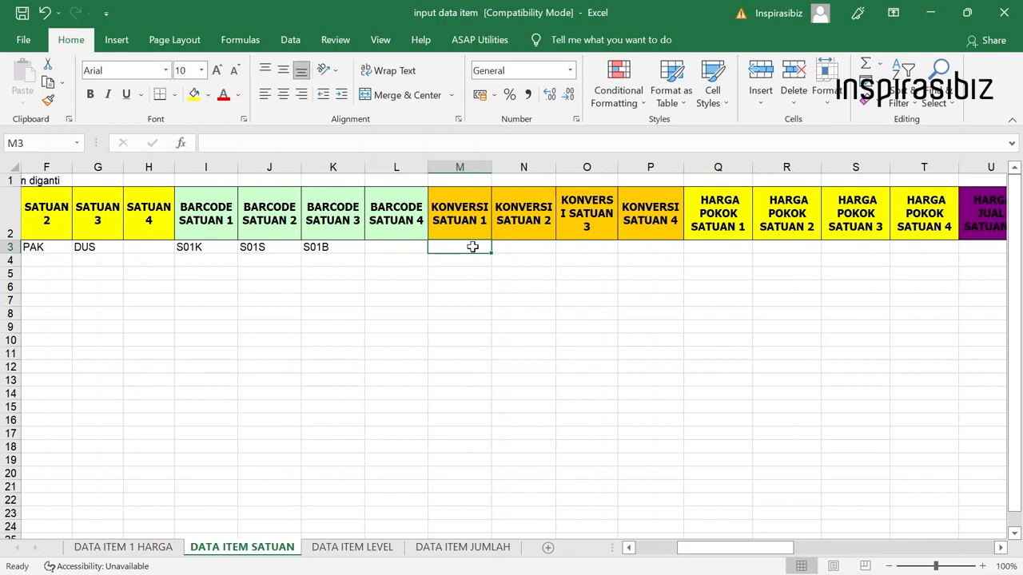
pyautogui.write('1')
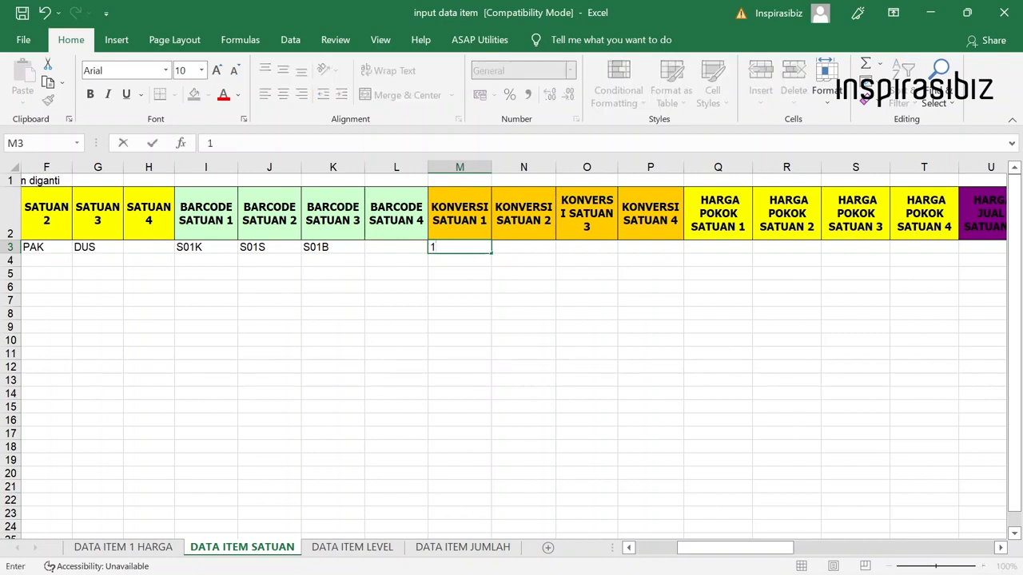
pyautogui.click(509, 254)
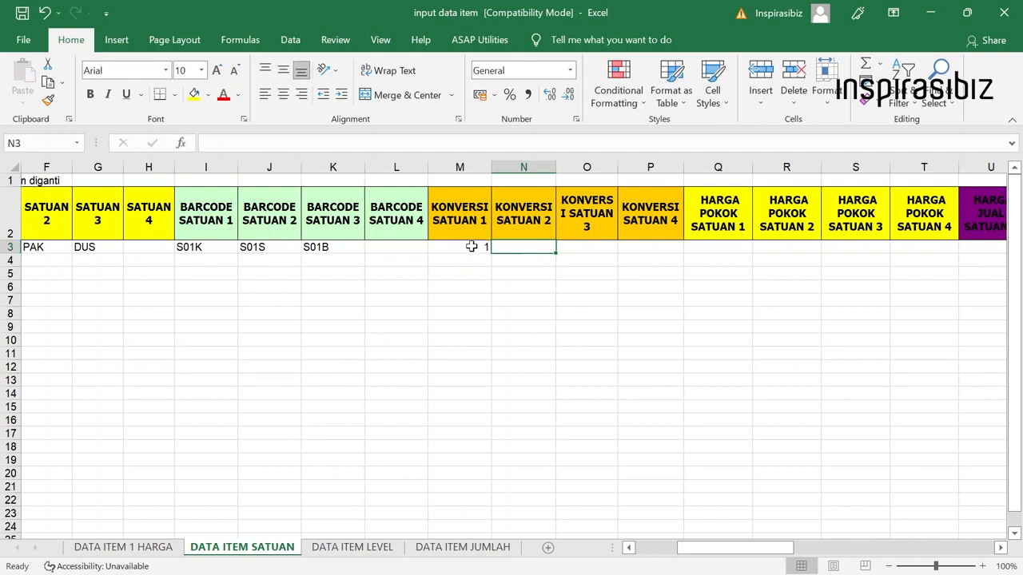
pyautogui.click(470, 247)
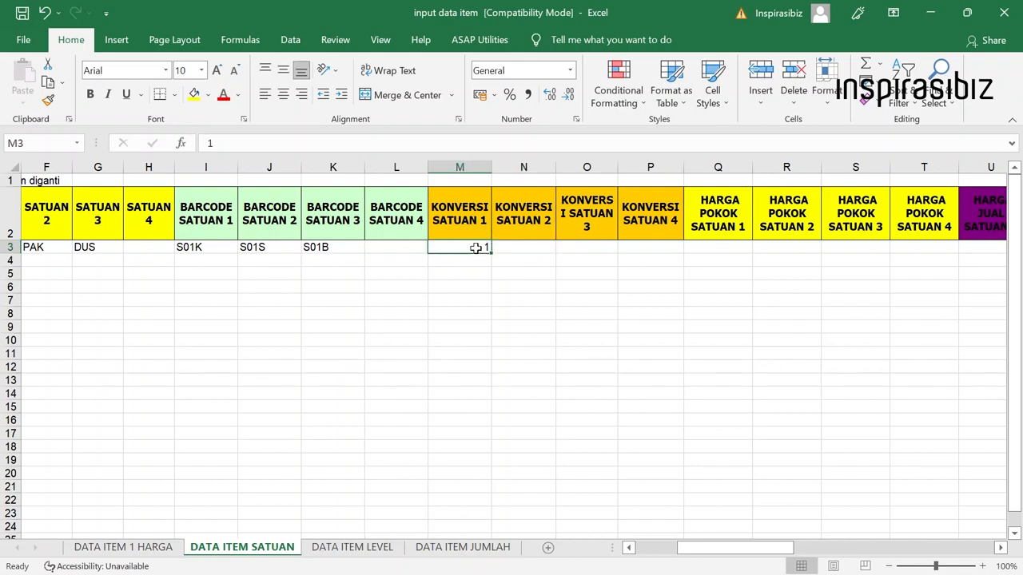
# Step: Set item S01's conversion for its second unit to 12 in the KONVERSI SATUAN 2 column
pyautogui.click(528, 247)
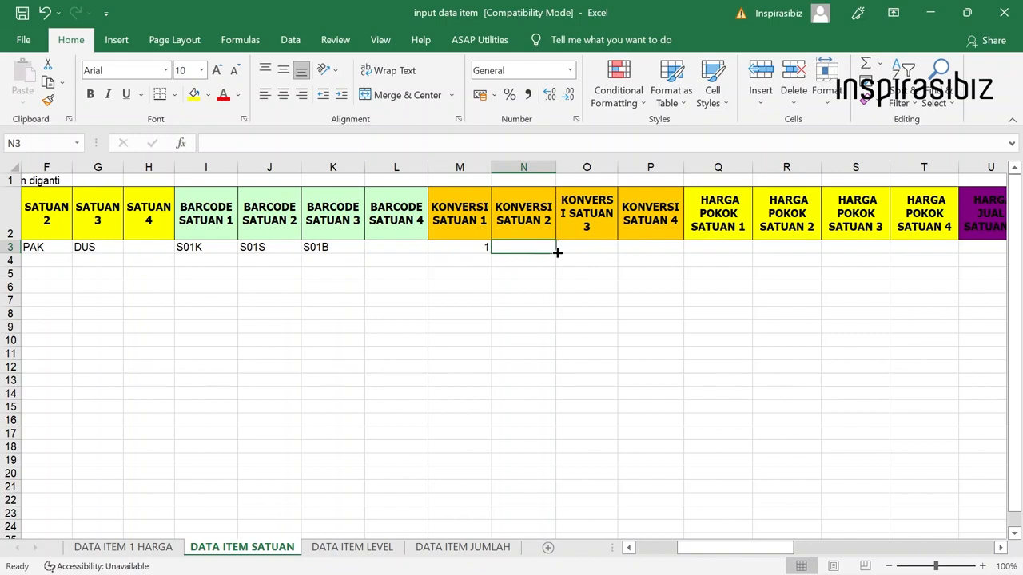
pyautogui.click(587, 247)
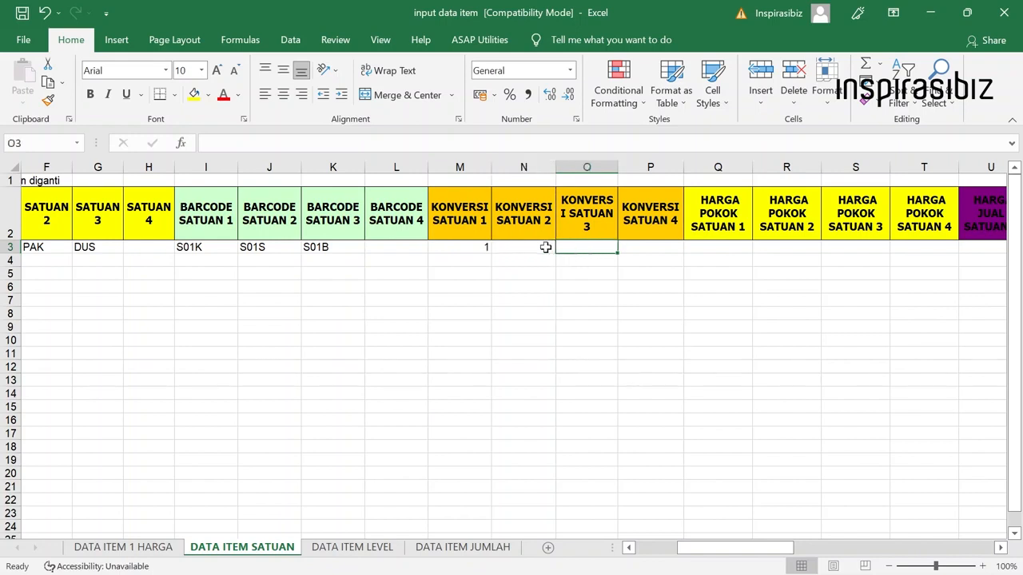
pyautogui.click(545, 247)
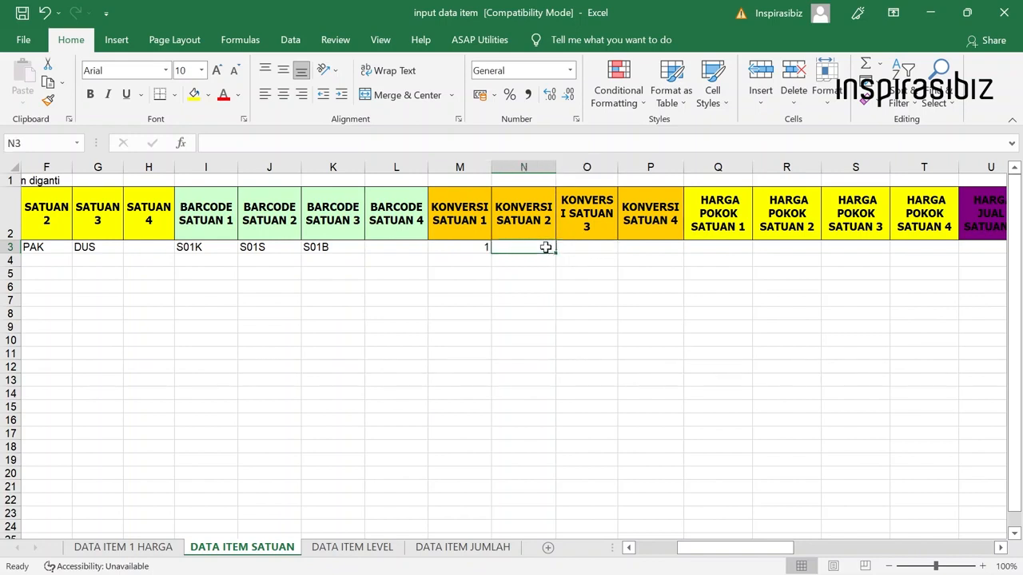
pyautogui.write('12')
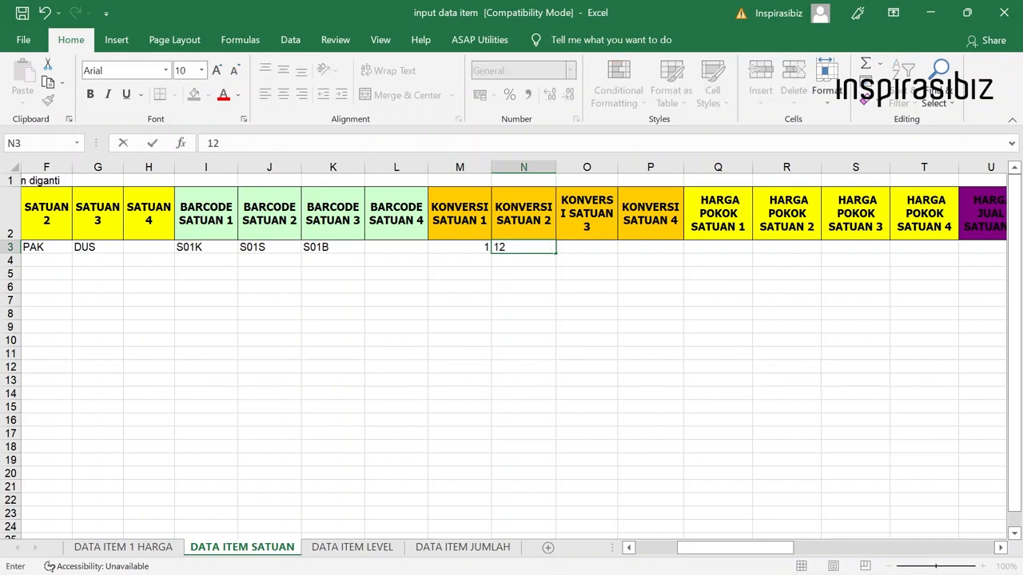
# Step: Set item S01's conversion for its third unit to 240 in the KONVERSI SATUAN 3 column
pyautogui.click(581, 247)
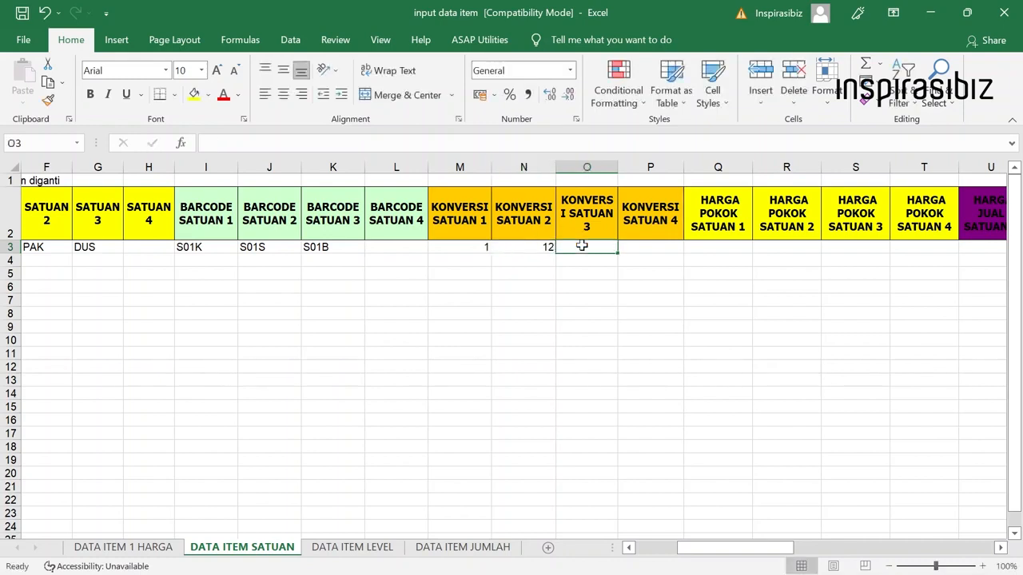
pyautogui.write('2')
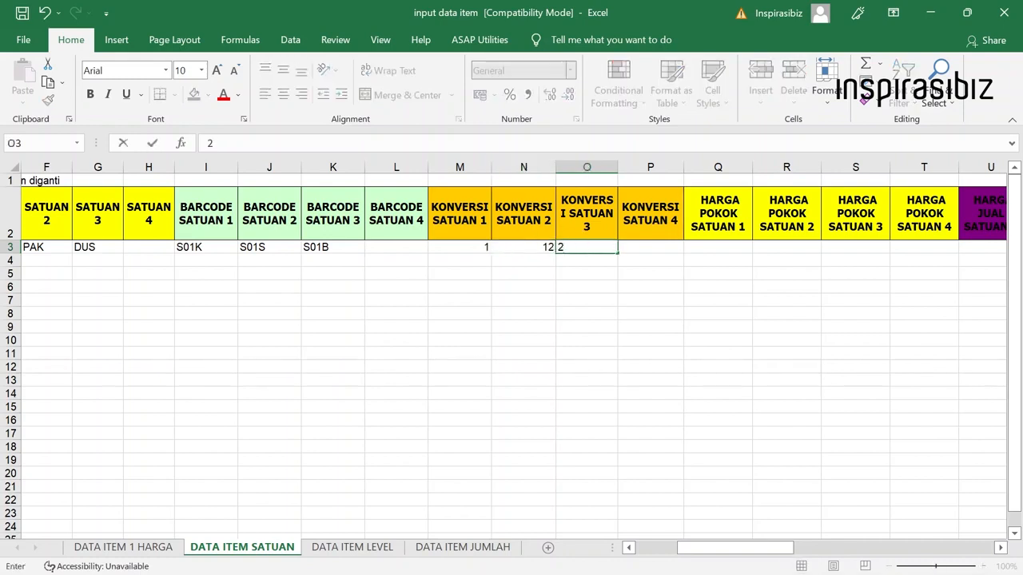
pyautogui.write('40')
pyautogui.click(589, 258)
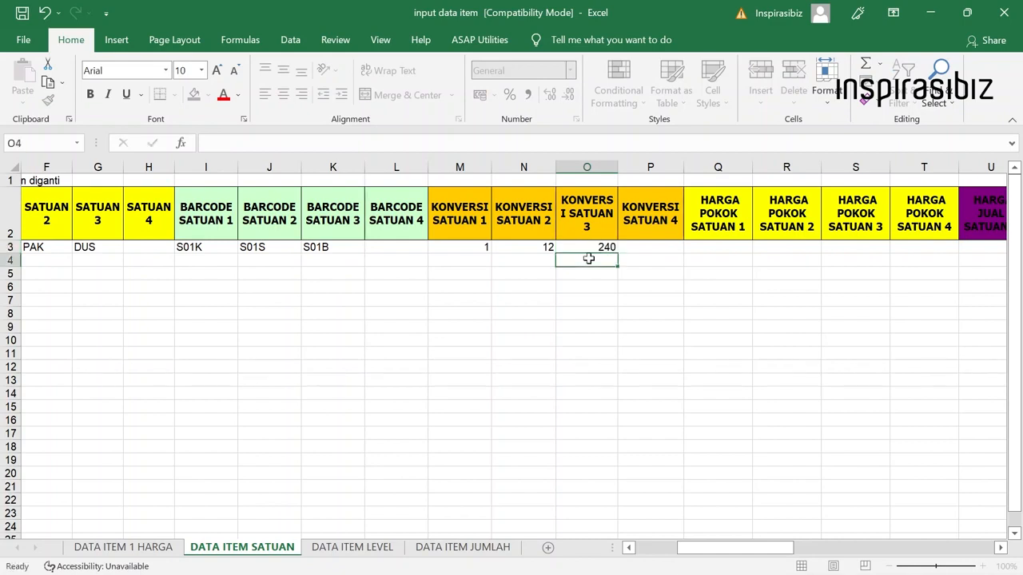
pyautogui.click(480, 248)
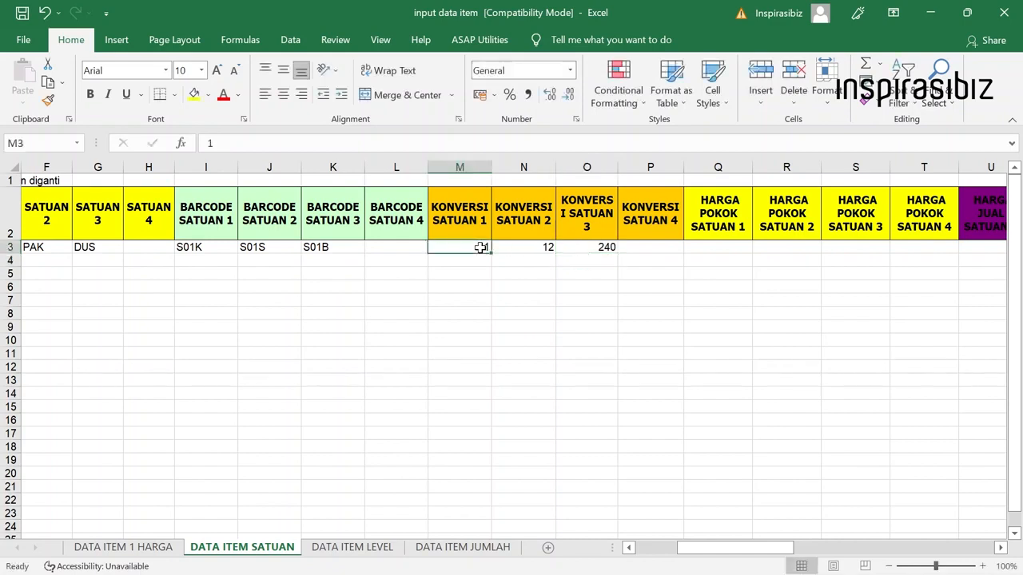
pyautogui.click(531, 246)
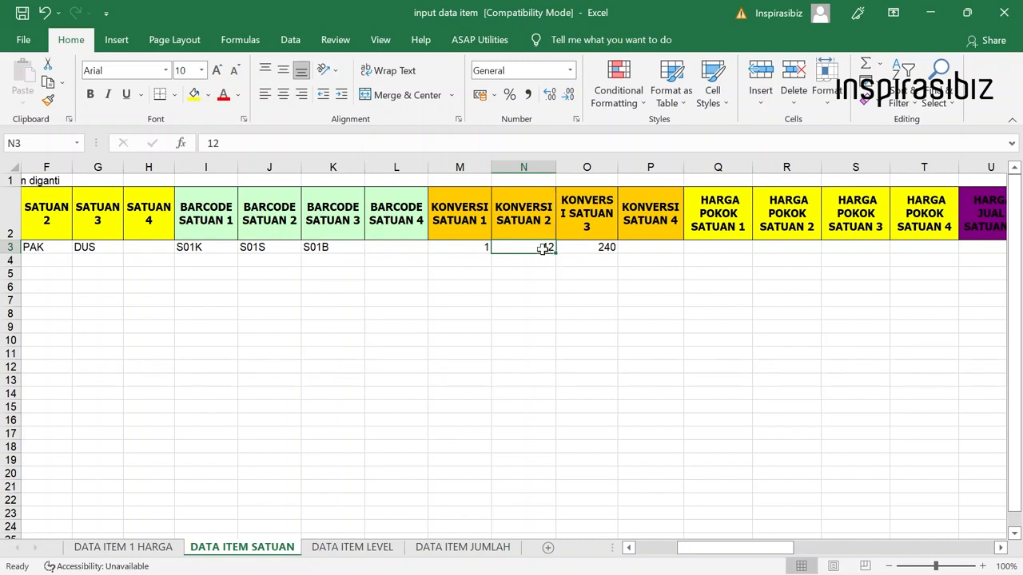
pyautogui.click(600, 249)
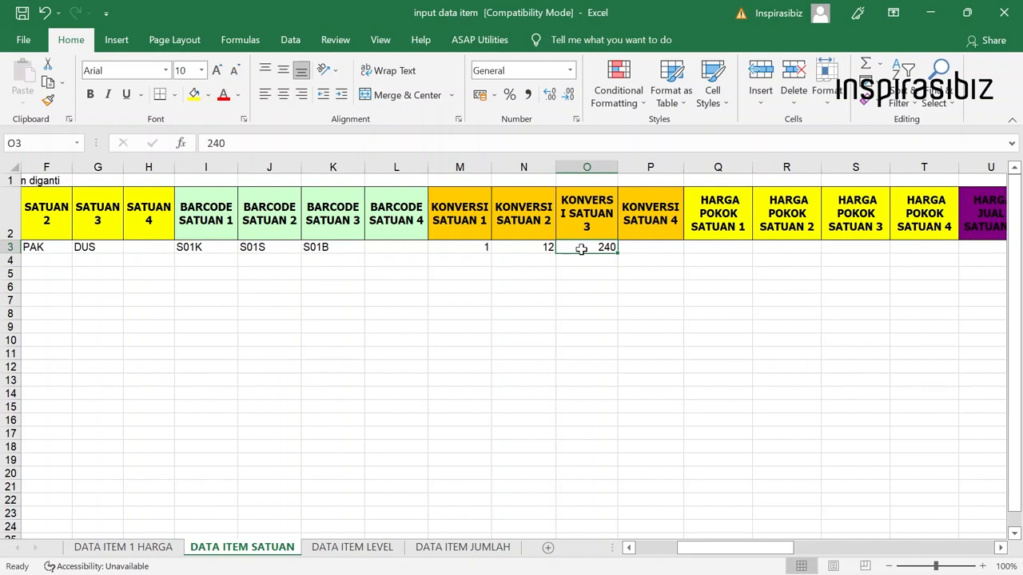
pyautogui.click(663, 248)
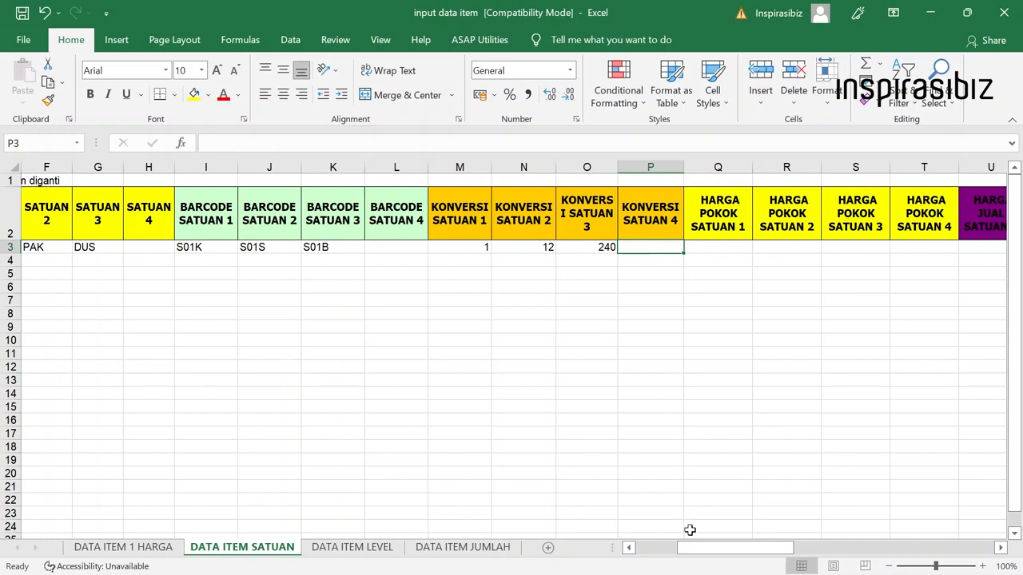
# Step: Enter item S01's cost prices 1500, 18000 and 360000 in the HARGA POKOK SATUAN 1 to 3 columns
pyautogui.moveTo(698, 550); pyautogui.dragTo(792, 551)
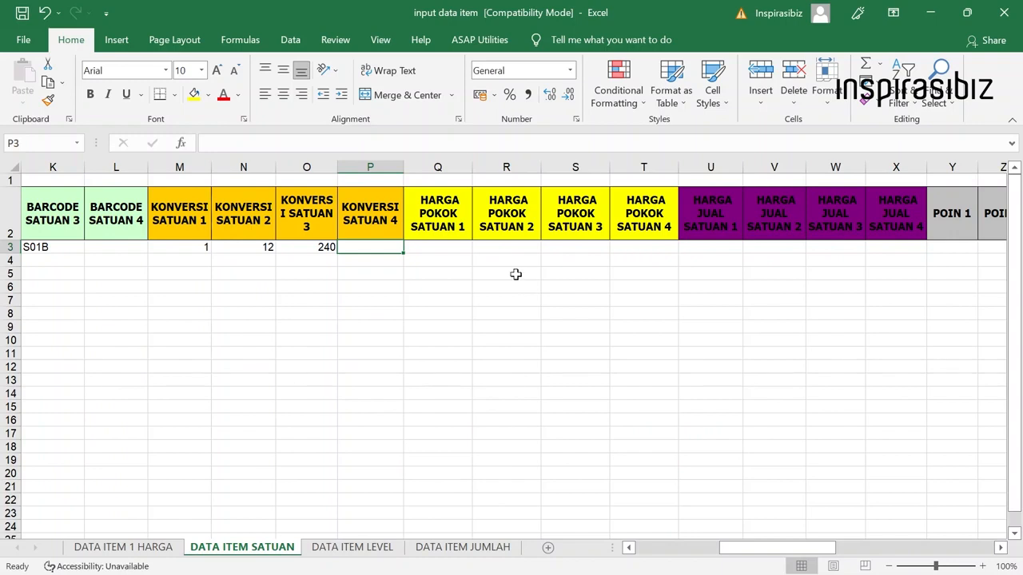
pyautogui.click(436, 246)
pyautogui.click(517, 248)
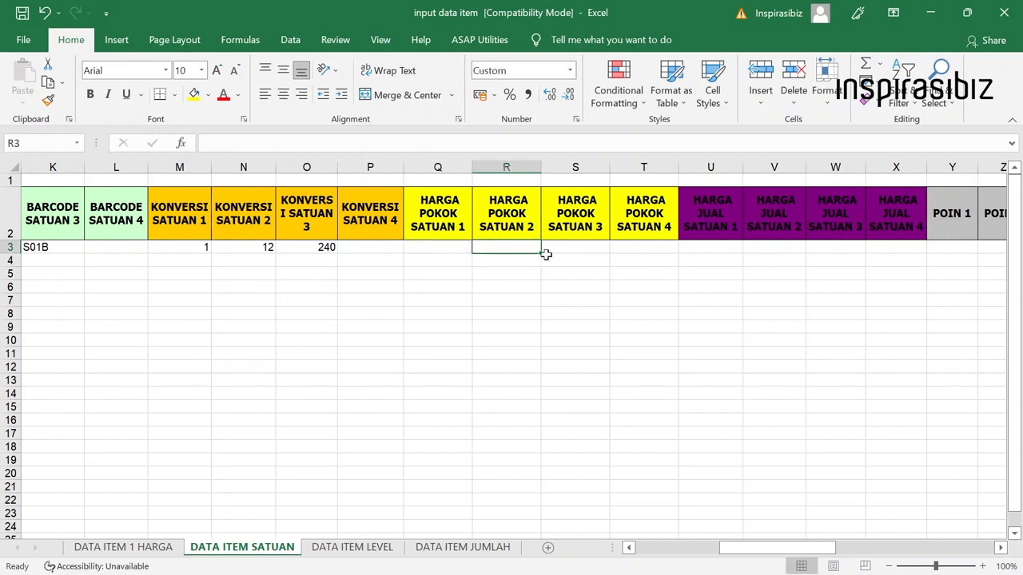
pyautogui.click(571, 245)
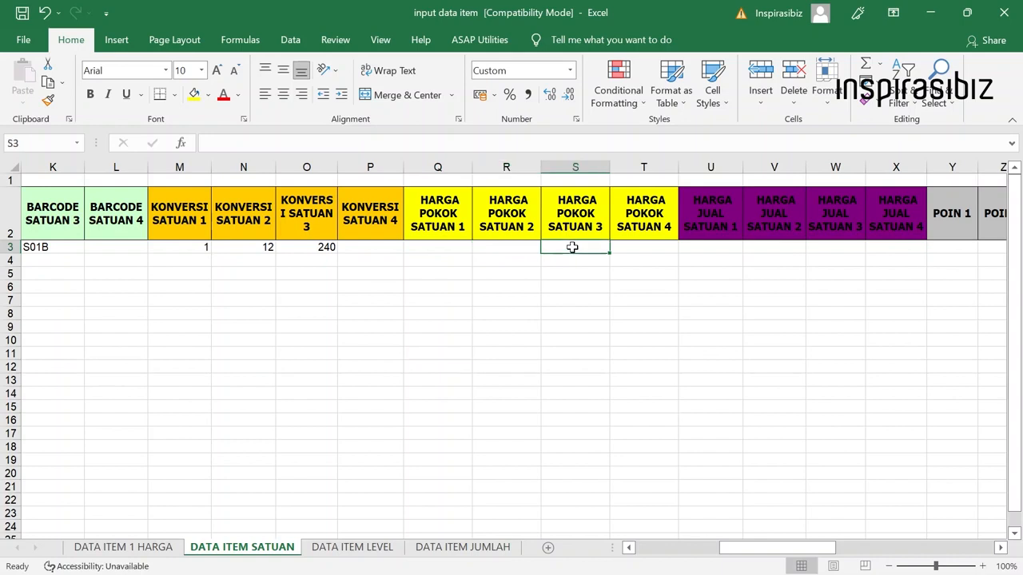
pyautogui.click(440, 248)
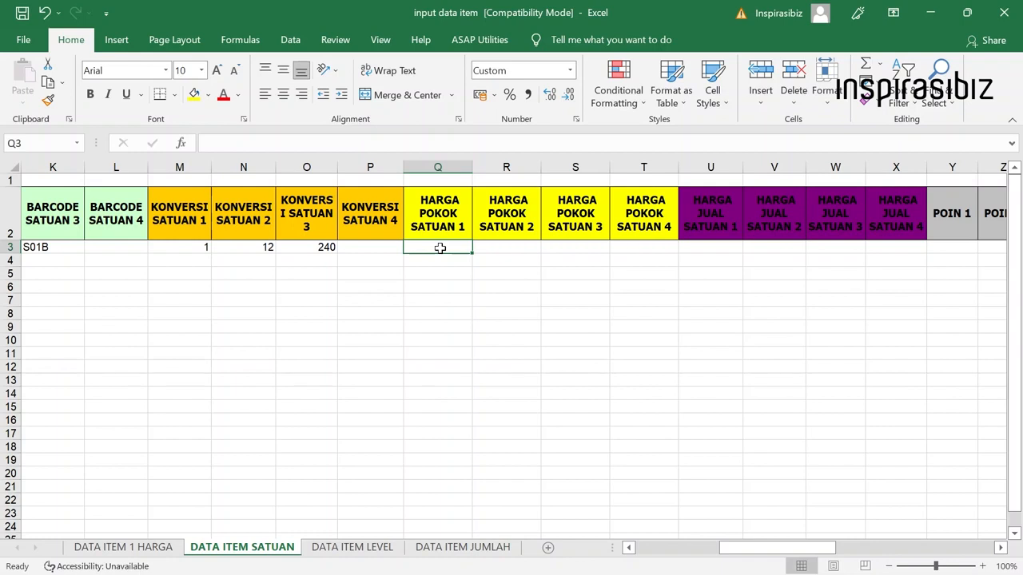
pyautogui.write('1500')
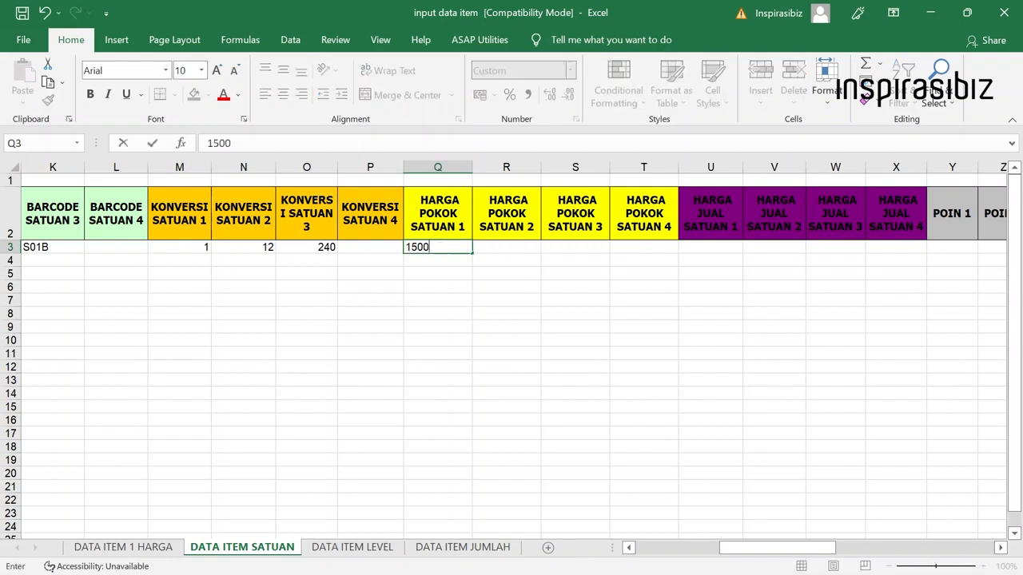
pyautogui.press('Tab')
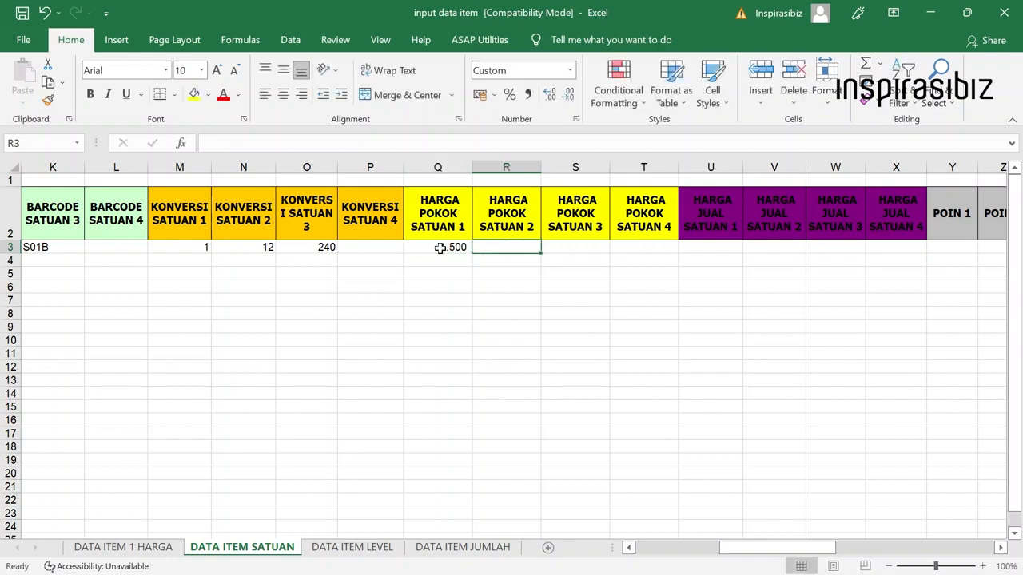
pyautogui.write('1')
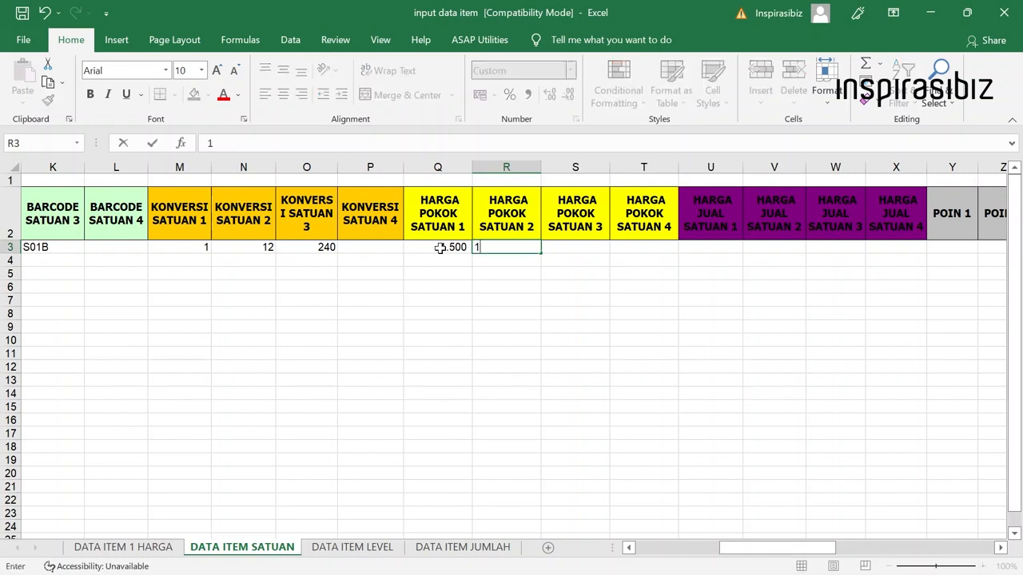
pyautogui.write('8000')
pyautogui.press('Tab')
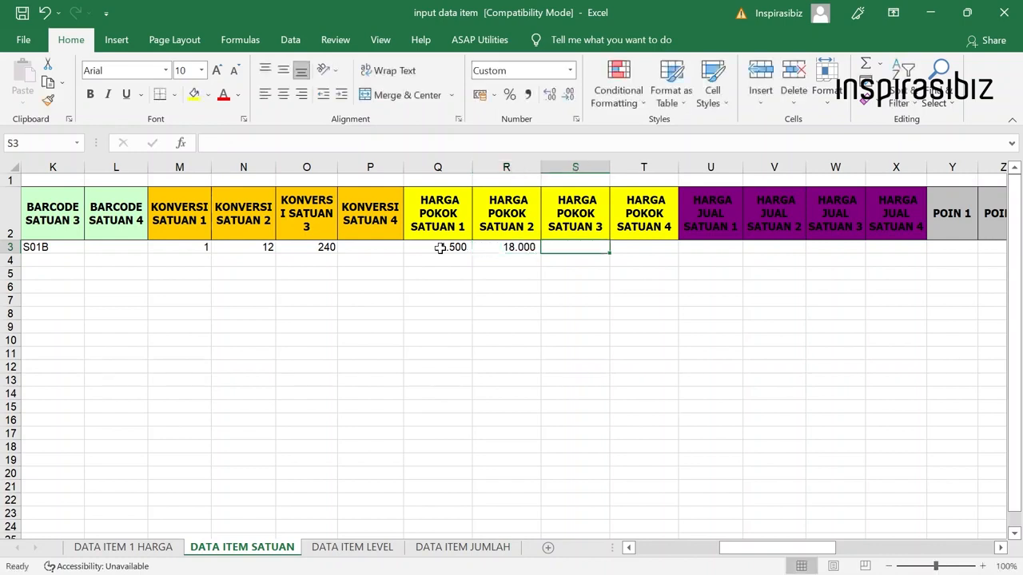
pyautogui.write('36')
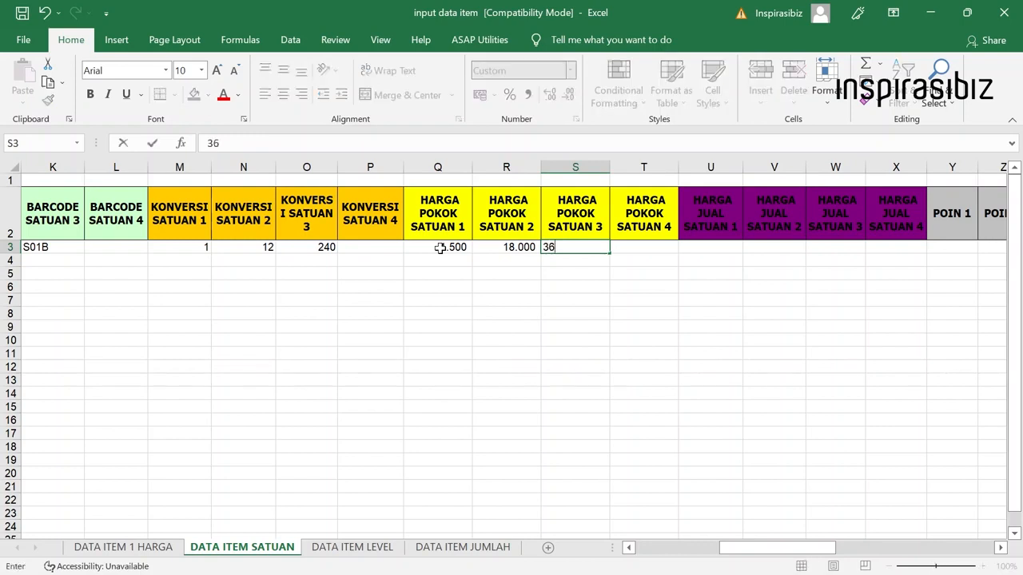
pyautogui.write('0.00')
pyautogui.write('0000')
pyautogui.press('Tab')
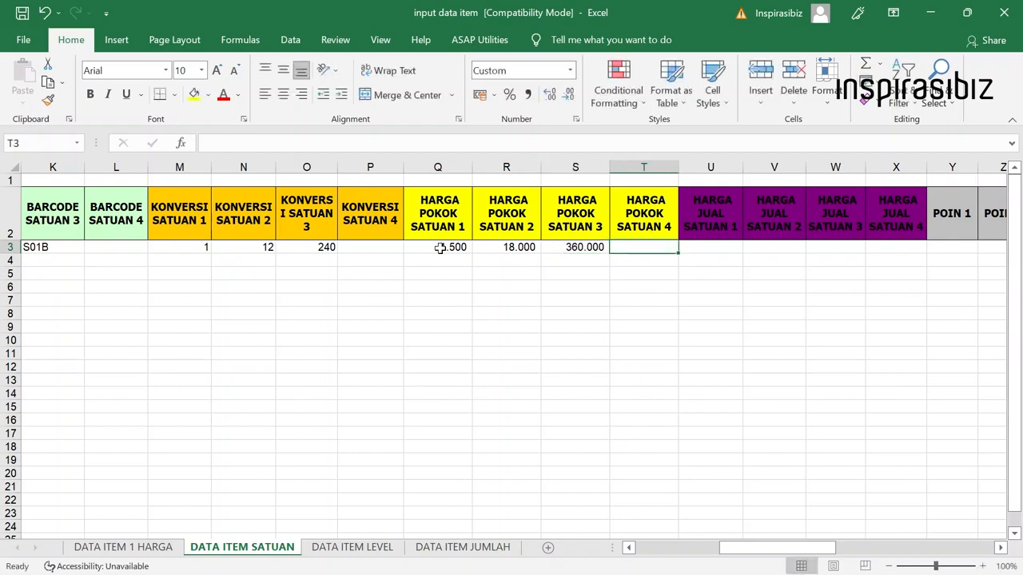
pyautogui.click(439, 248)
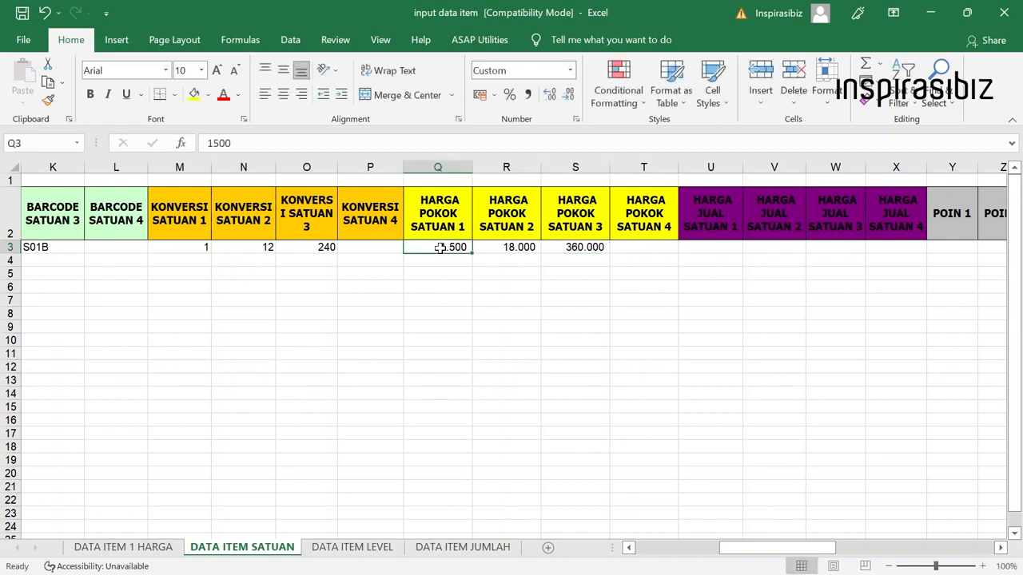
pyautogui.moveTo(440, 248); pyautogui.dragTo(584, 247)
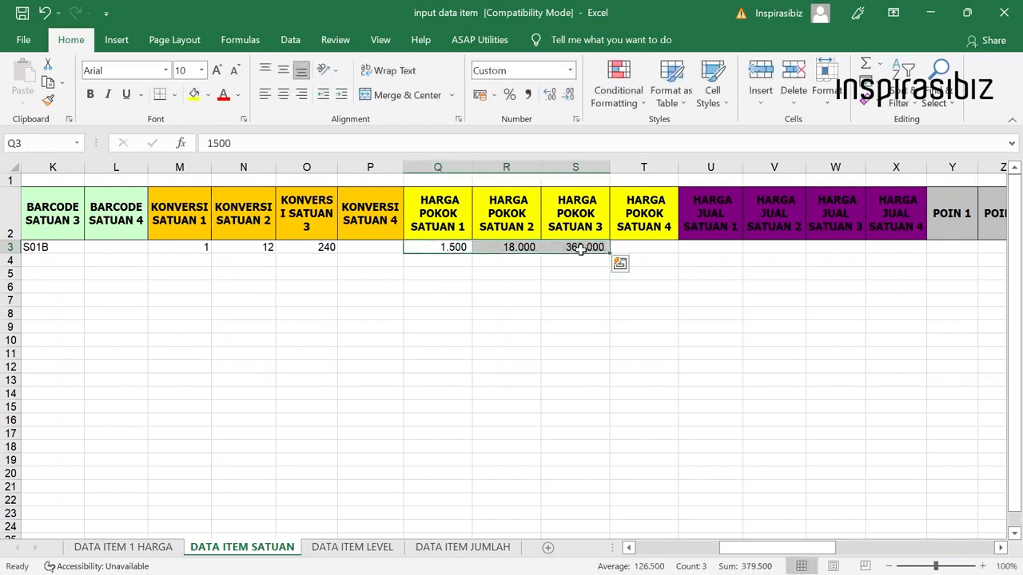
pyautogui.click(651, 247)
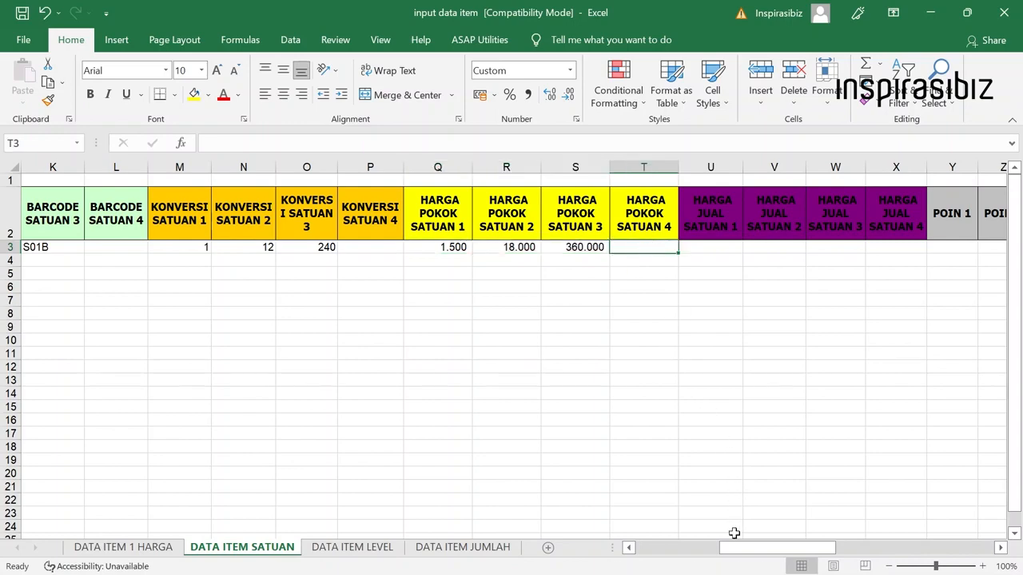
# Step: Enter item S01's selling prices 1800, 21600 and 432000 in the HARGA JUAL SATUAN 1 to 3 columns
pyautogui.moveTo(742, 550); pyautogui.dragTo(768, 535)
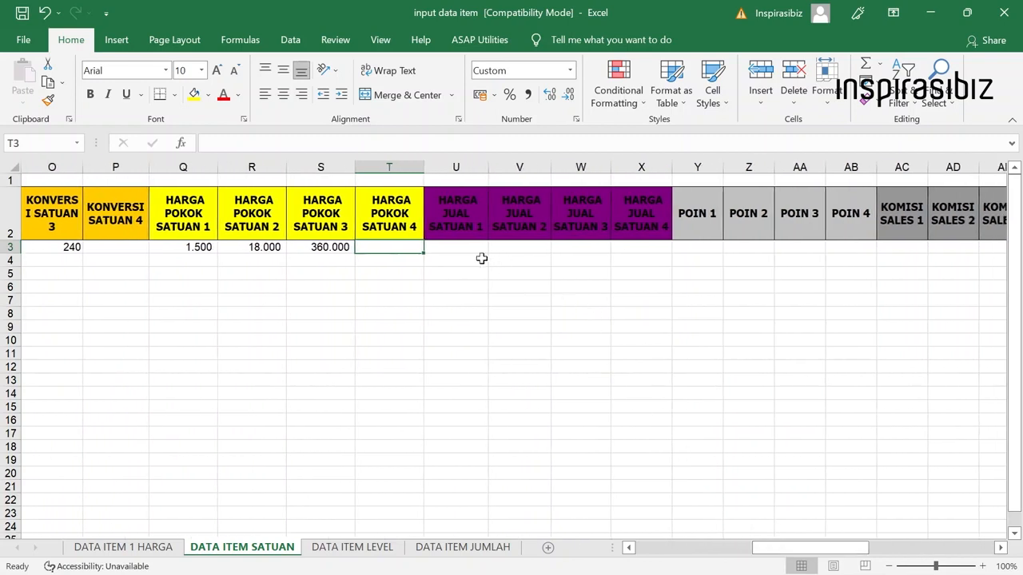
pyautogui.click(458, 247)
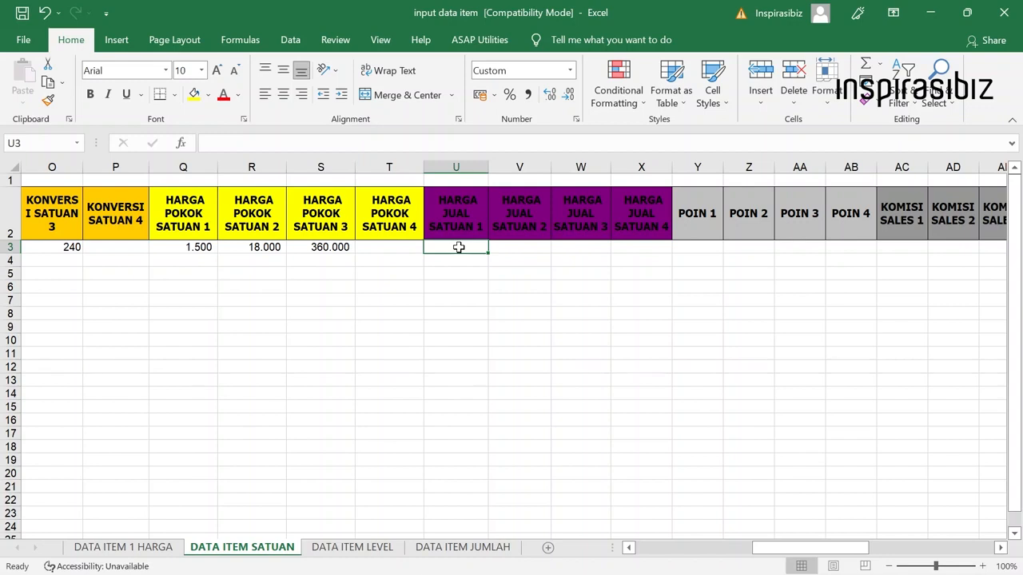
pyautogui.write('18--')
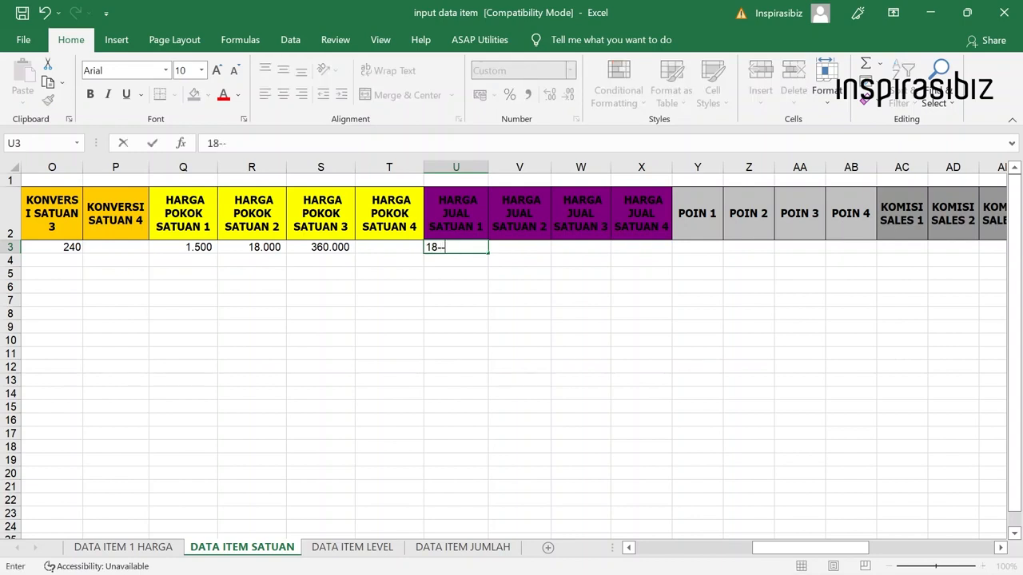
pyautogui.press('BackSpace')
pyautogui.press('BackSpace')
pyautogui.write('00')
pyautogui.press('Tab')
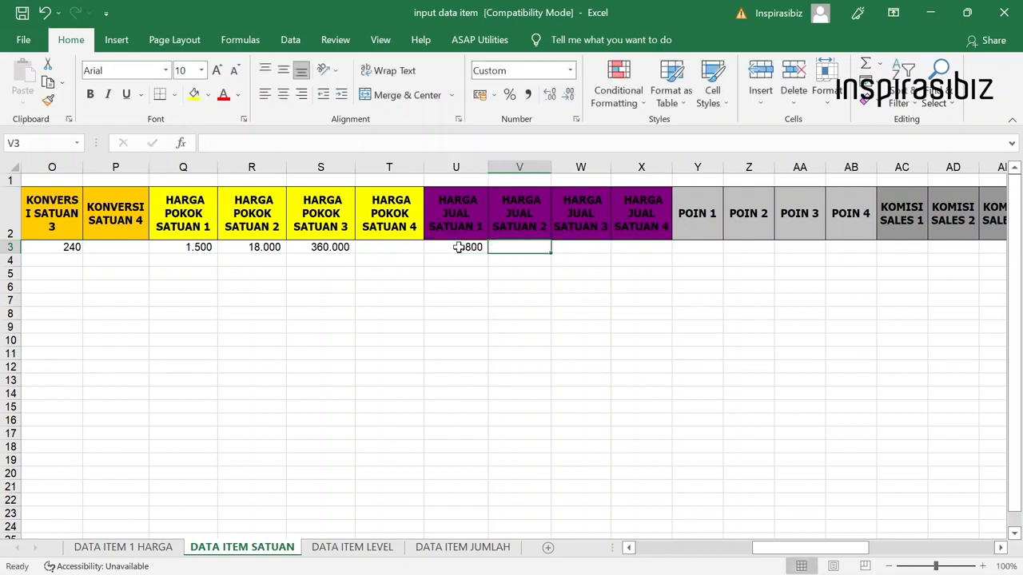
pyautogui.write('21600')
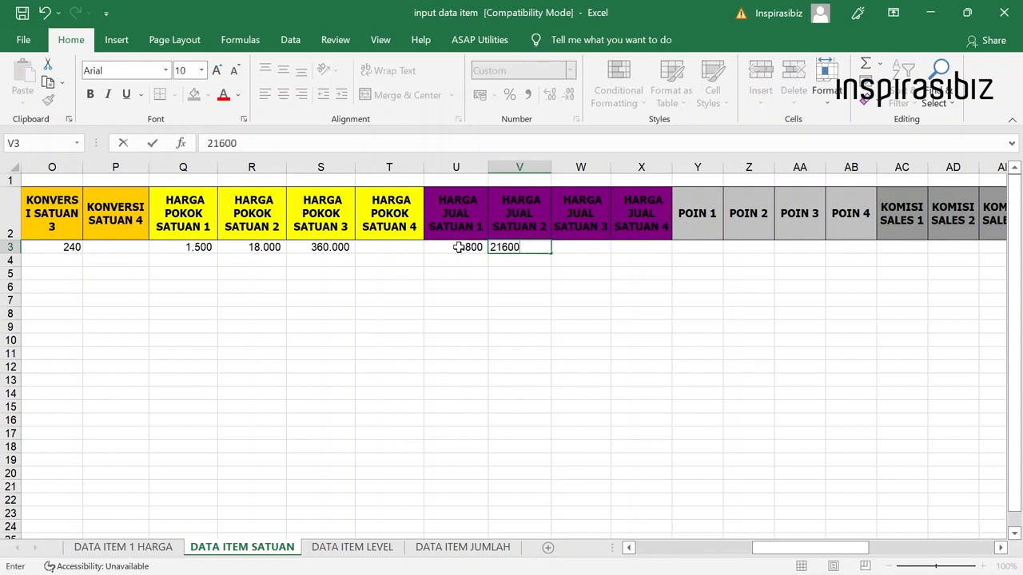
pyautogui.press('Tab')
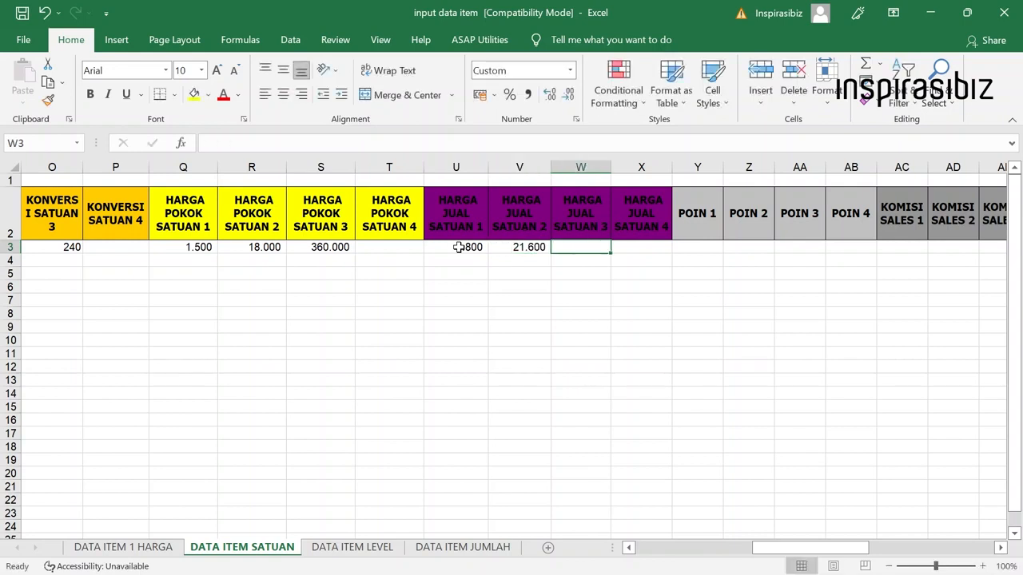
pyautogui.write('432')
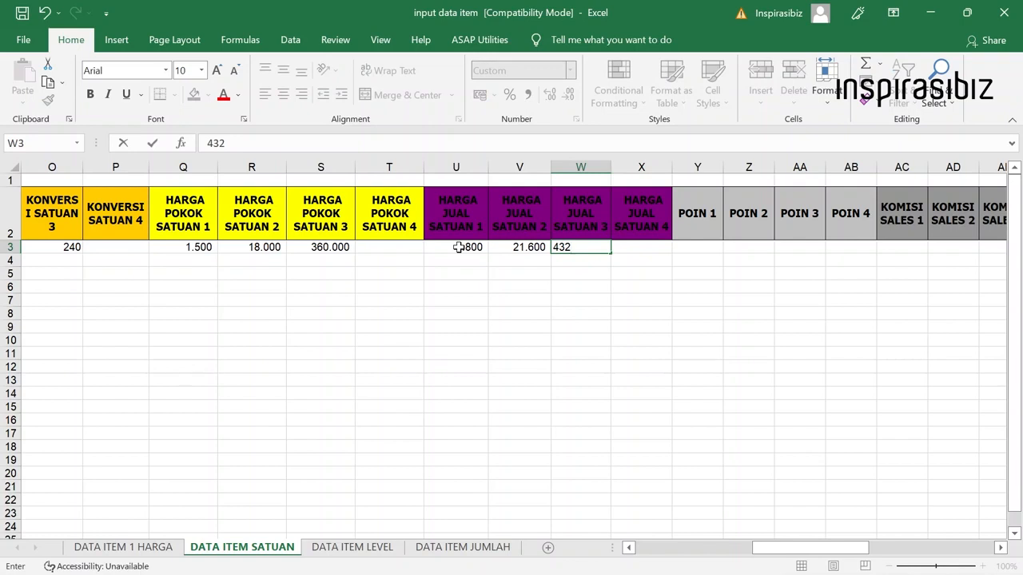
pyautogui.write('000')
pyautogui.click(655, 248)
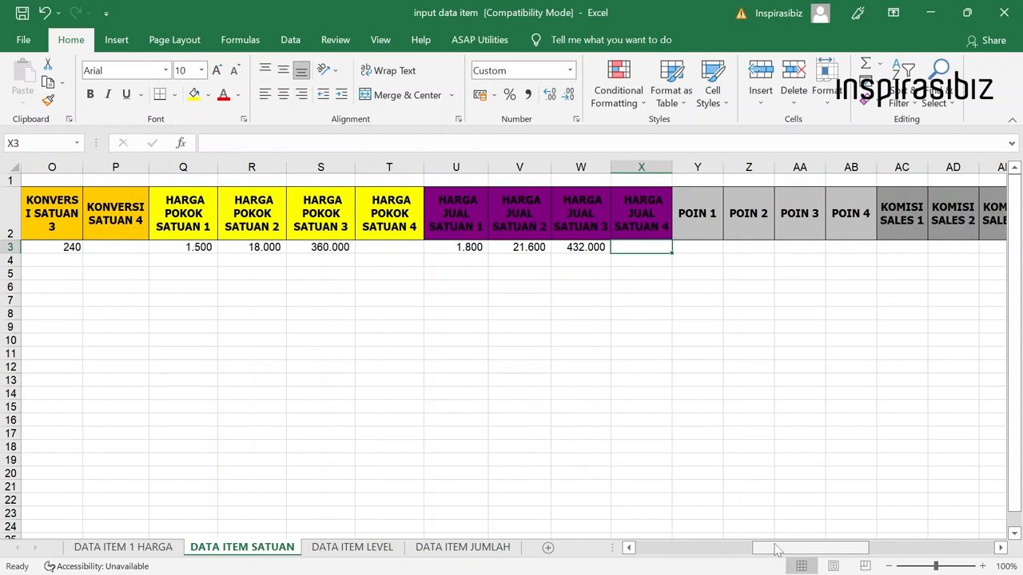
# Step: Look over item S01's cells in the POIN 1 to 4 and KOMISI SALES 1 to 4 columns
pyautogui.moveTo(776, 549); pyautogui.dragTo(827, 549)
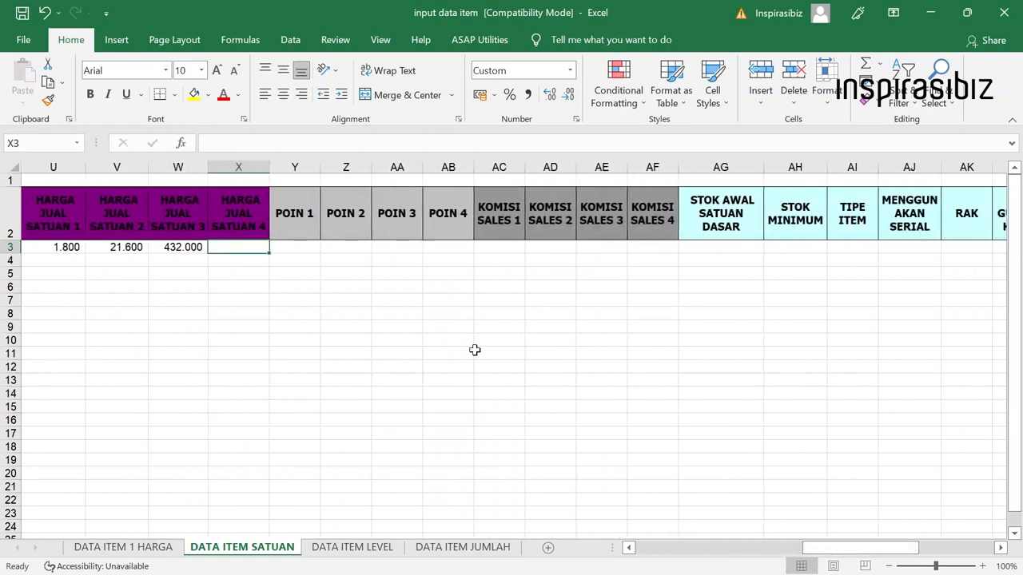
pyautogui.click(308, 248)
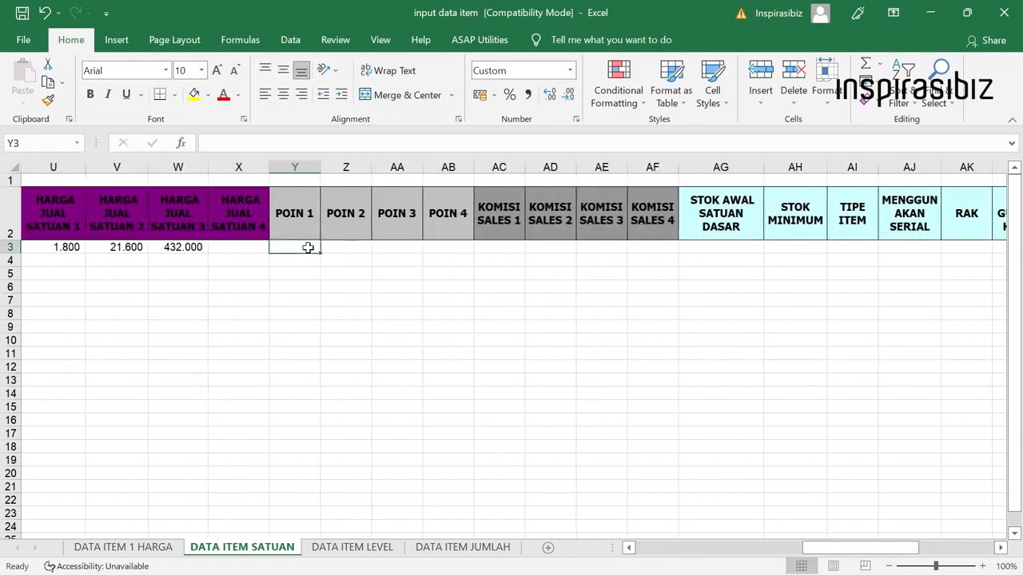
pyautogui.click(442, 246)
pyautogui.click(510, 247)
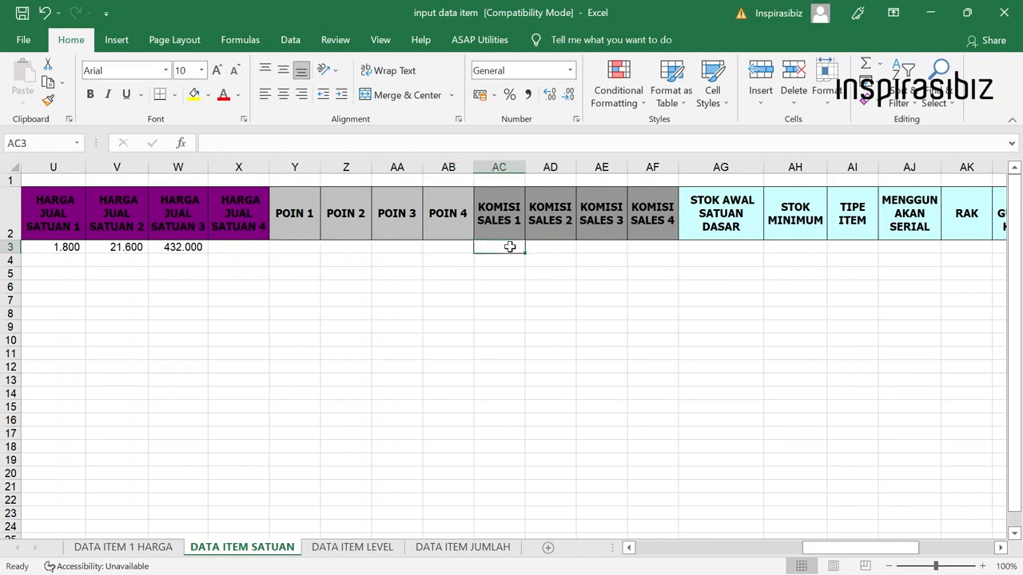
pyautogui.click(650, 252)
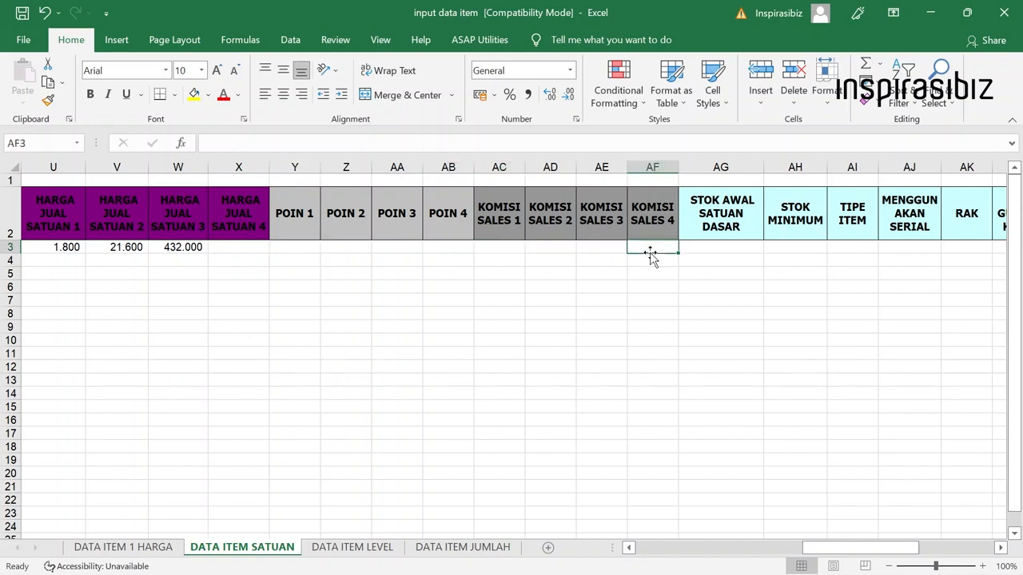
pyautogui.moveTo(315, 247); pyautogui.dragTo(685, 243)
pyautogui.click(671, 245)
# Step: Enter item S01's points 1, 2, 3 and 4 in the POIN 1 to POIN 4 columns
pyautogui.click(301, 251)
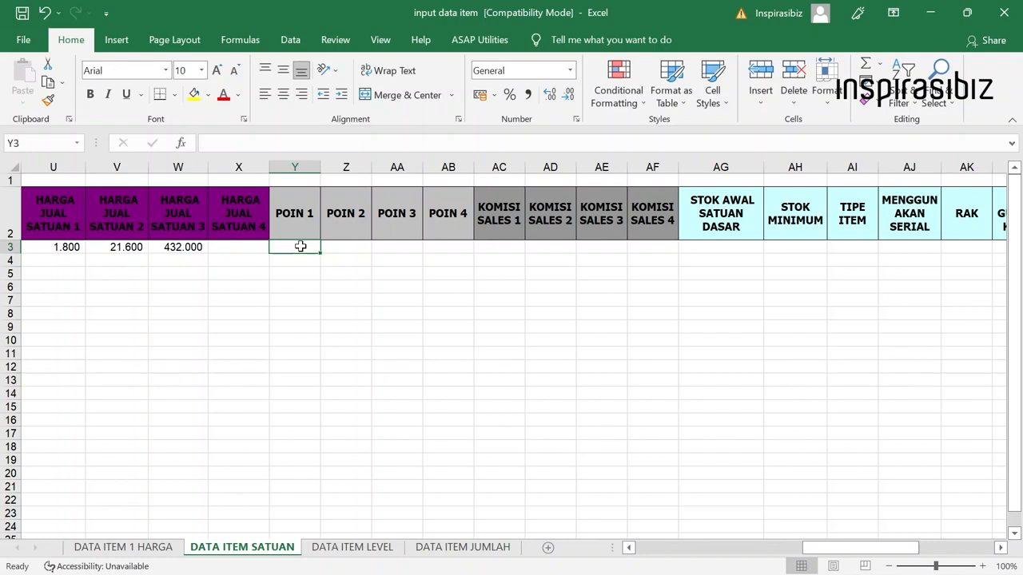
pyautogui.write('1')
pyautogui.press('Tab')
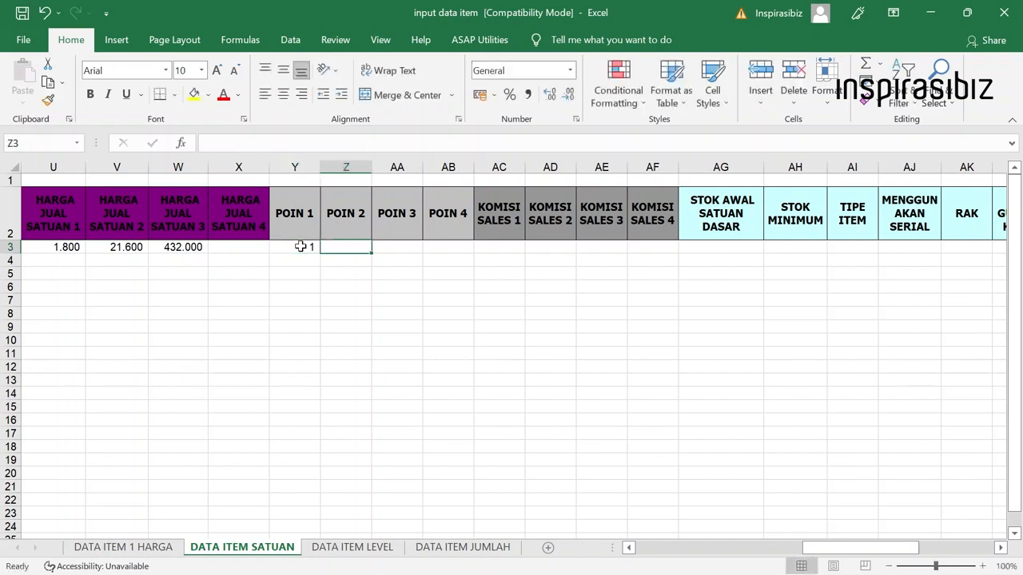
pyautogui.write('2')
pyautogui.press('Tab')
pyautogui.write('3')
pyautogui.press('Tab')
pyautogui.write('4')
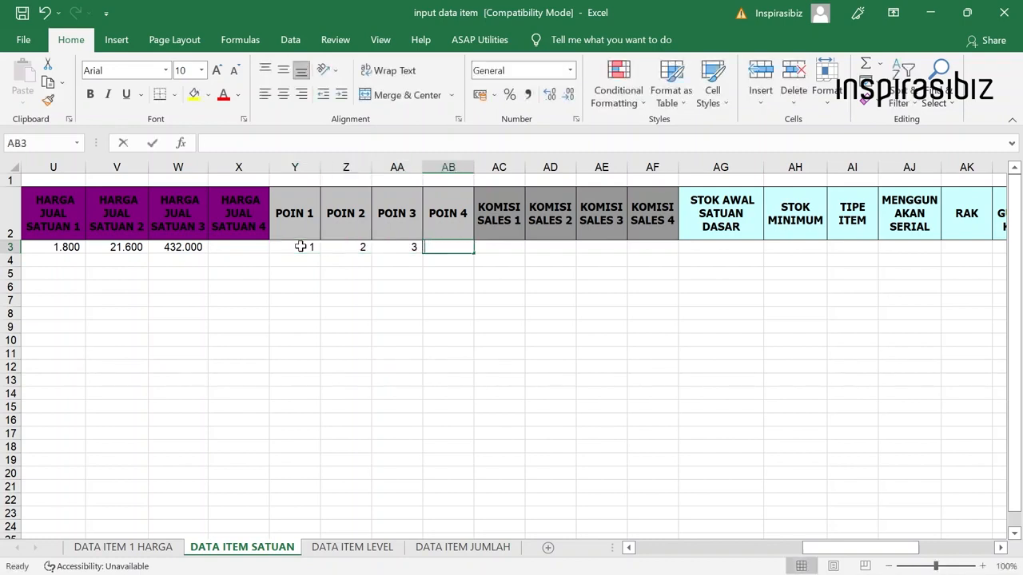
pyautogui.press('Tab')
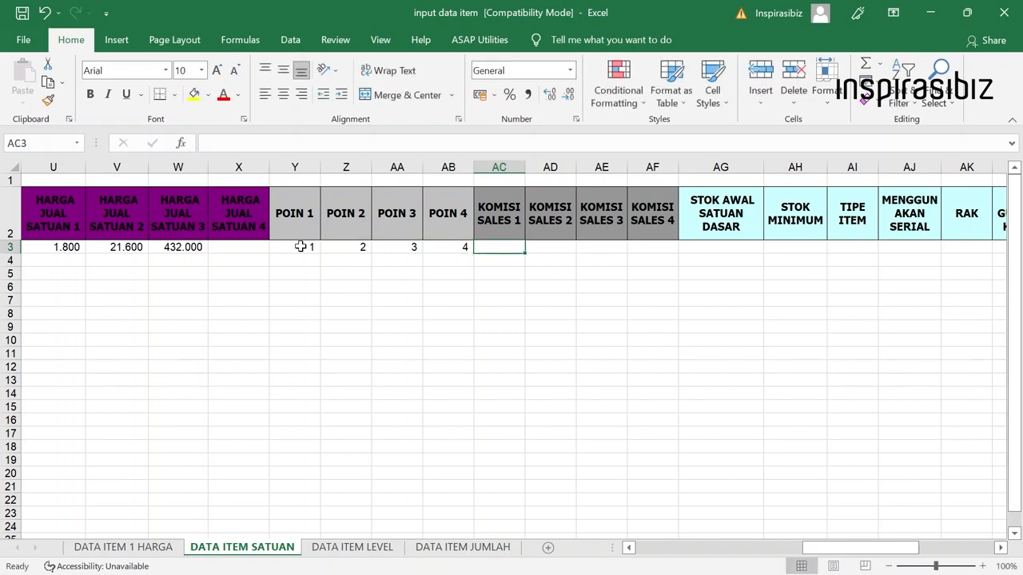
# Step: Clear item S01's cells from POIN 1 through KOMISI SALES 4
pyautogui.moveTo(300, 247); pyautogui.dragTo(641, 248)
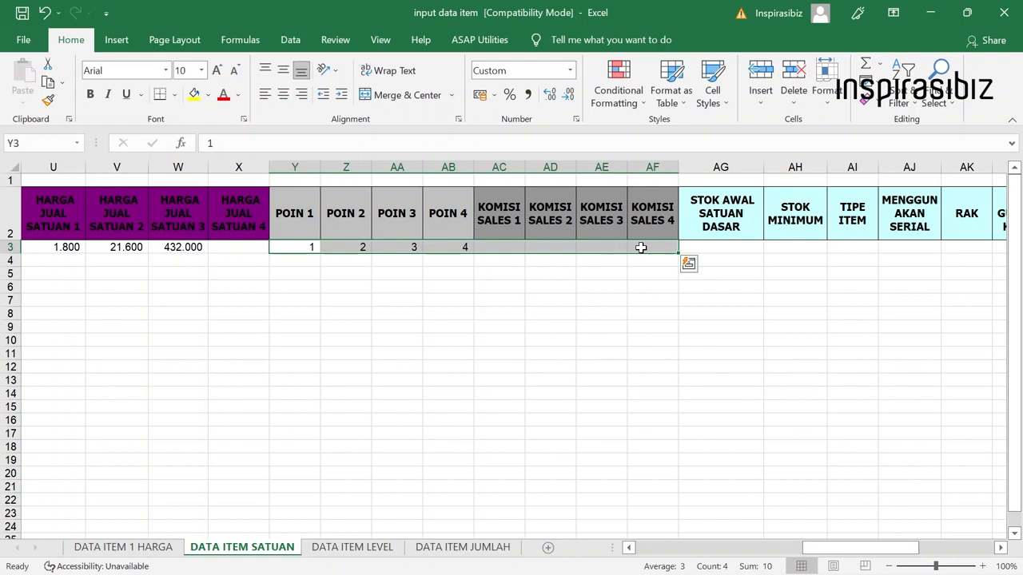
pyautogui.press('Delete')
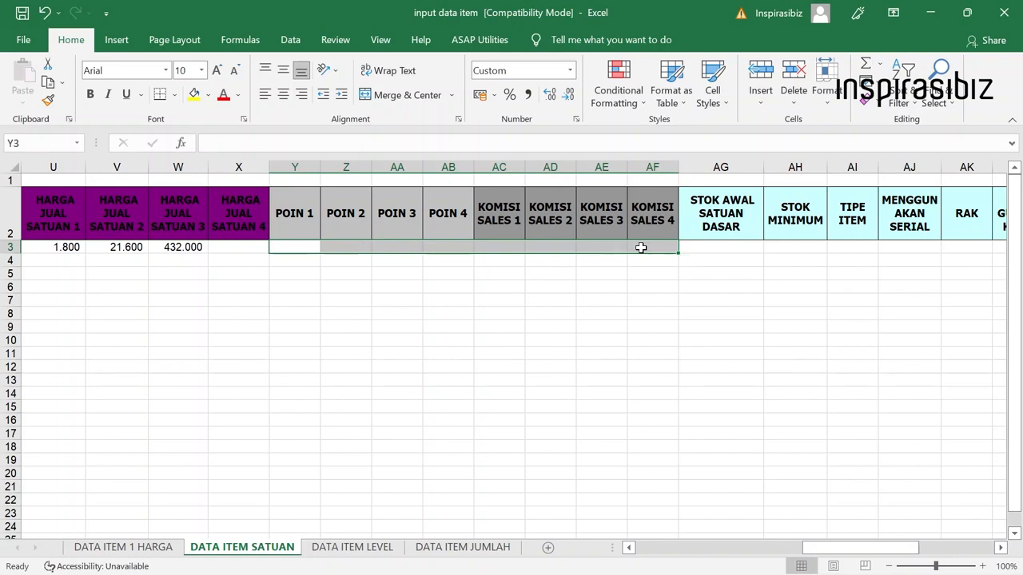
# Step: Enter item S01's opening stock 5 in STOK AWAL SATUAN DASAR and minimum stock 1 in STOK MINIMUM
pyautogui.click(720, 257)
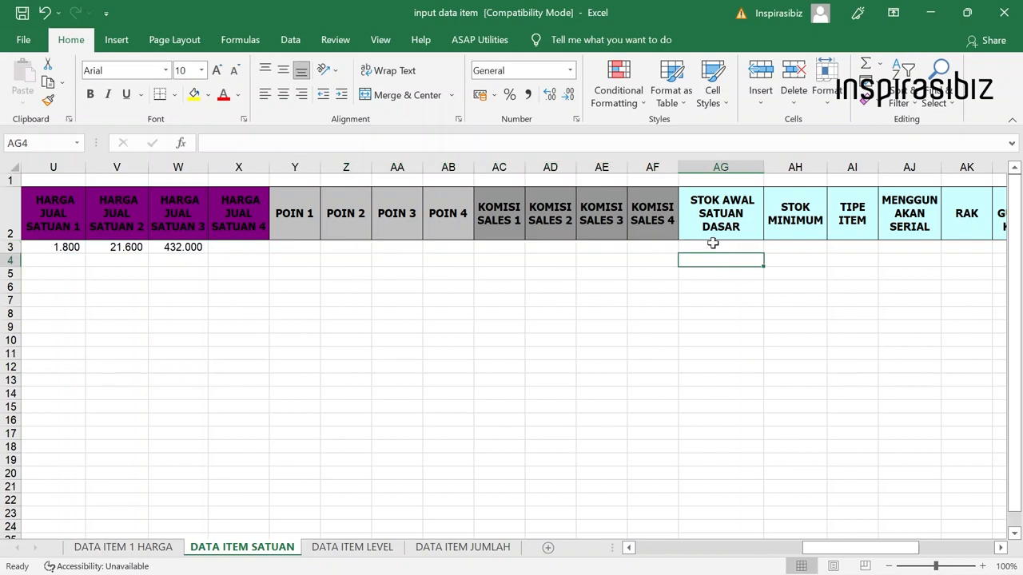
pyautogui.click(712, 243)
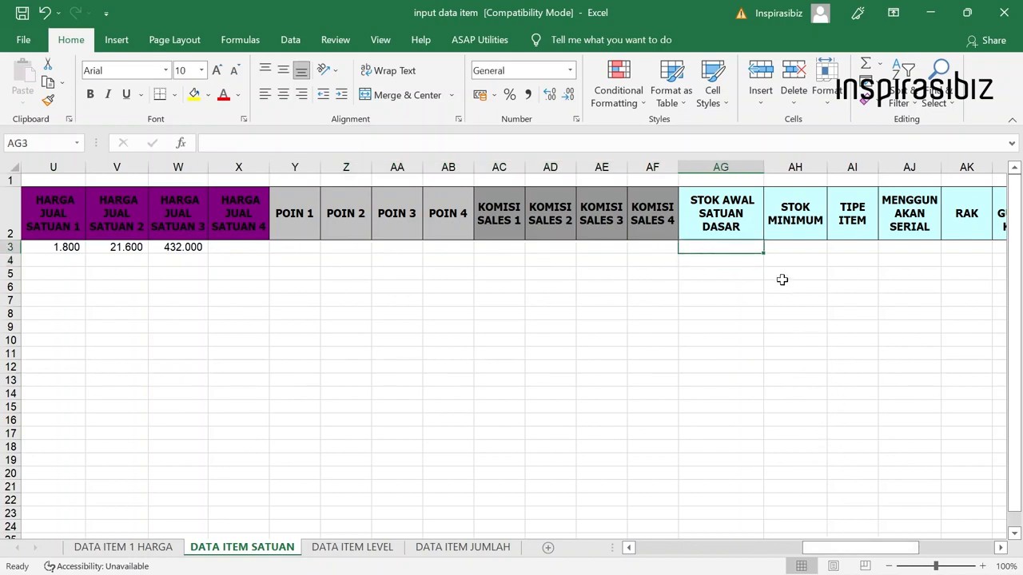
pyautogui.click(783, 250)
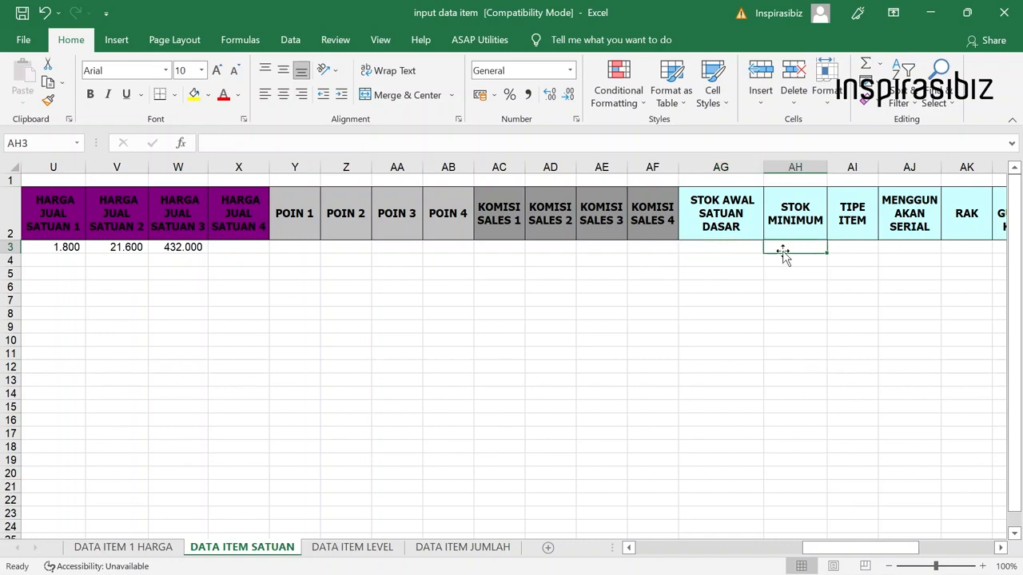
pyautogui.click(727, 247)
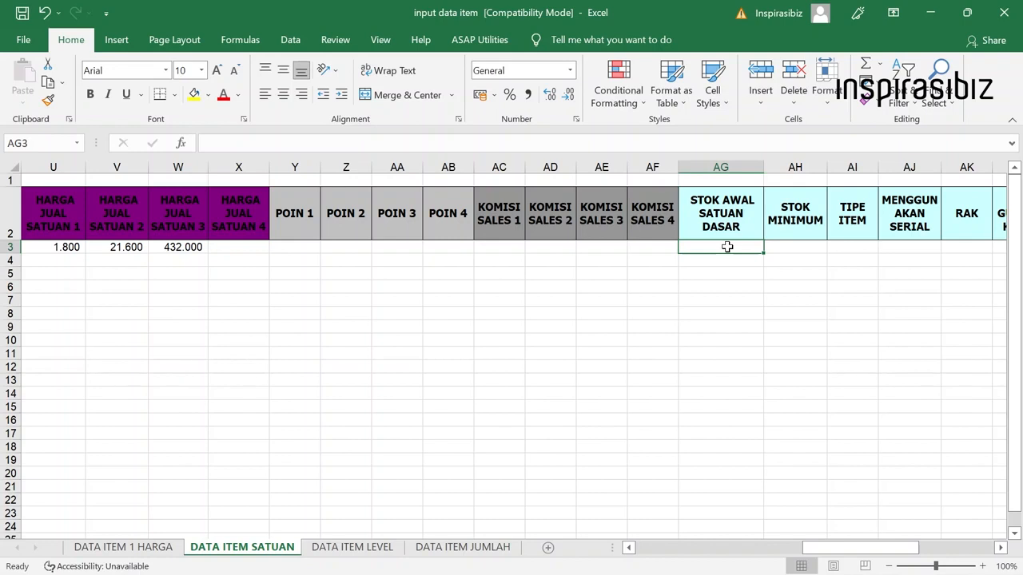
pyautogui.write('5')
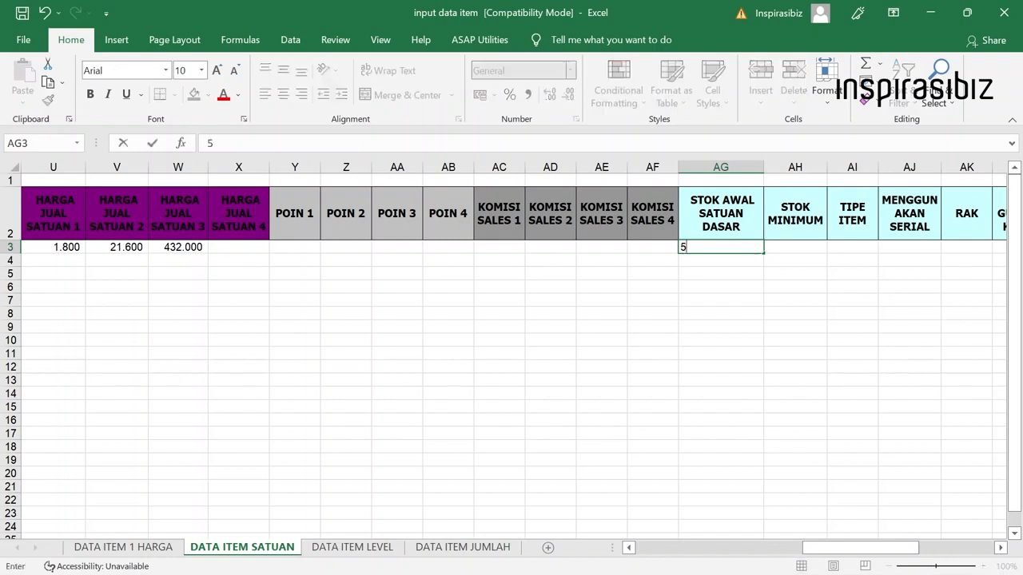
pyautogui.click(781, 249)
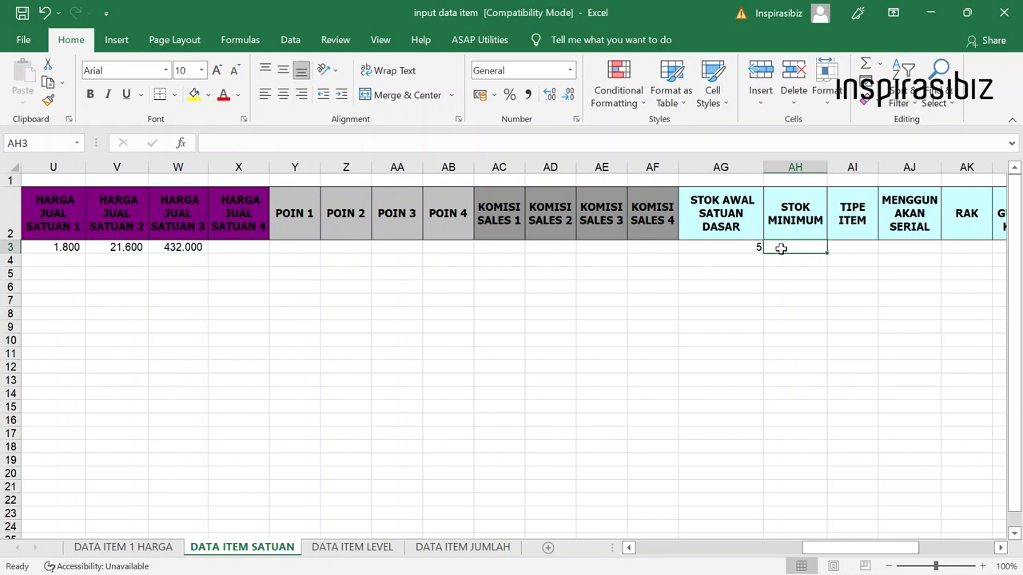
pyautogui.write('1')
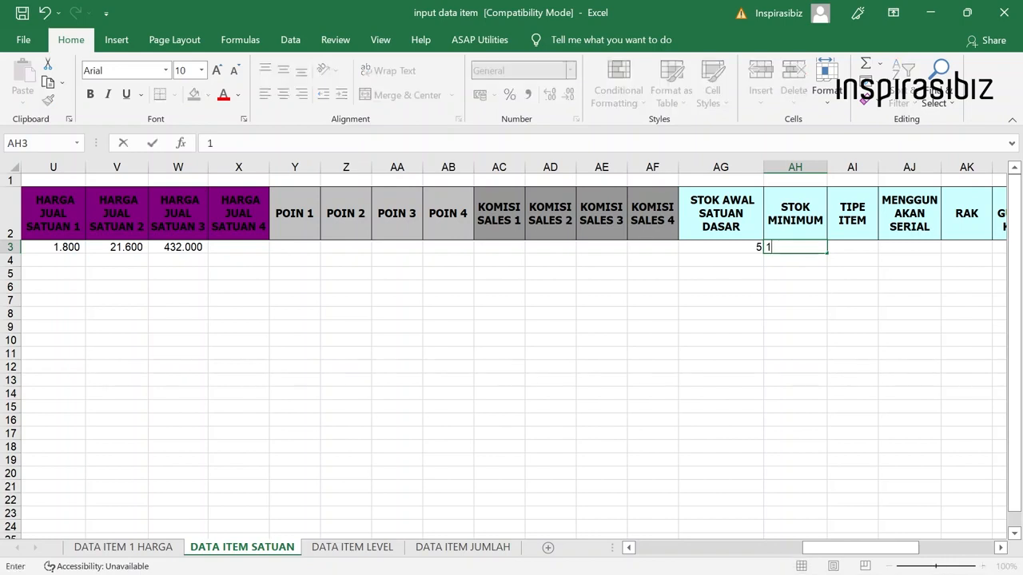
pyautogui.click(843, 253)
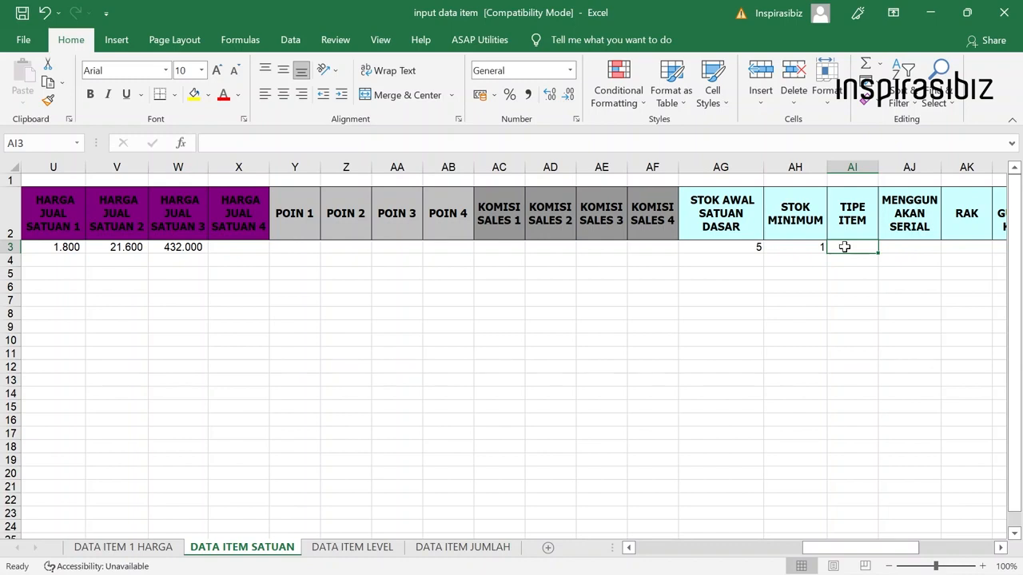
# Step: Enter 5 as a text value in item S01's TIPE ITEM cell
pyautogui.moveTo(851, 549); pyautogui.dragTo(876, 550)
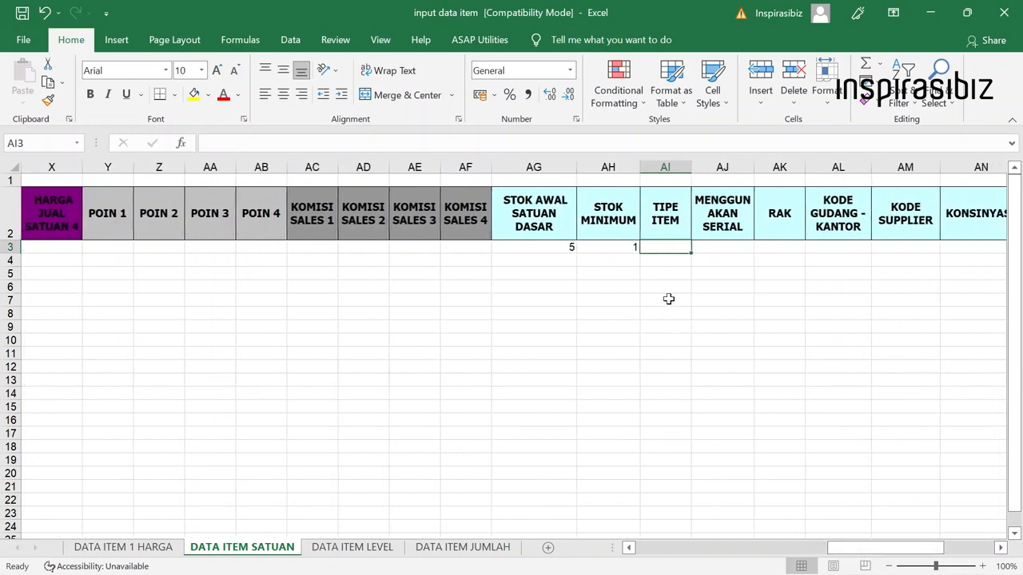
pyautogui.doubleClick(661, 248)
pyautogui.write("'")
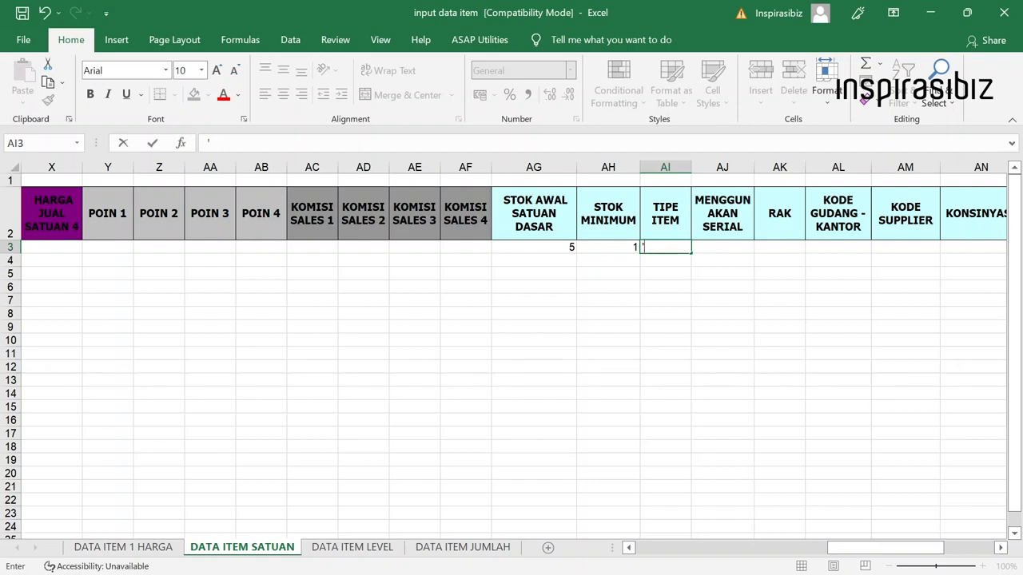
pyautogui.write('2')
pyautogui.press('BackSpace')
pyautogui.write('4')
pyautogui.press('BackSpace')
pyautogui.write('5')
pyautogui.press('Return')
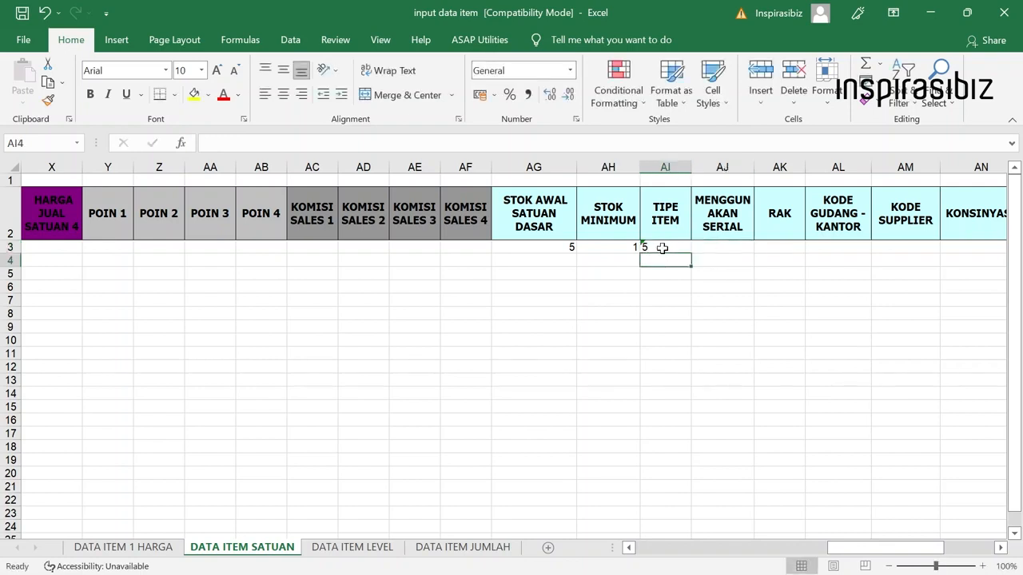
# Step: Set item S01's TIPE ITEM to 1, stored as text
pyautogui.click(662, 246)
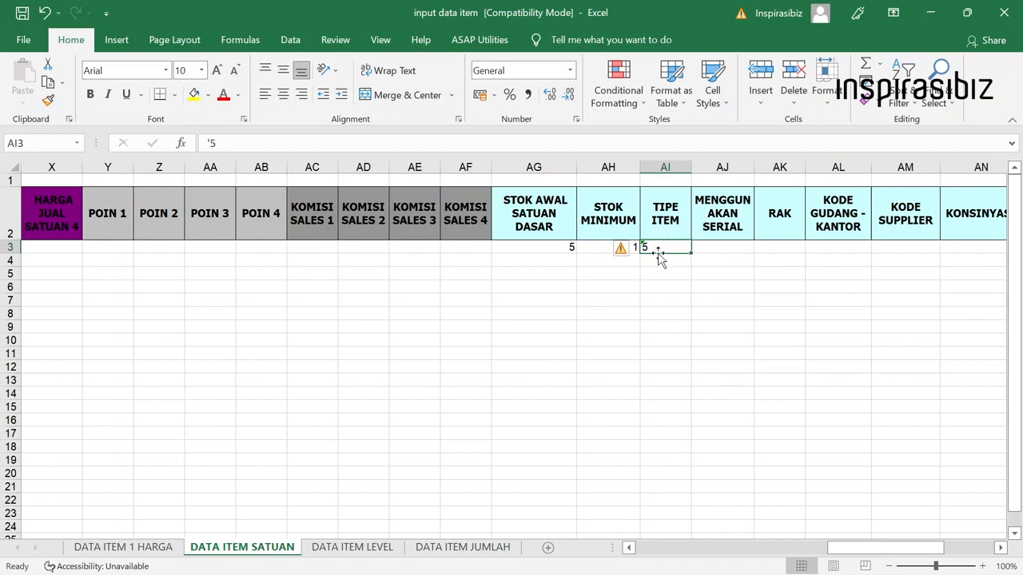
pyautogui.press('F2')
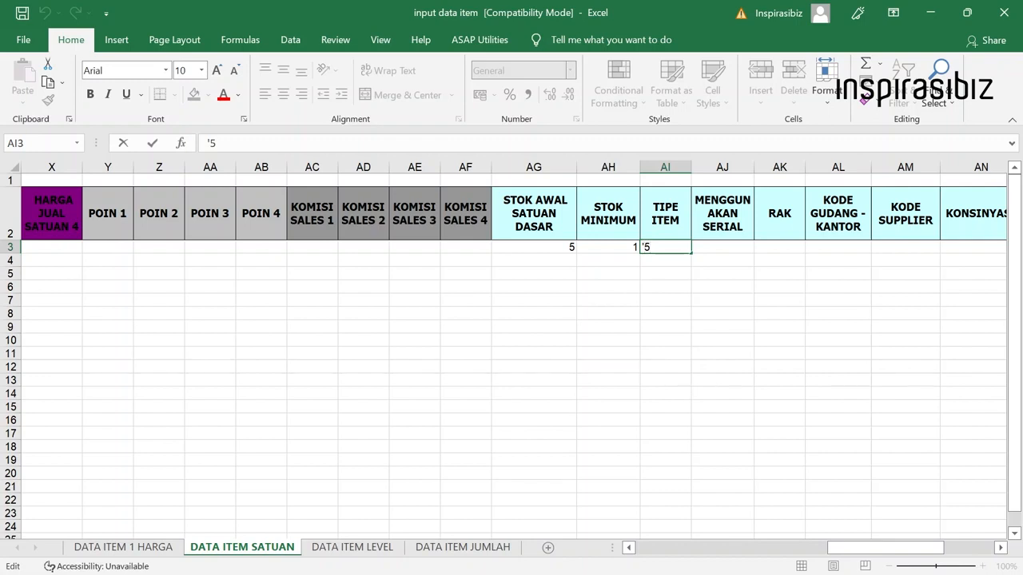
pyautogui.press('BackSpace')
pyautogui.press('BackSpace')
pyautogui.write("'1")
pyautogui.click(717, 247)
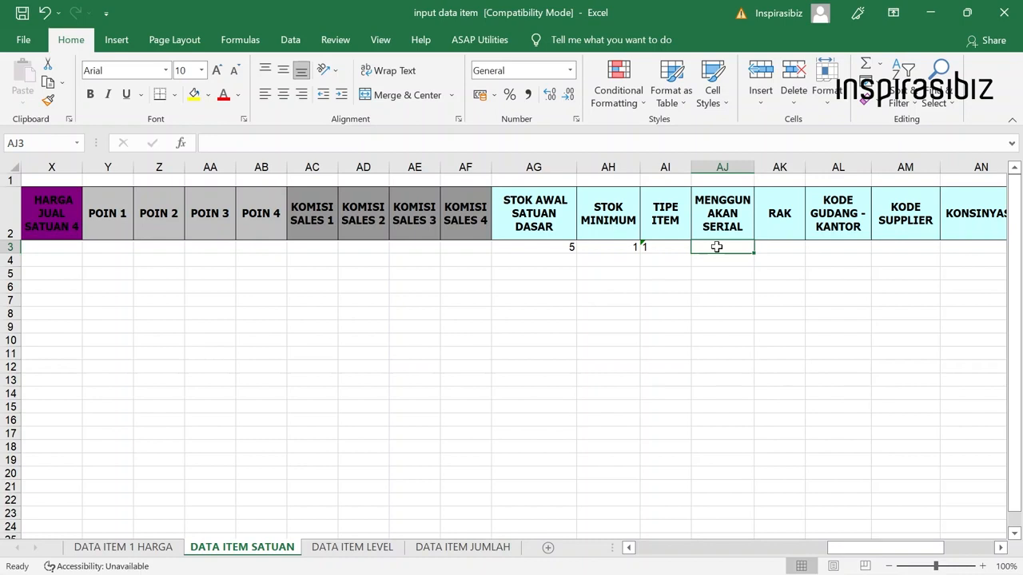
# Step: Try the values N and Y in item S01's MENGGUNAKAN SERIAL cell
pyautogui.write('N')
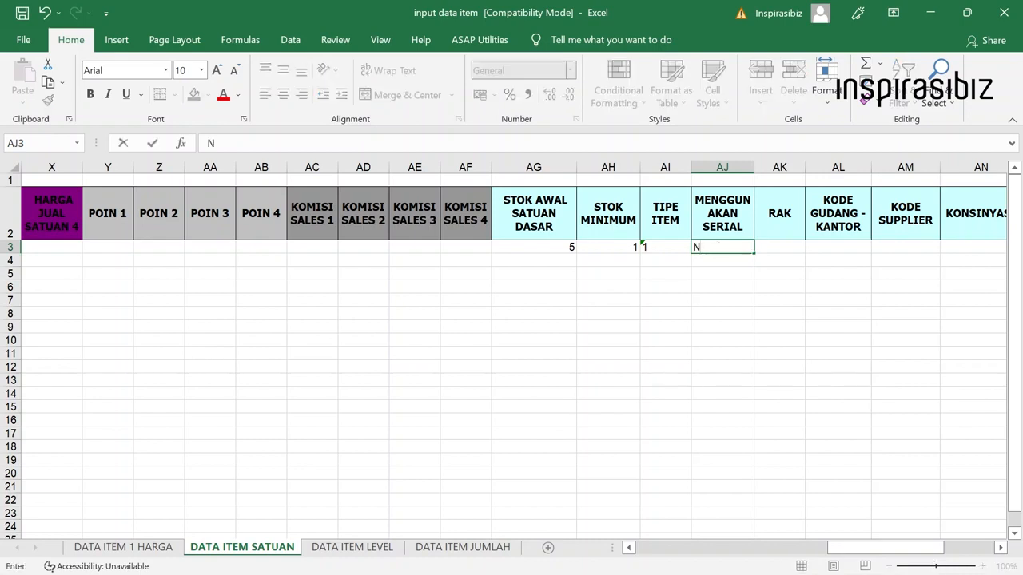
pyautogui.hotkey('ctrl', 'Return')
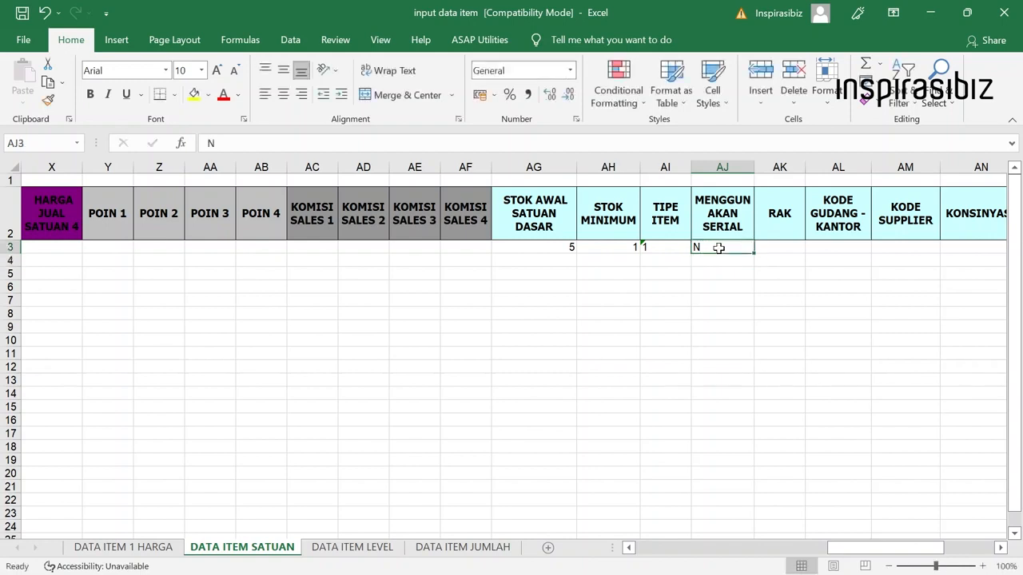
pyautogui.press('BackSpace')
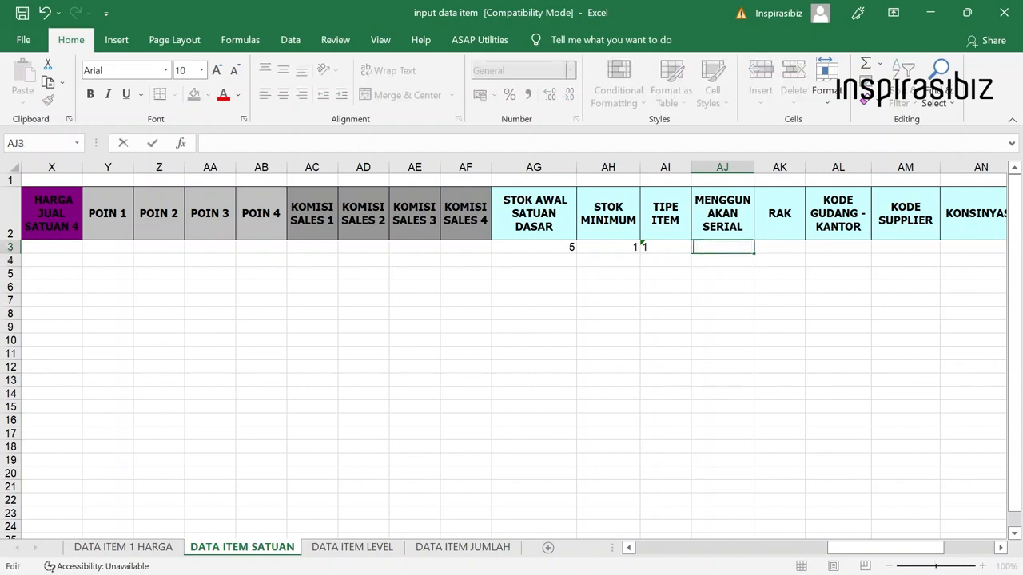
pyautogui.write('Y')
pyautogui.press('Return')
# Step: Set item S01's MENGGUNAKAN SERIAL value to N
pyautogui.click(727, 248)
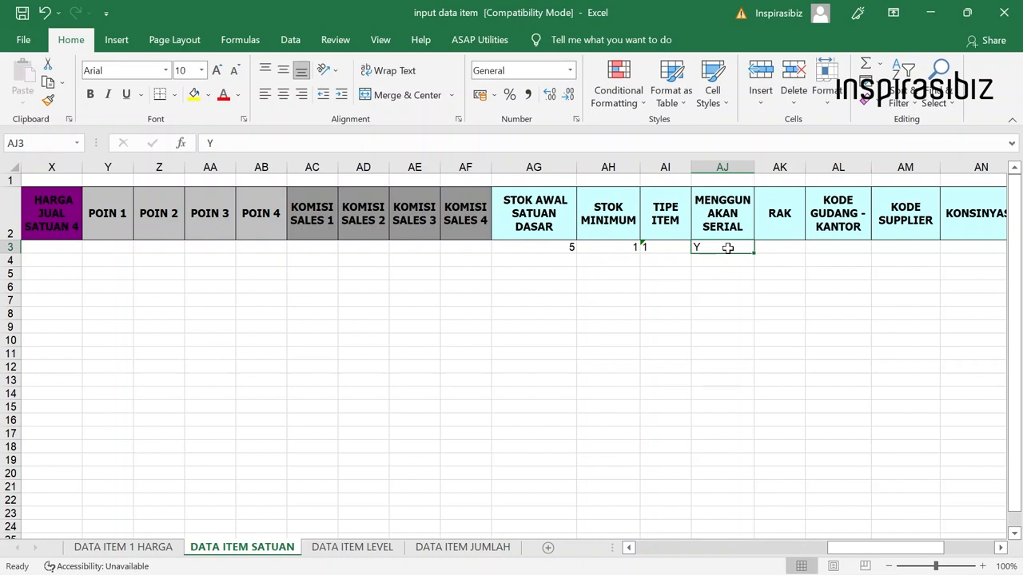
pyautogui.press('F2')
pyautogui.press('BackSpace')
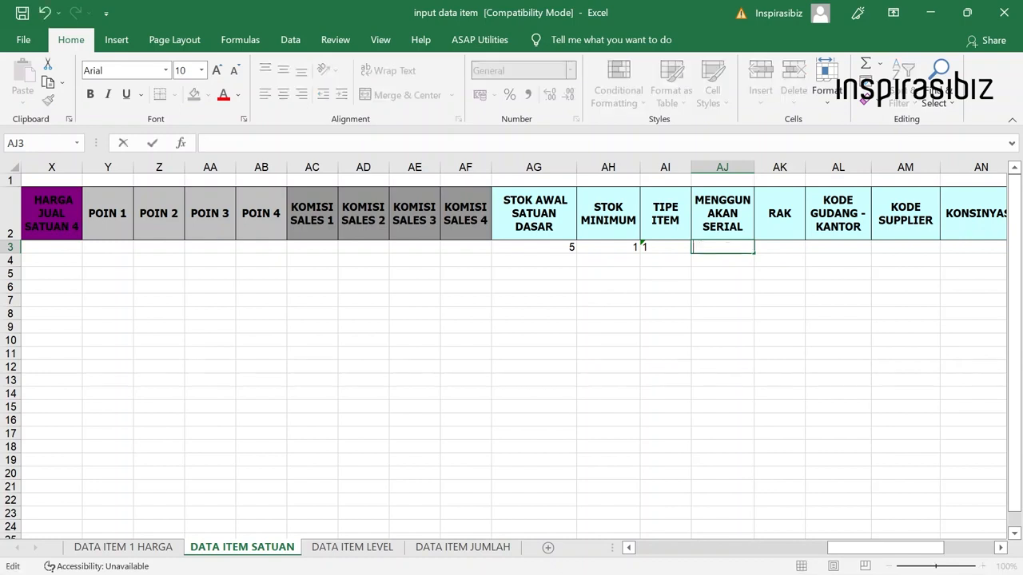
pyautogui.write('N')
pyautogui.click(780, 248)
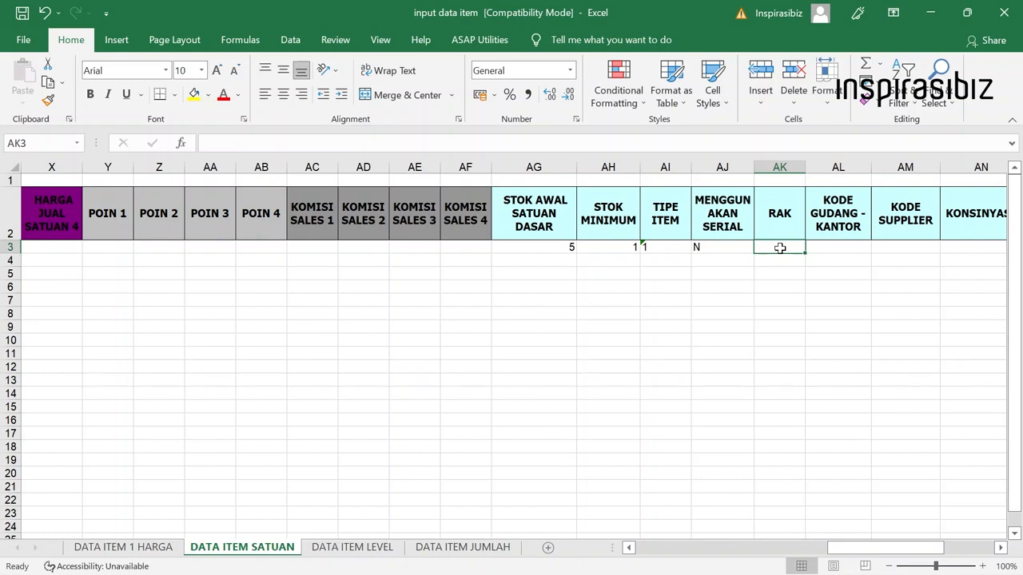
# Step: Enter 01 as a text value in item S01's RAK cell
pyautogui.doubleClick(780, 248)
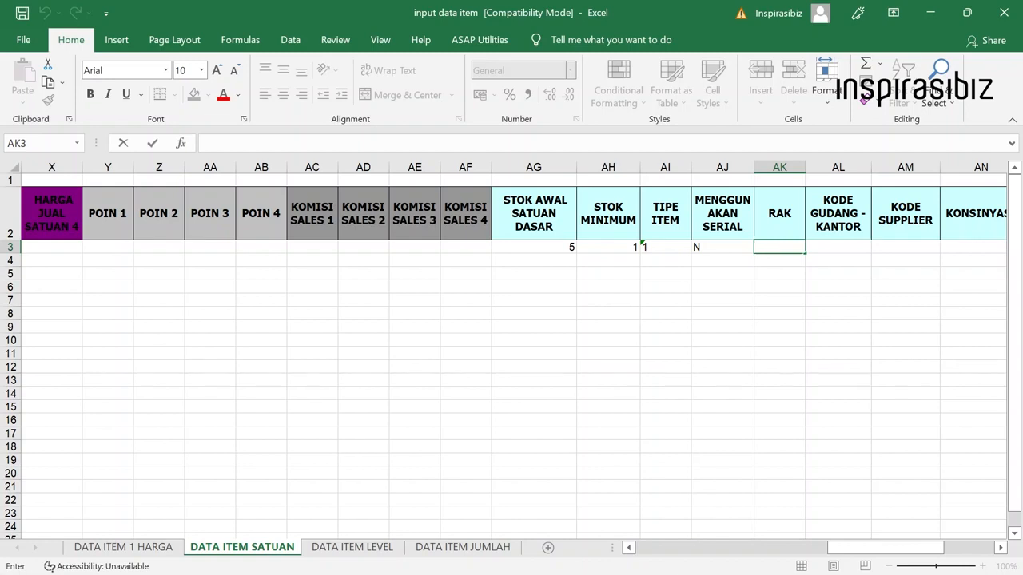
pyautogui.write("'01")
pyautogui.press('Return')
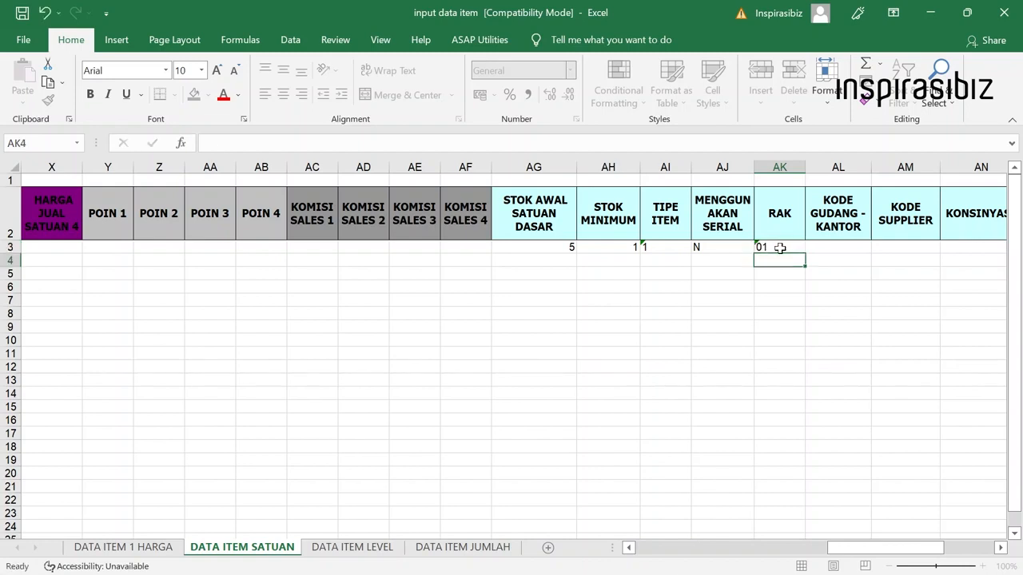
# Step: Set item S01's shelf in the RAK column to rak1
pyautogui.click(780, 248)
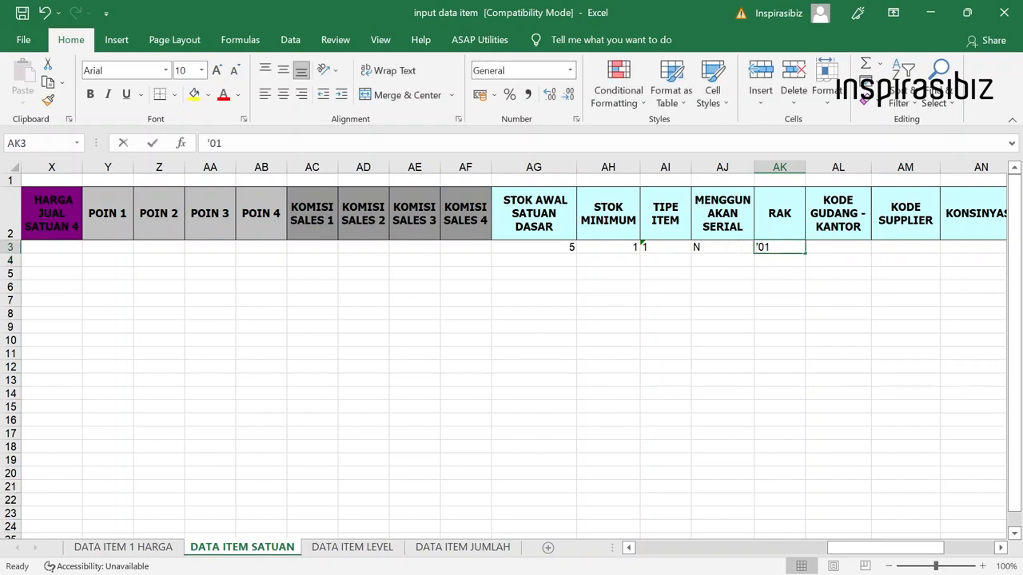
pyautogui.doubleClick(779, 248)
pyautogui.press('BackSpace')
pyautogui.press('BackSpace')
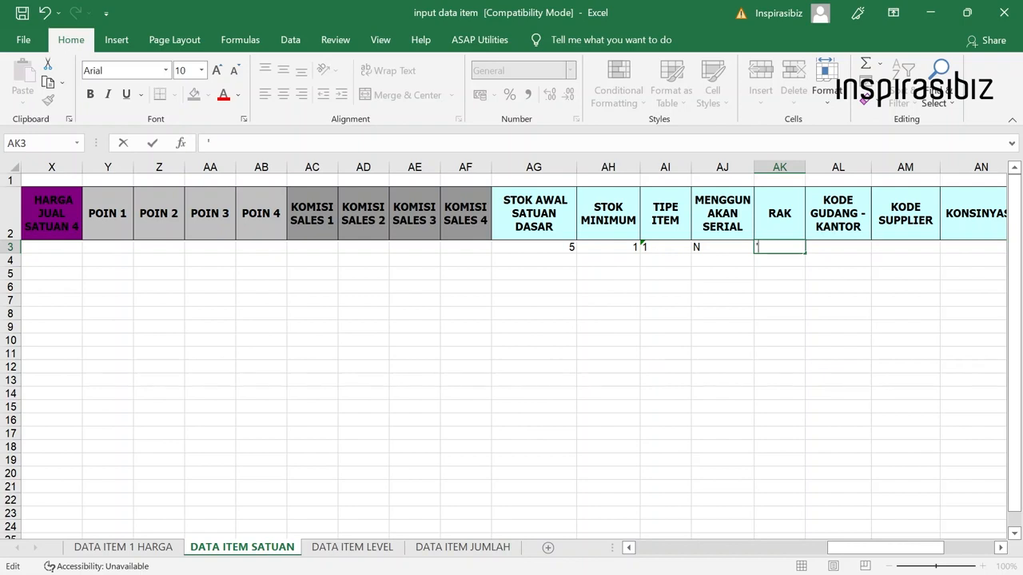
pyautogui.press('BackSpace')
pyautogui.write('rak1')
pyautogui.click(813, 249)
pyautogui.click(787, 249)
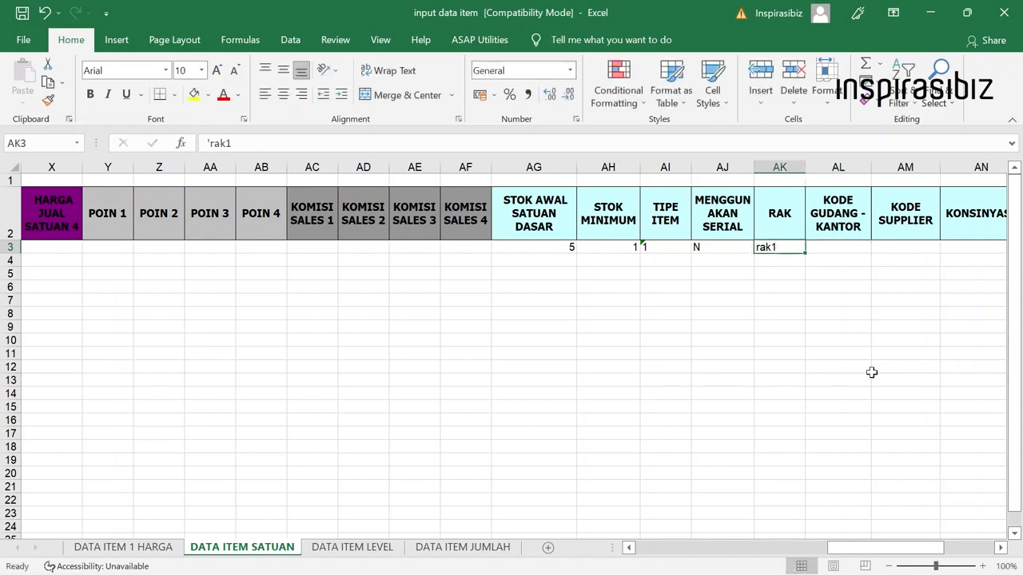
# Step: Set item S01's warehouse code in the KODE GUDANG - KANTOR column to UTM
pyautogui.moveTo(860, 551); pyautogui.dragTo(946, 535)
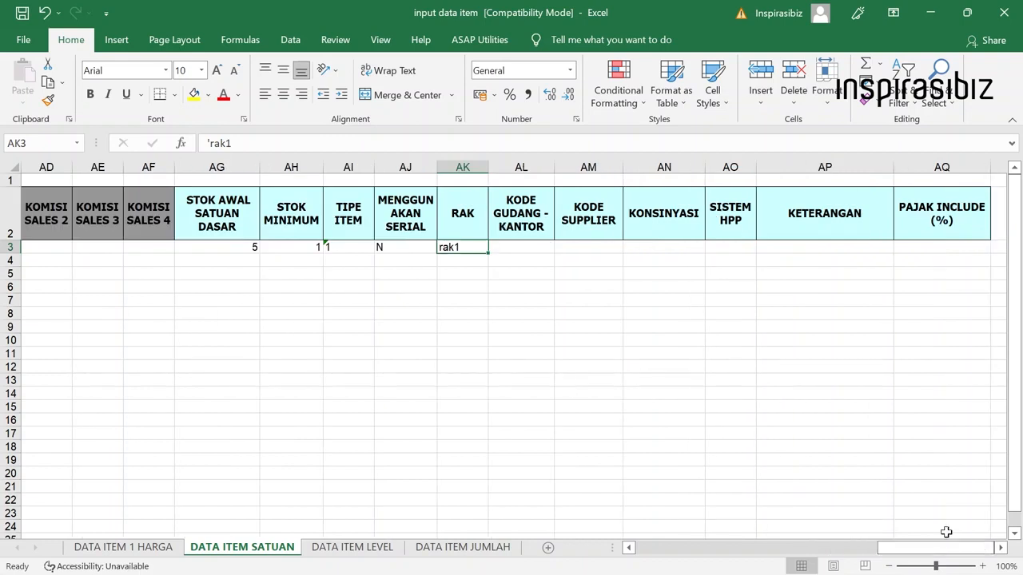
pyautogui.click(519, 245)
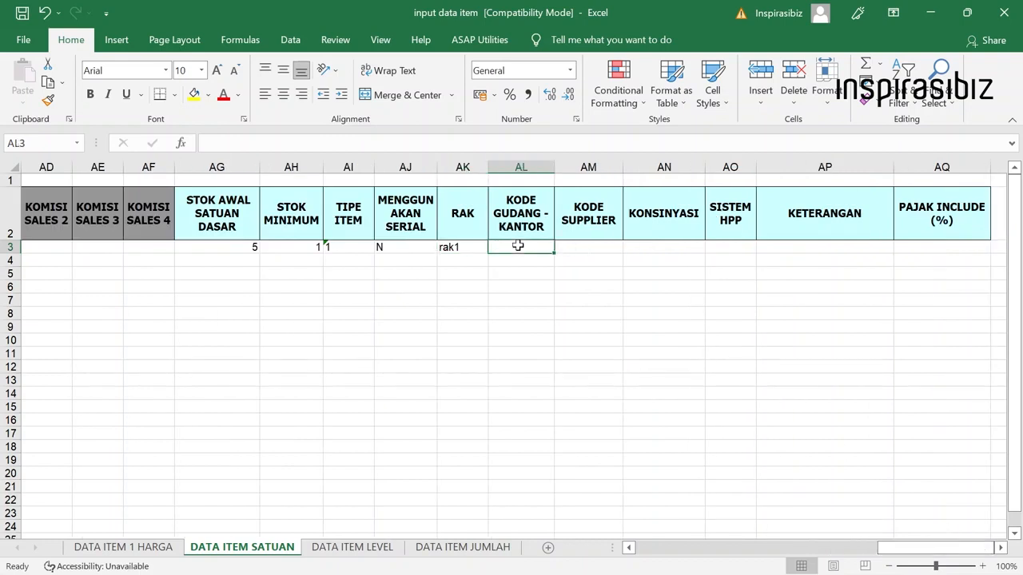
pyautogui.doubleClick(512, 245)
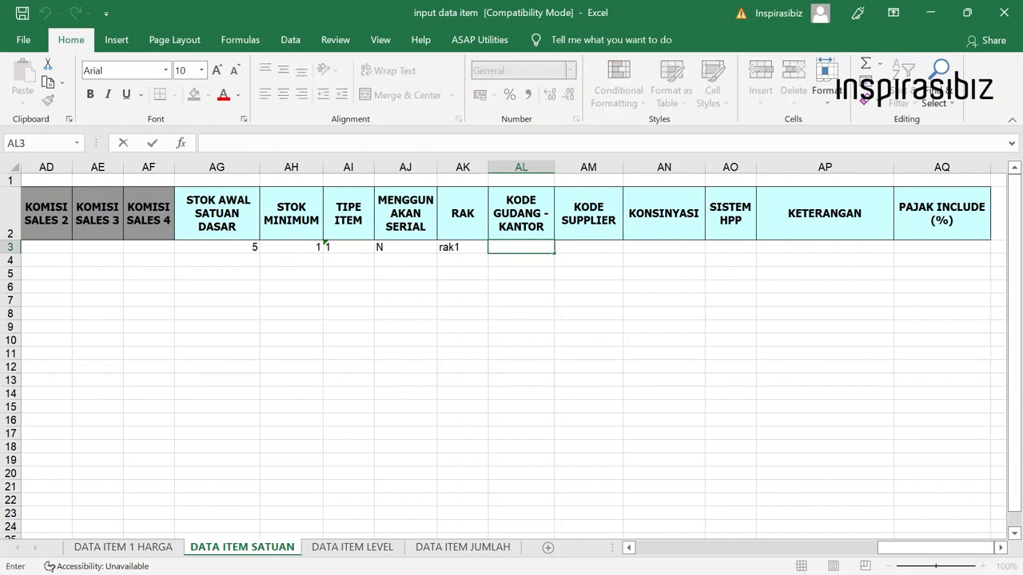
pyautogui.click(517, 263)
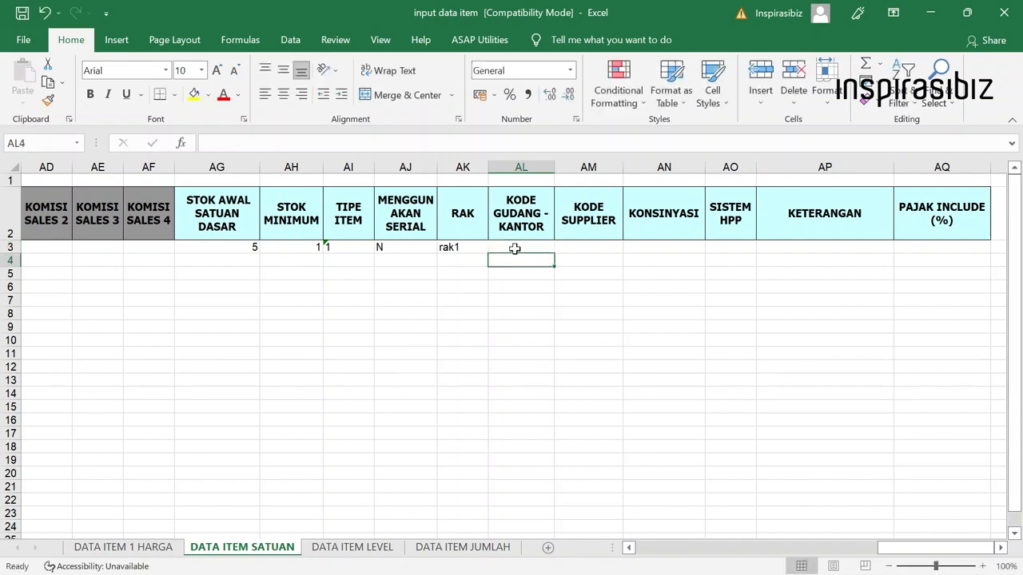
pyautogui.click(515, 248)
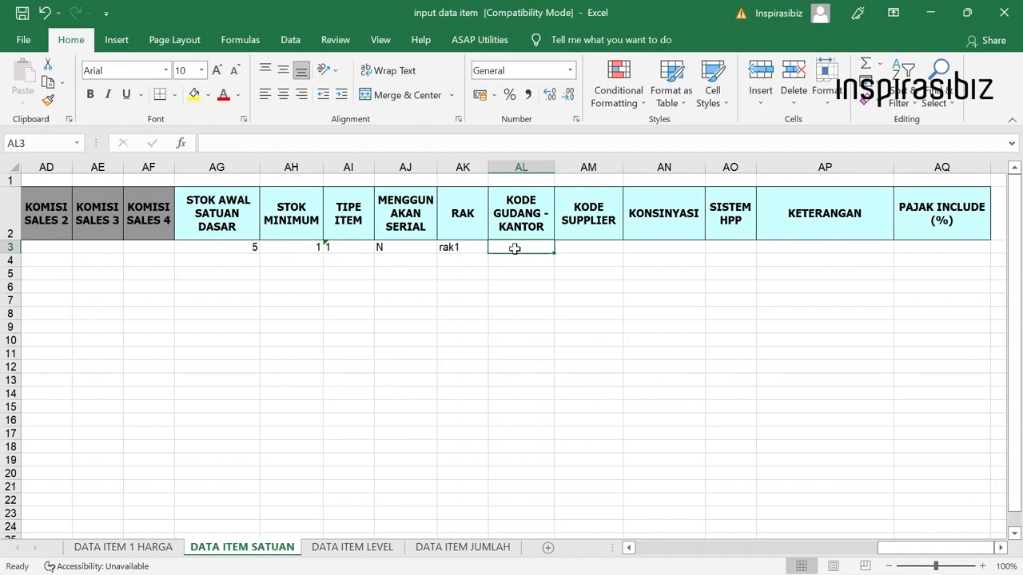
pyautogui.doubleClick(515, 249)
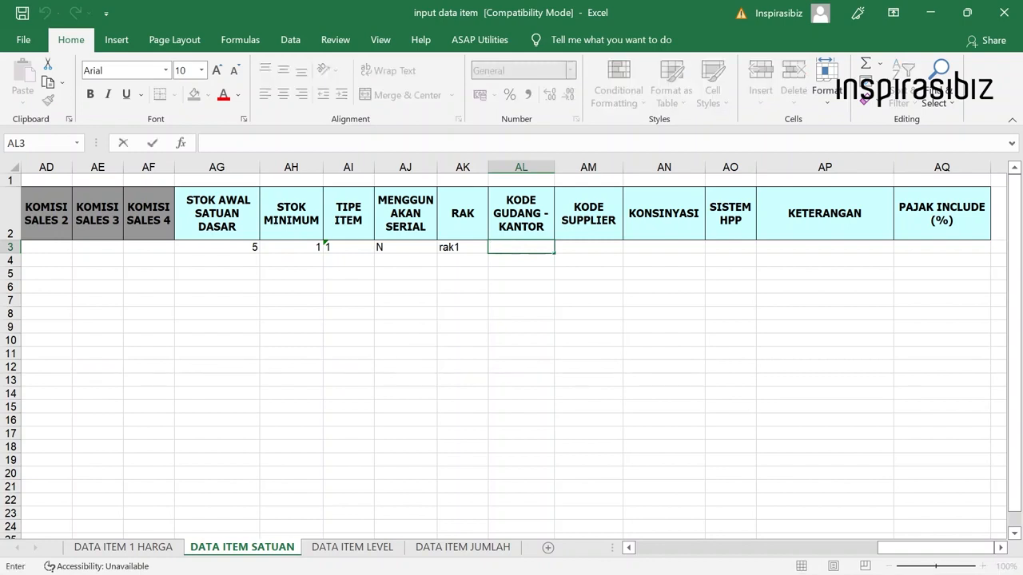
pyautogui.write('UTN')
pyautogui.press('BackSpace')
pyautogui.write('M')
pyautogui.click(569, 247)
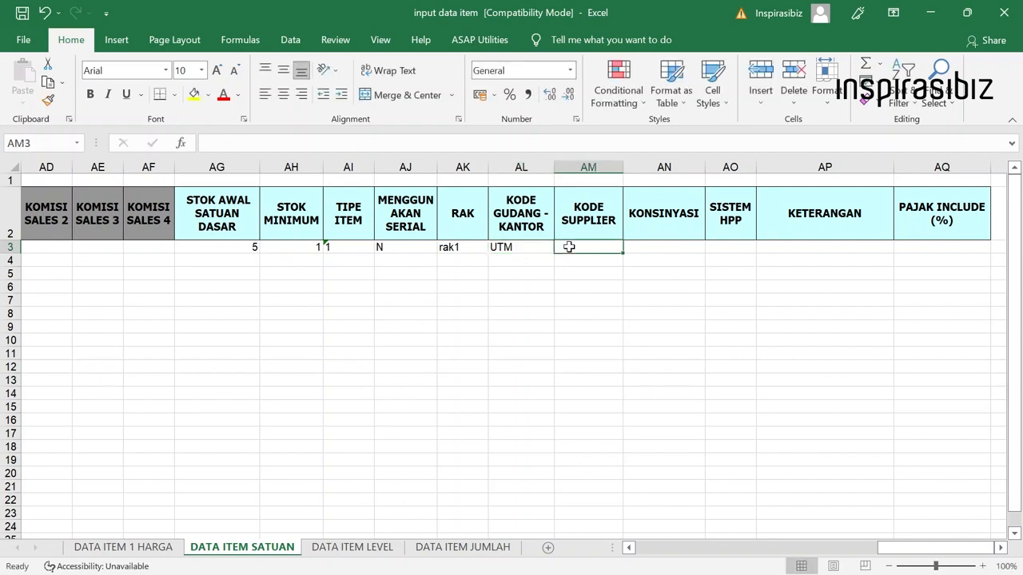
pyautogui.click(540, 247)
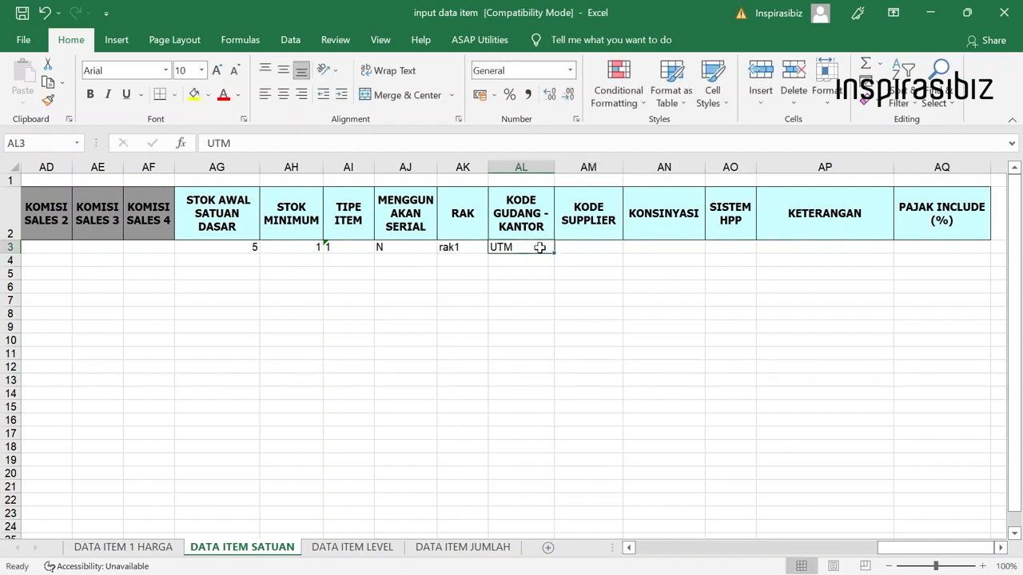
# Step: Try supplier code SP0001 as a text value in item S01's KODE SUPPLIER cell and clear the cell again
pyautogui.click(573, 247)
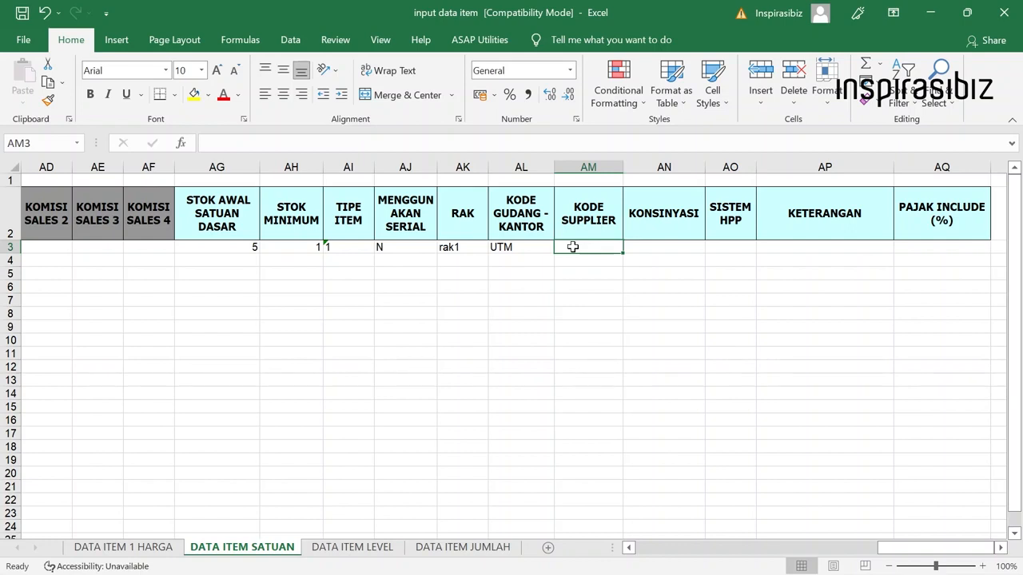
pyautogui.doubleClick(573, 247)
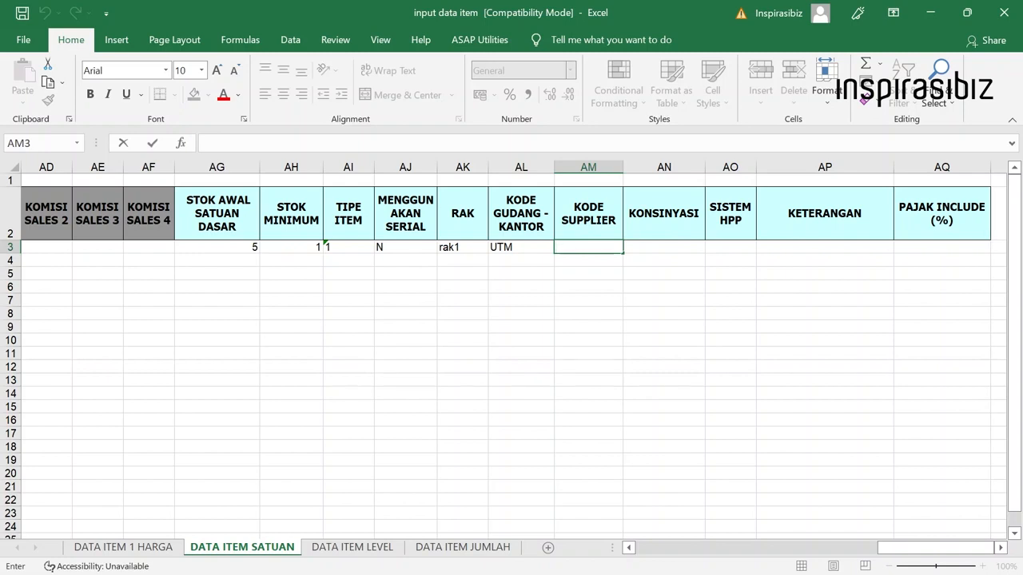
pyautogui.write("'")
pyautogui.write('Sp')
pyautogui.press('BackSpace')
pyautogui.write('P0001')
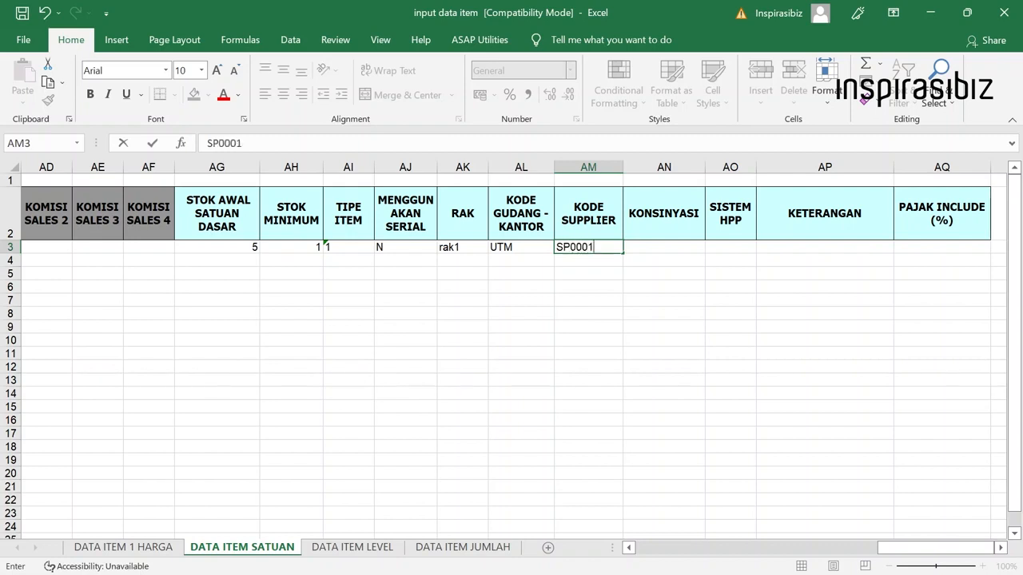
pyautogui.click(647, 247)
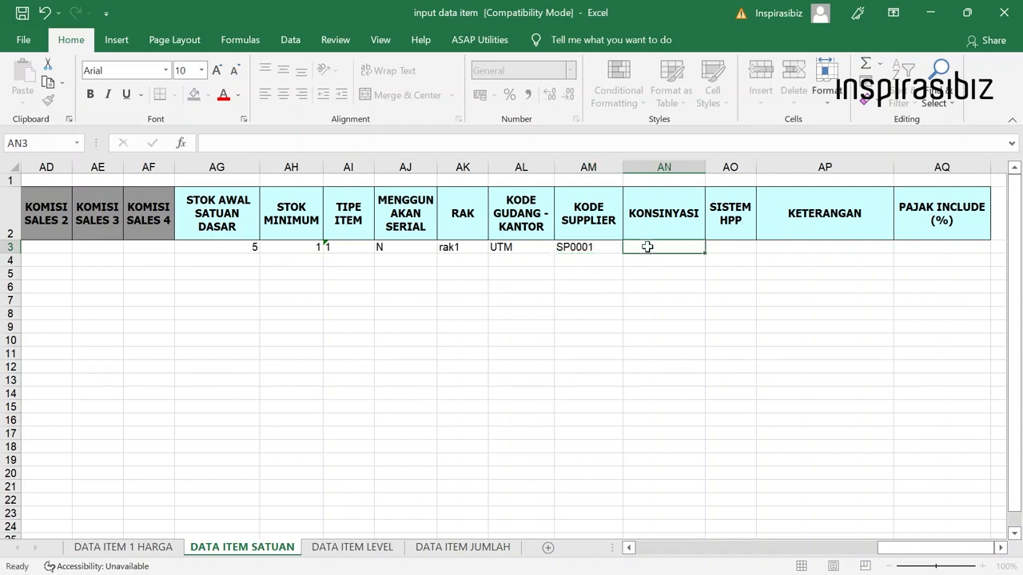
pyautogui.click(588, 248)
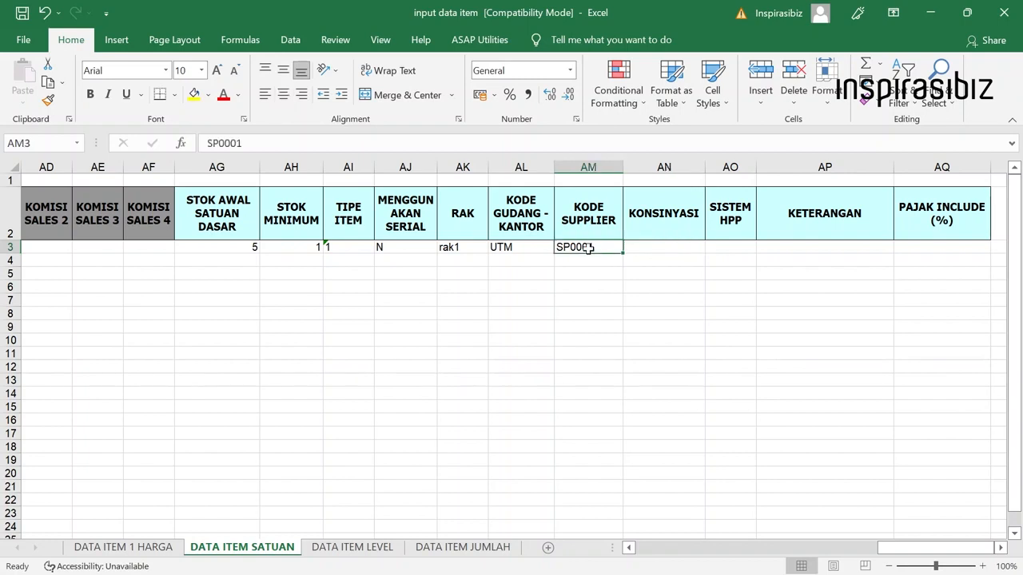
pyautogui.press('Delete')
# Step: Try Y in item S01's KONSINYASI cell and replace it with N
pyautogui.click(653, 243)
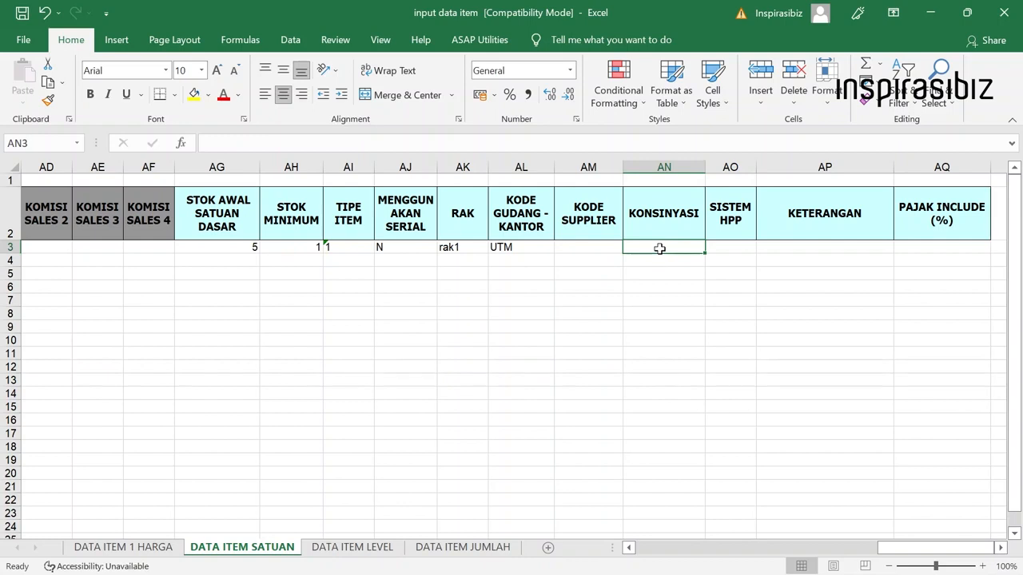
pyautogui.write('Y')
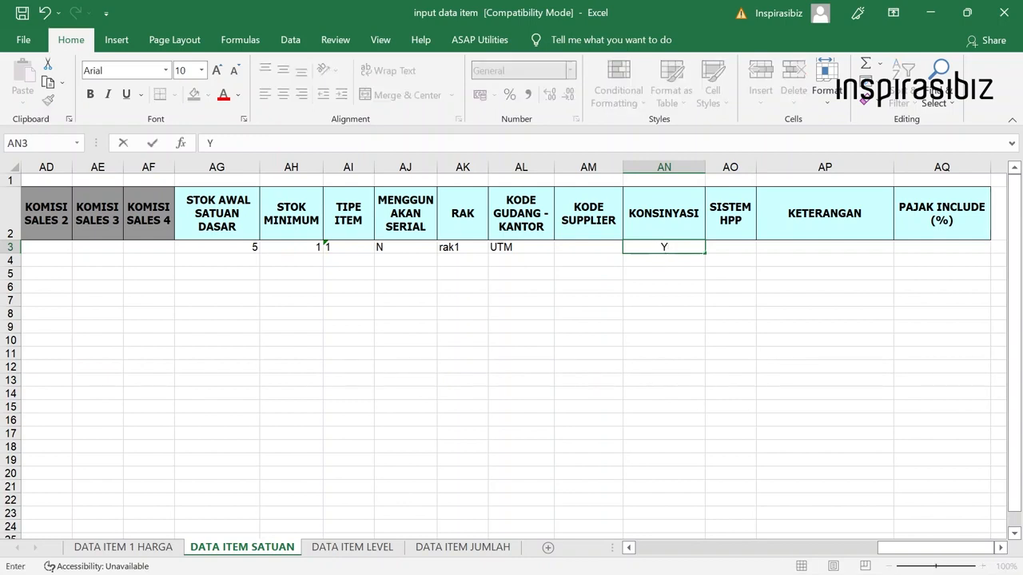
pyautogui.press('BackSpace')
pyautogui.write('N')
# Step: Try FIFO and LIFO in item S01's SISTEM HPP cell and settle on FIFO
pyautogui.click(719, 248)
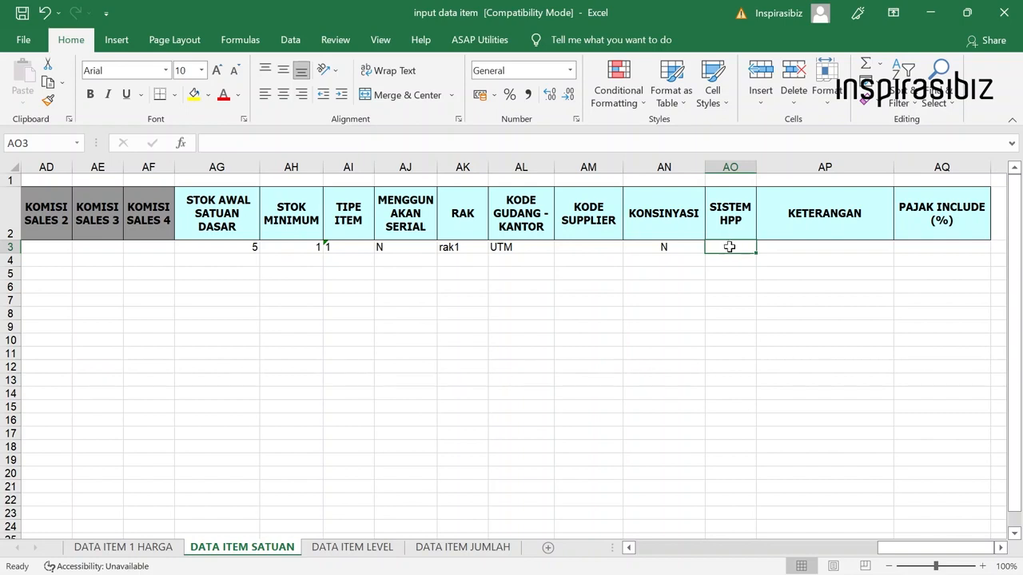
pyautogui.write('FIFO')
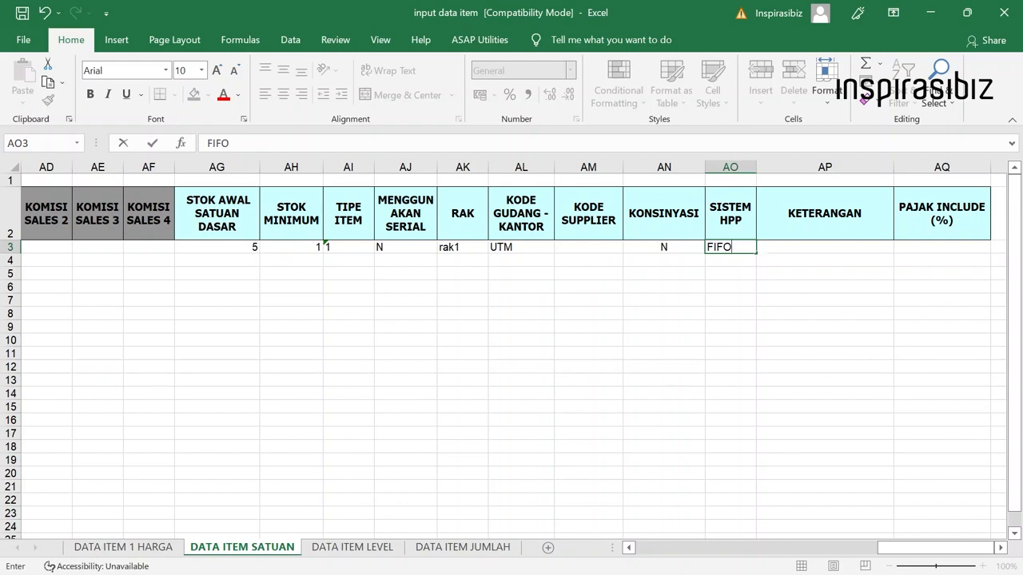
pyautogui.moveTo(732, 247); pyautogui.dragTo(703, 247)
pyautogui.write('LIFO')
pyautogui.moveTo(732, 247); pyautogui.dragTo(705, 247)
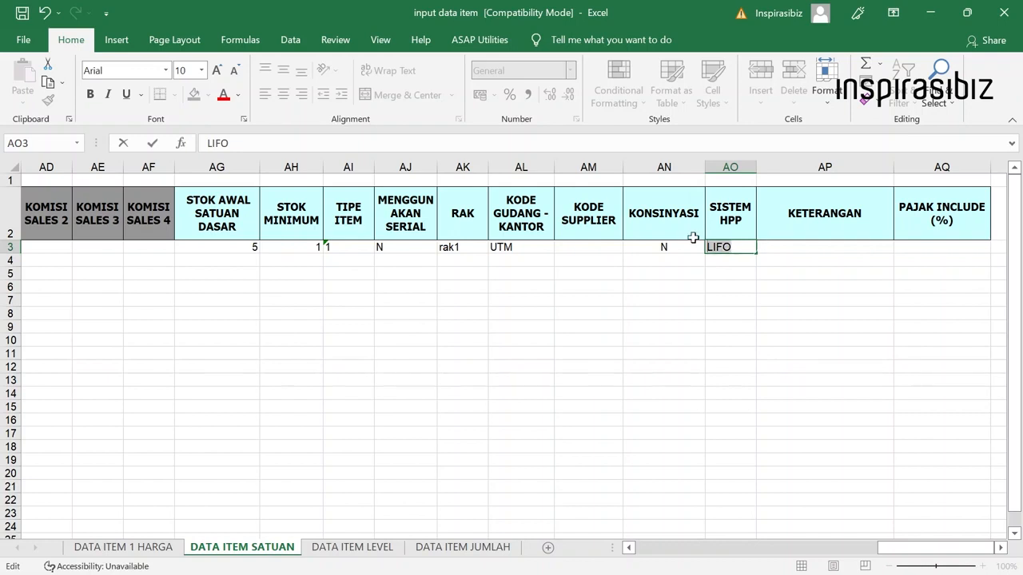
pyautogui.write('FIFO')
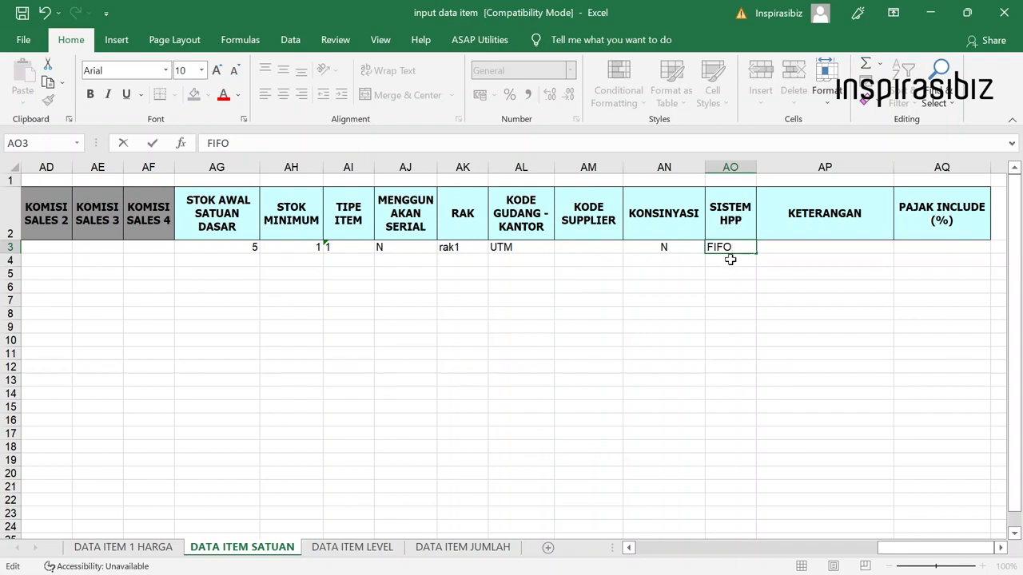
pyautogui.click(791, 244)
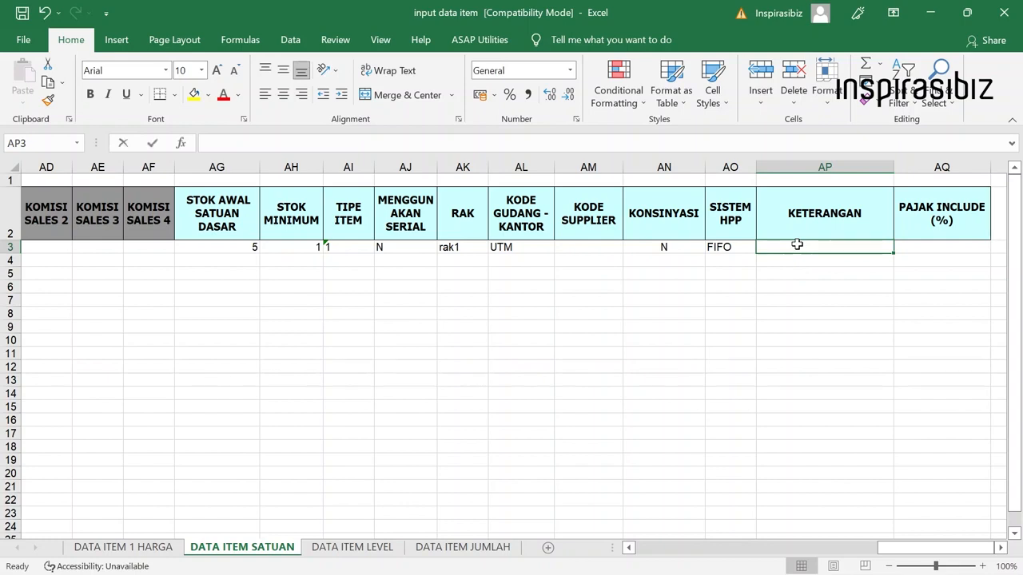
pyautogui.doubleClick(796, 245)
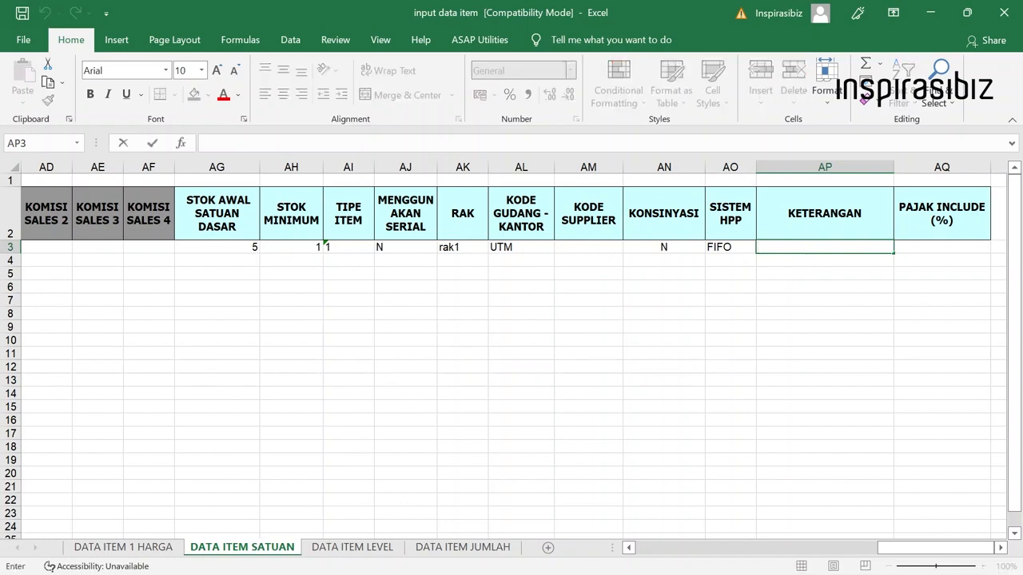
pyautogui.write("'")
pyautogui.press('BackSpace')
# Step: Set item S01's PAJAK INCLUDE (%) value to 11
pyautogui.click(934, 248)
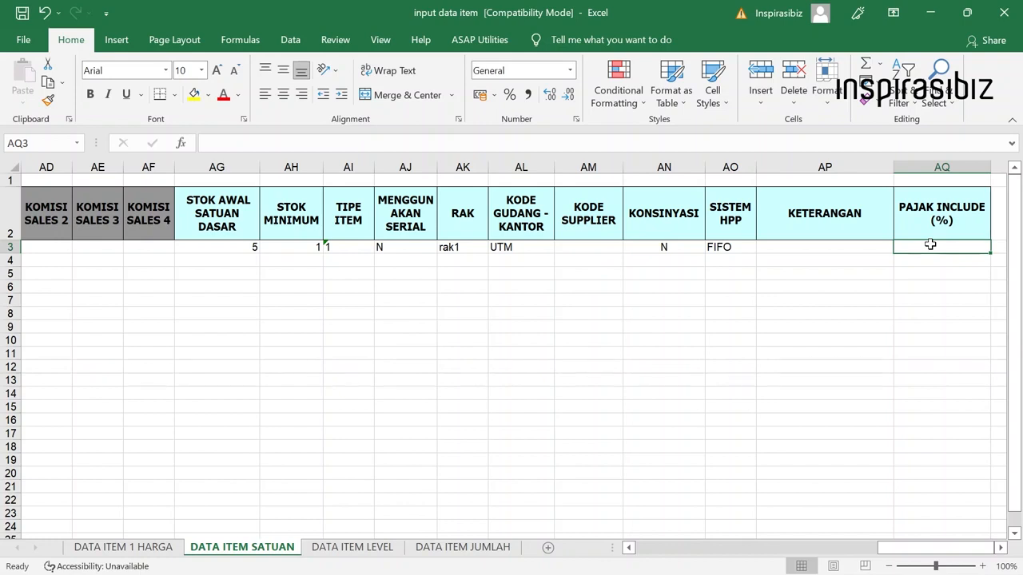
pyautogui.write('11')
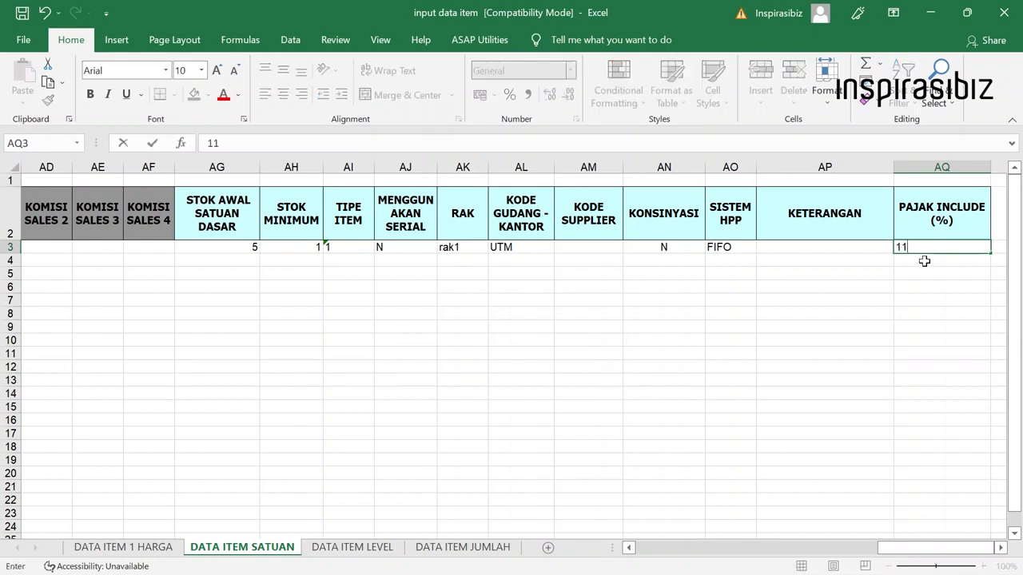
pyautogui.press('Return')
pyautogui.click(949, 243)
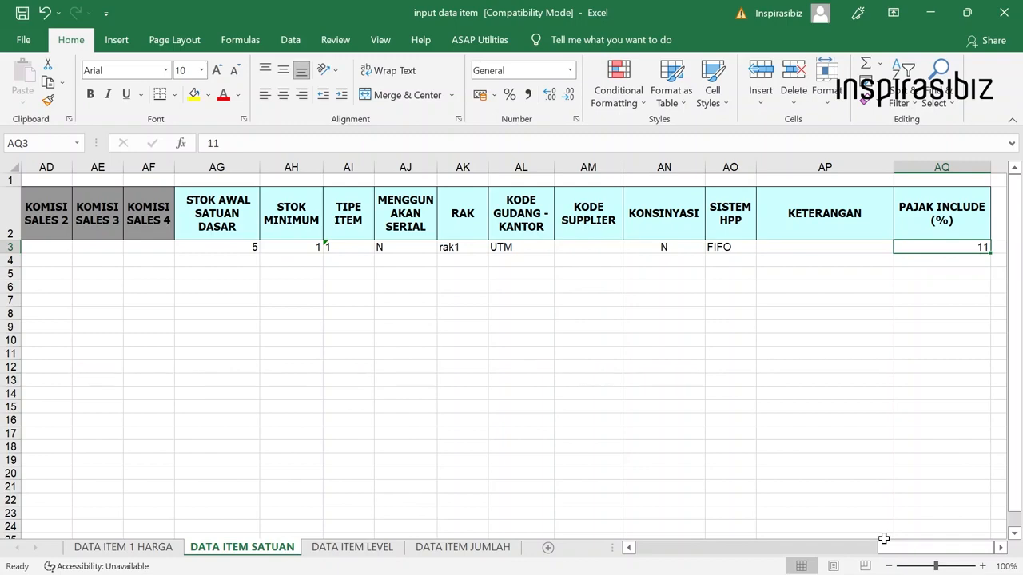
# Step: Save the item workbook in its current format, continuing past the compatibility check, and close Excel
pyautogui.moveTo(887, 548); pyautogui.dragTo(631, 551)
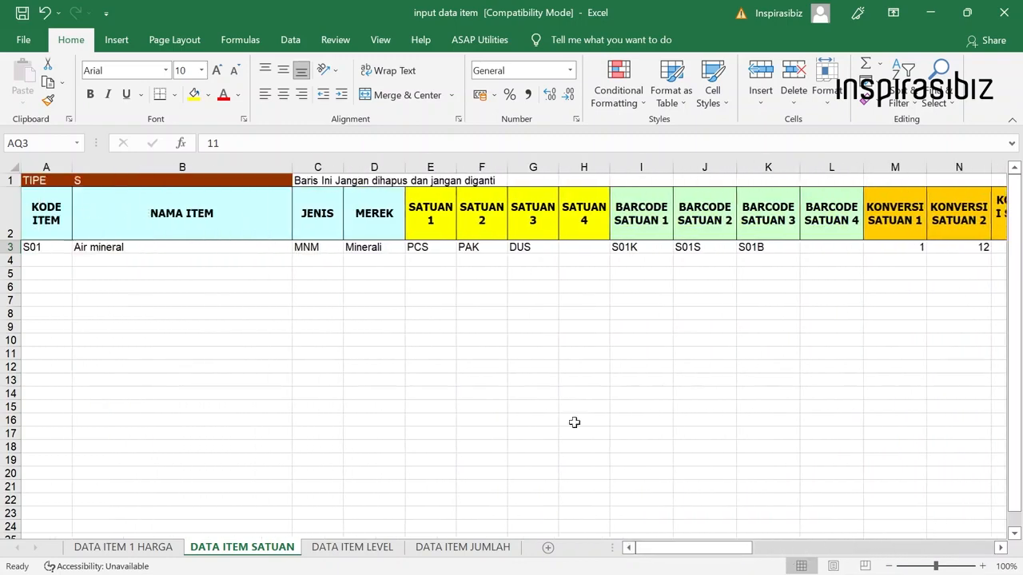
pyautogui.click(527, 284)
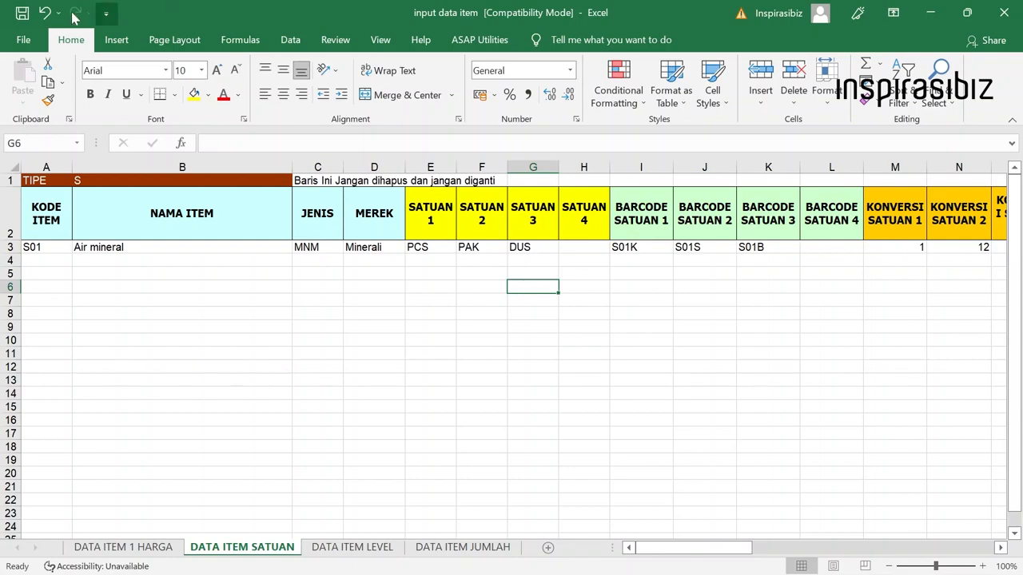
pyautogui.click(22, 13)
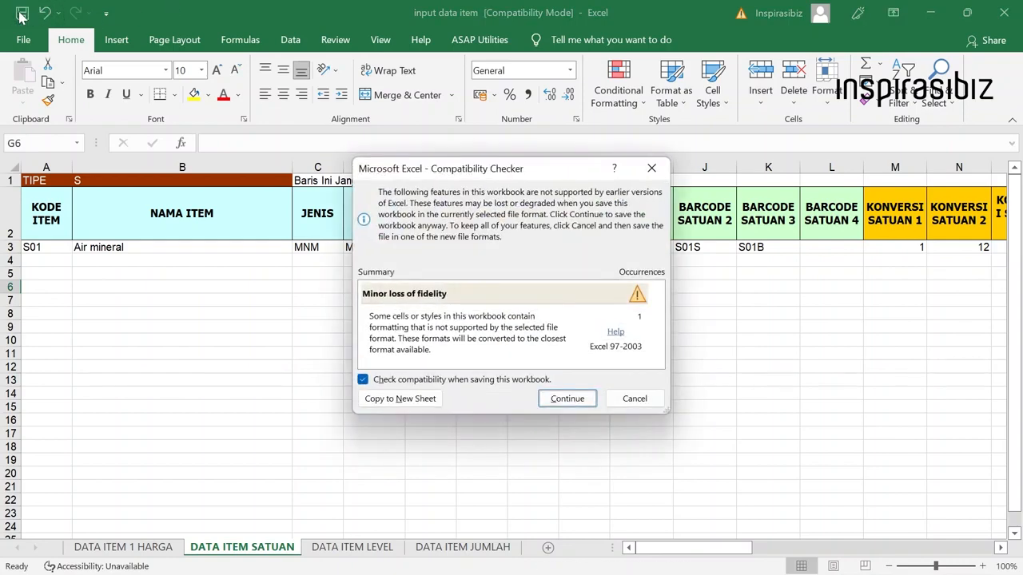
pyautogui.press('Return')
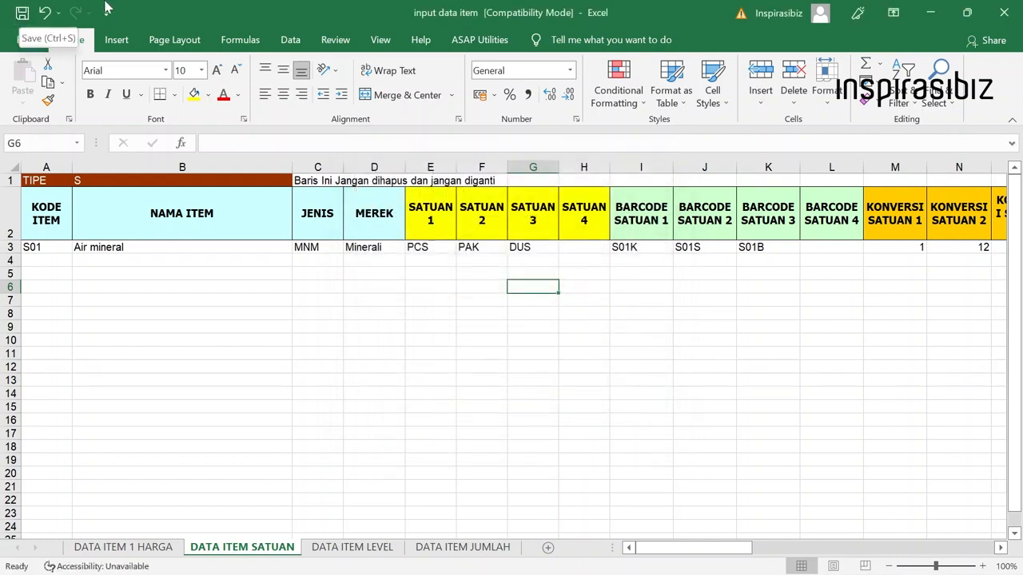
pyautogui.click(1005, 14)
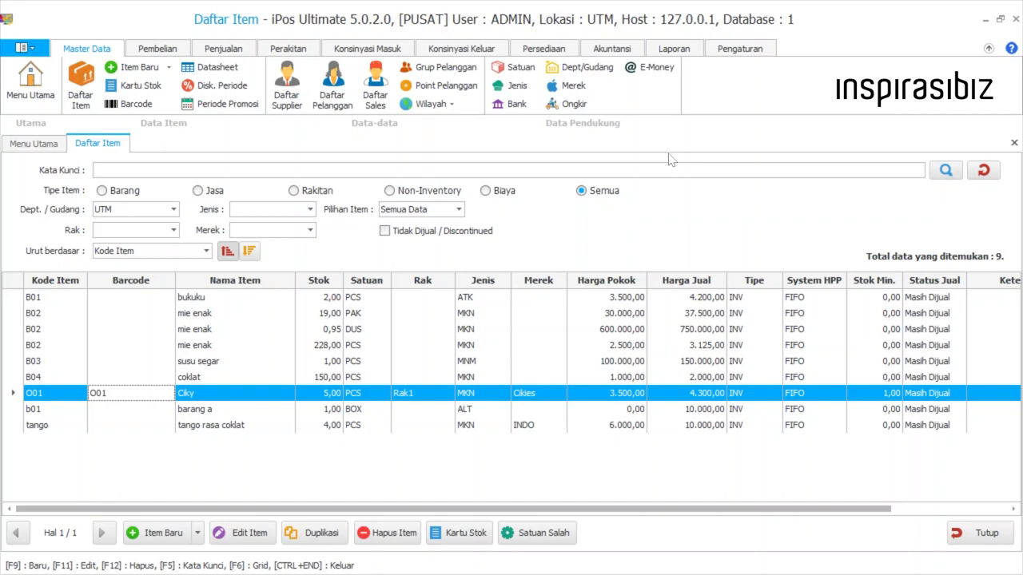
# Step: In iPos Ultimate, open the import of item data from Excel
pyautogui.click(741, 52)
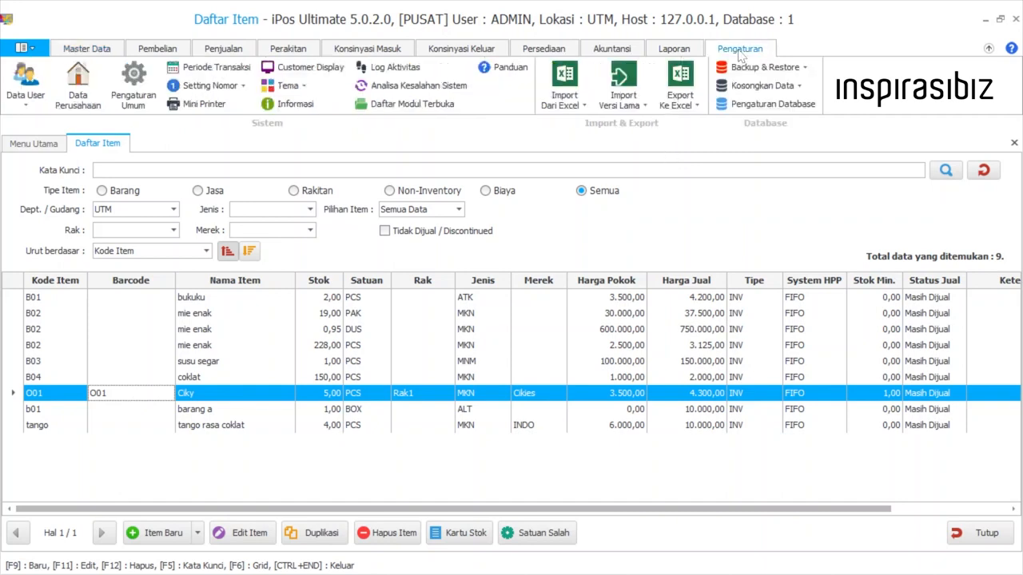
pyautogui.click(565, 101)
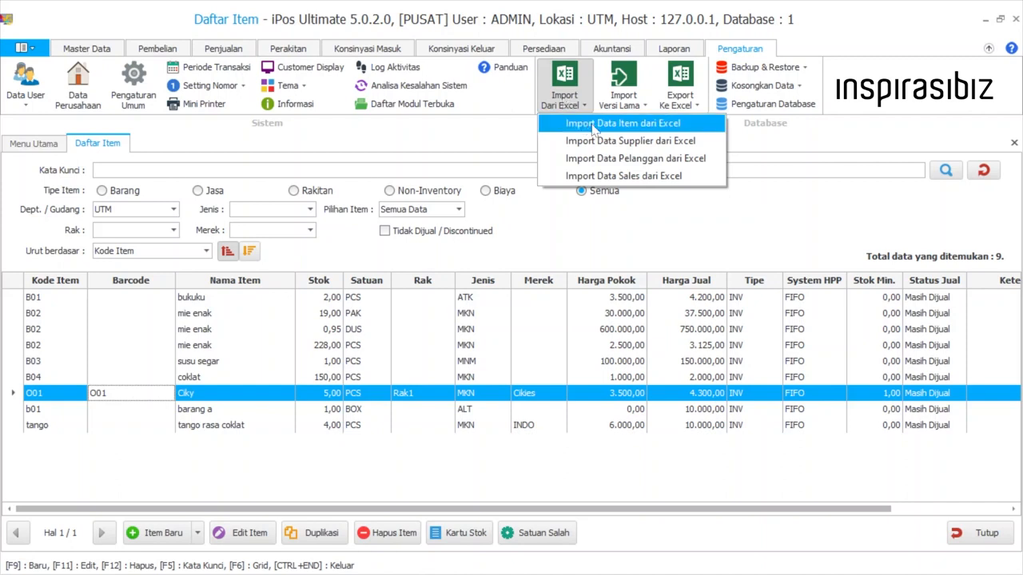
pyautogui.click(592, 127)
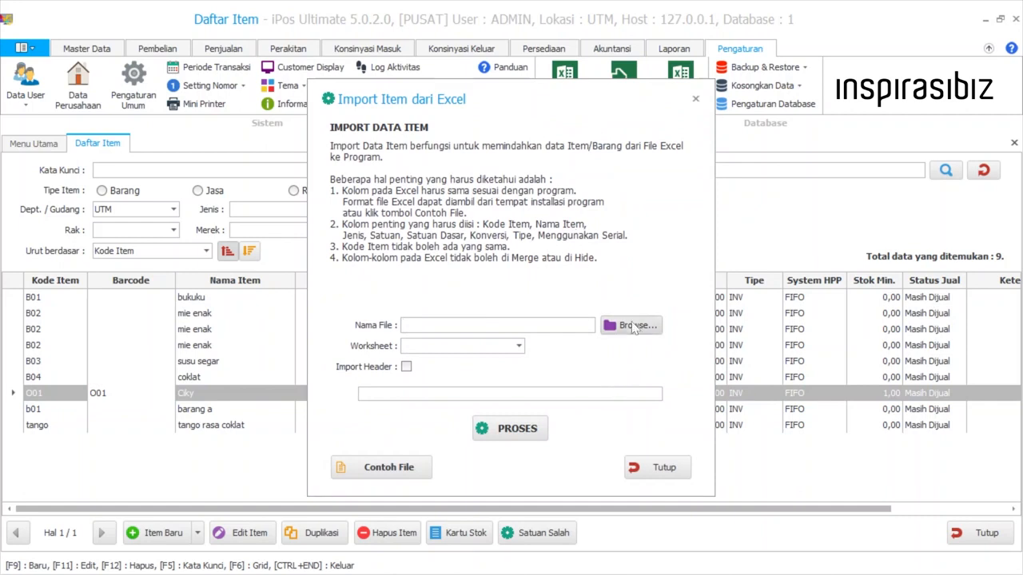
# Step: Import the DATA ITEM SATUAN worksheet from the file input data item.xls and acknowledge the completion notice
pyautogui.click(632, 326)
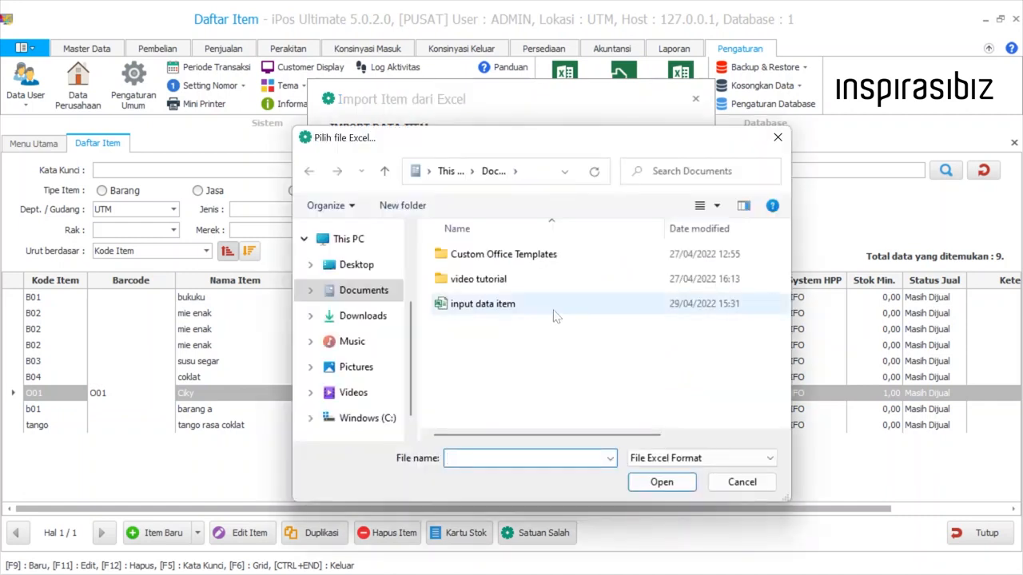
pyautogui.doubleClick(554, 314)
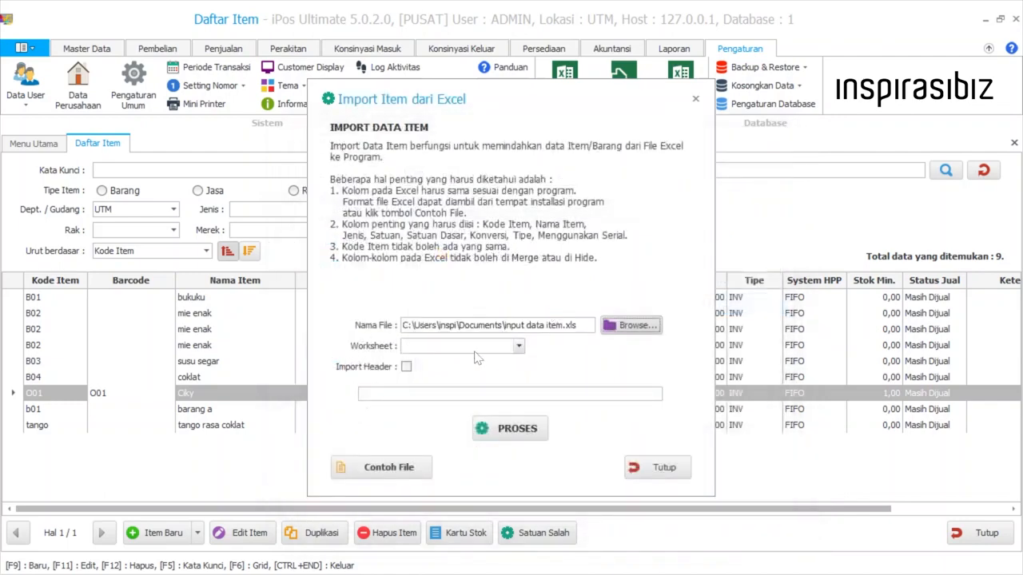
pyautogui.click(447, 349)
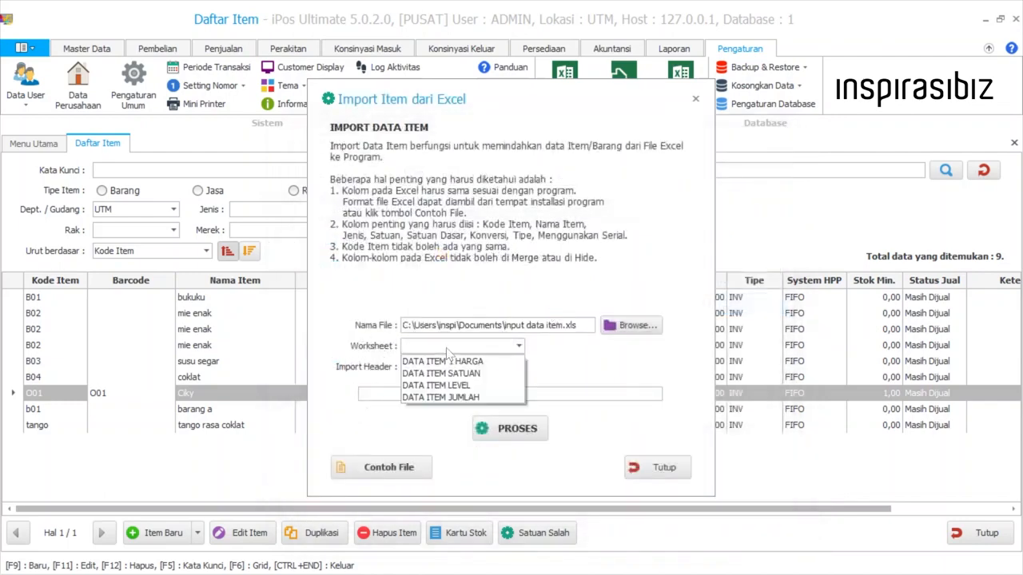
pyautogui.click(483, 373)
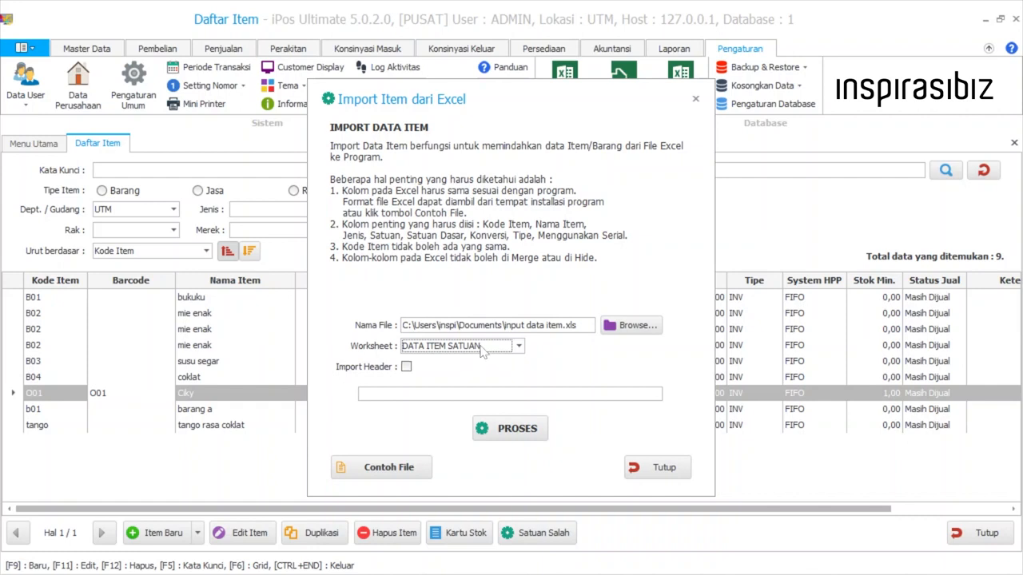
pyautogui.click(512, 431)
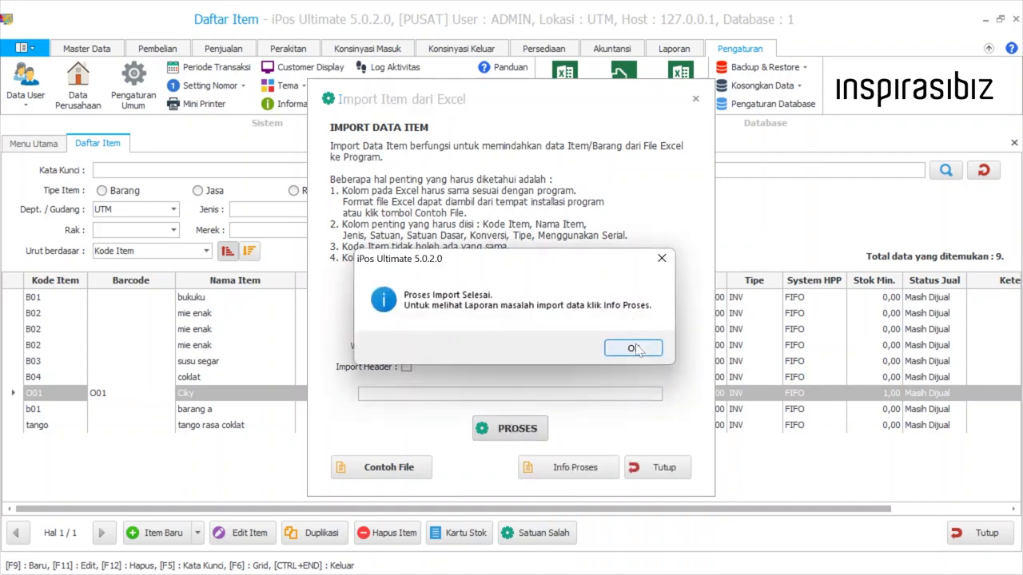
pyautogui.click(633, 348)
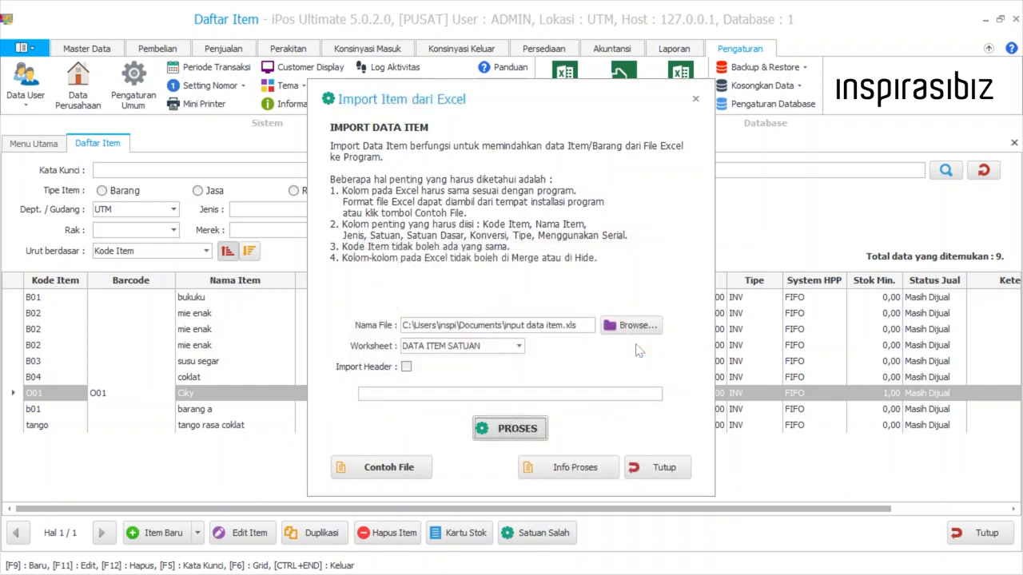
# Step: Read the import process report for errors, and close both the report and the item import dialog
pyautogui.click(580, 472)
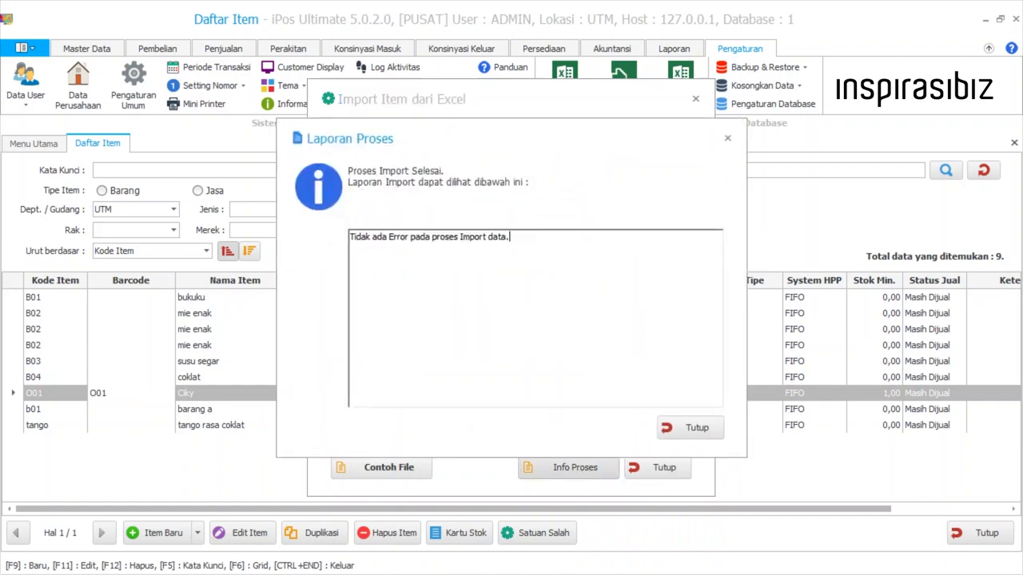
pyautogui.moveTo(510, 236); pyautogui.dragTo(349, 236)
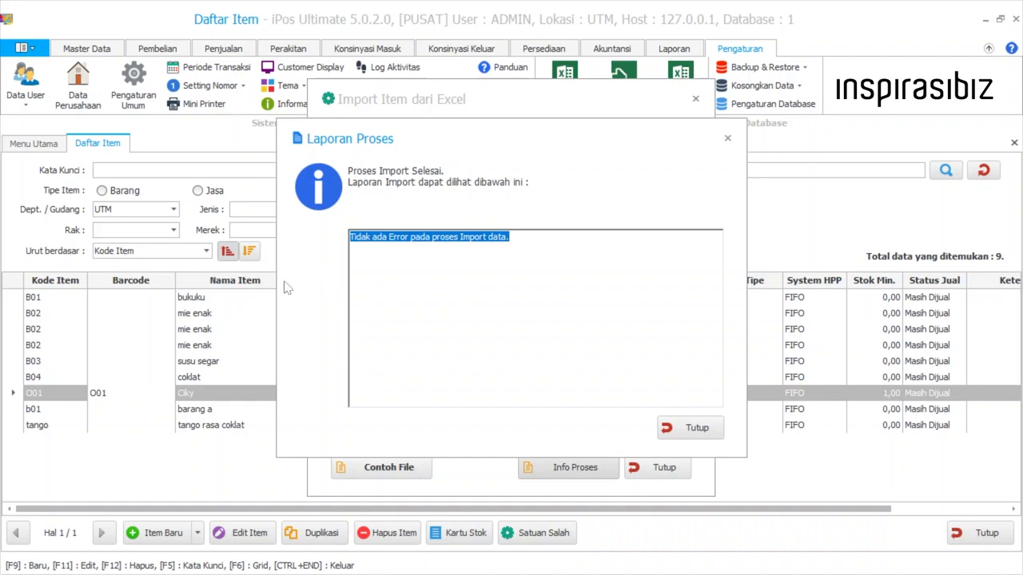
pyautogui.click(692, 432)
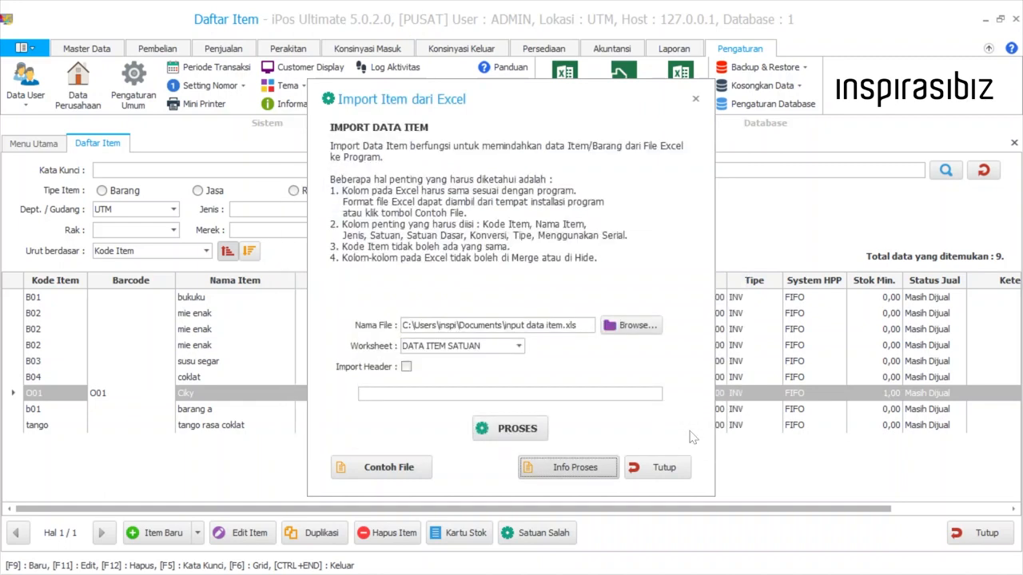
pyautogui.click(663, 468)
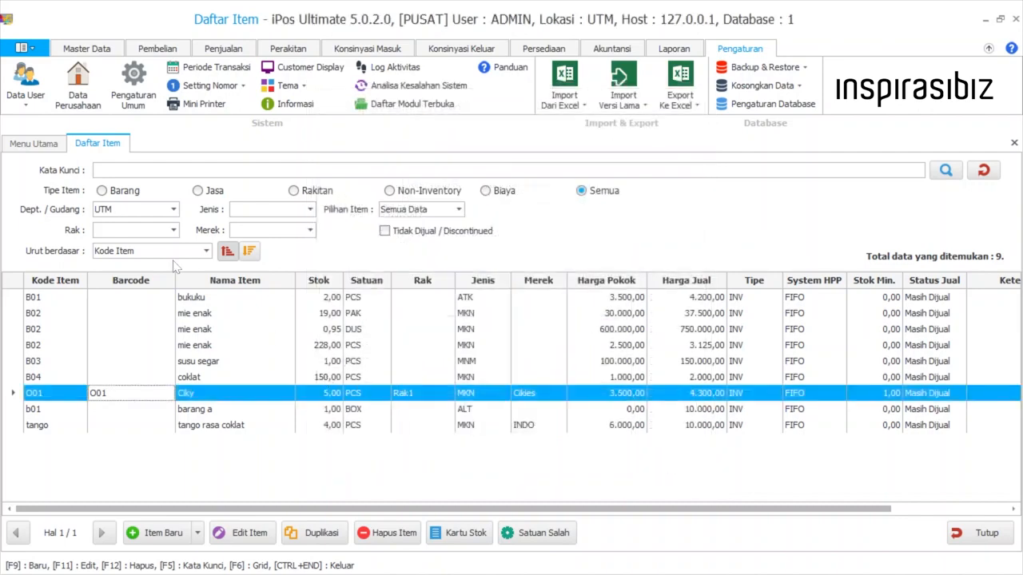
# Step: Refresh the item list and examine the barcodes and units of the Air mineral (S01) rows
pyautogui.click(988, 176)
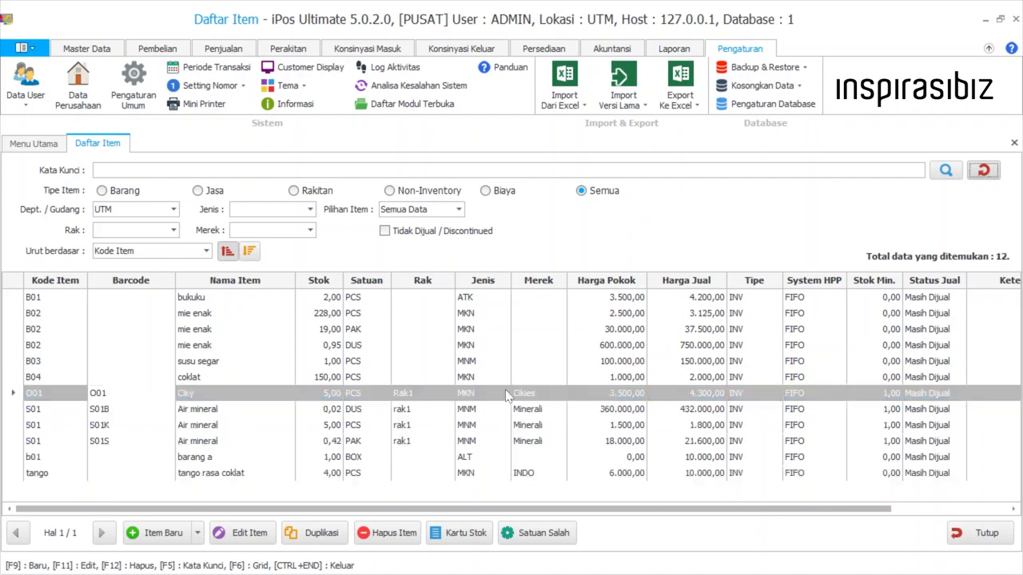
pyautogui.click(193, 429)
pyautogui.click(200, 444)
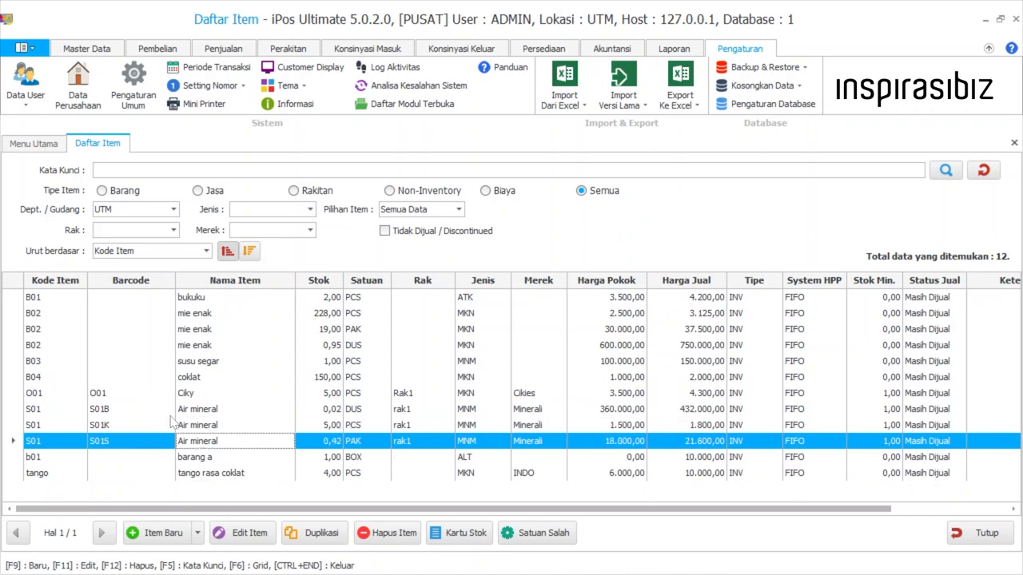
pyautogui.click(166, 442)
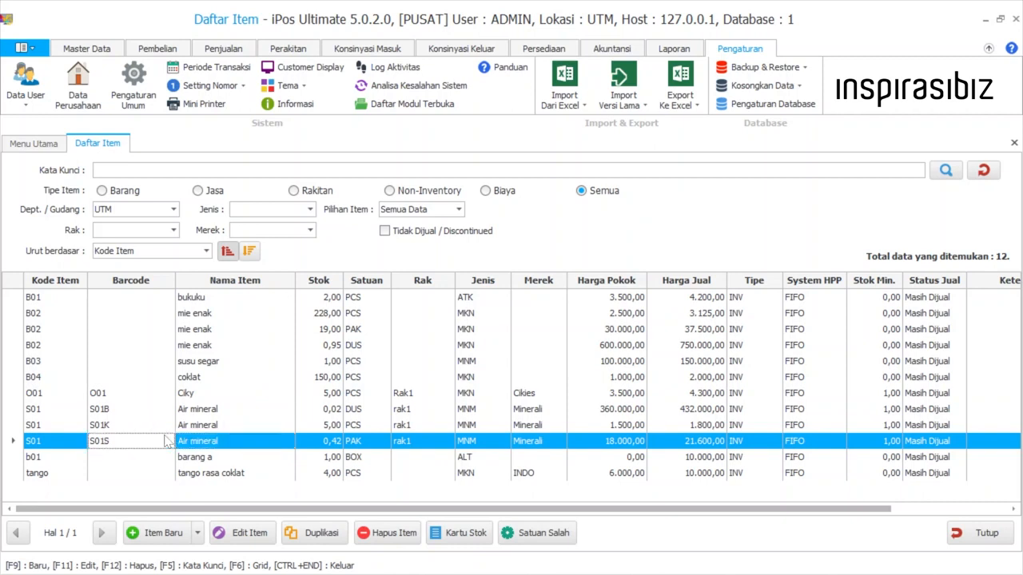
pyautogui.click(124, 427)
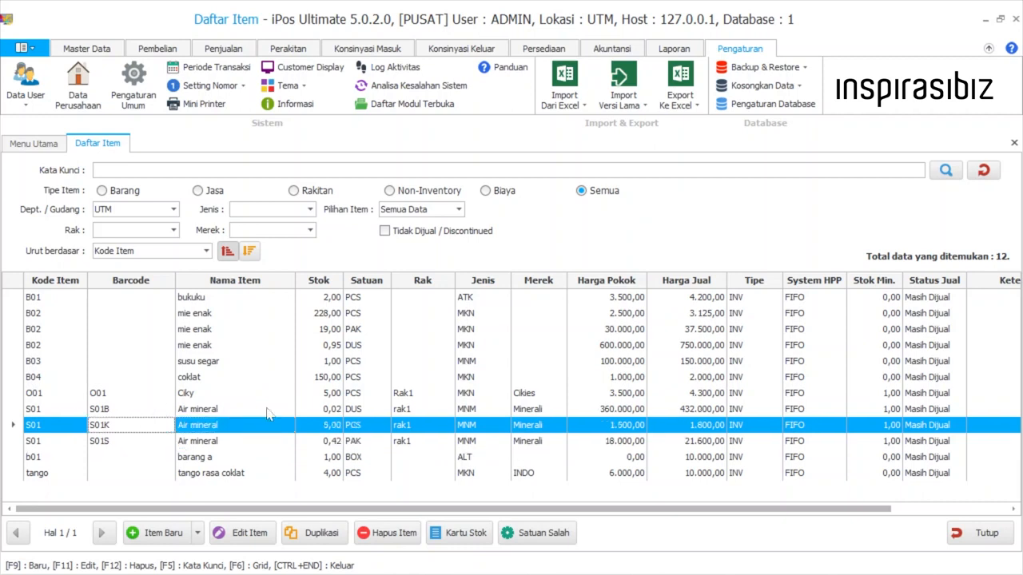
pyautogui.click(364, 425)
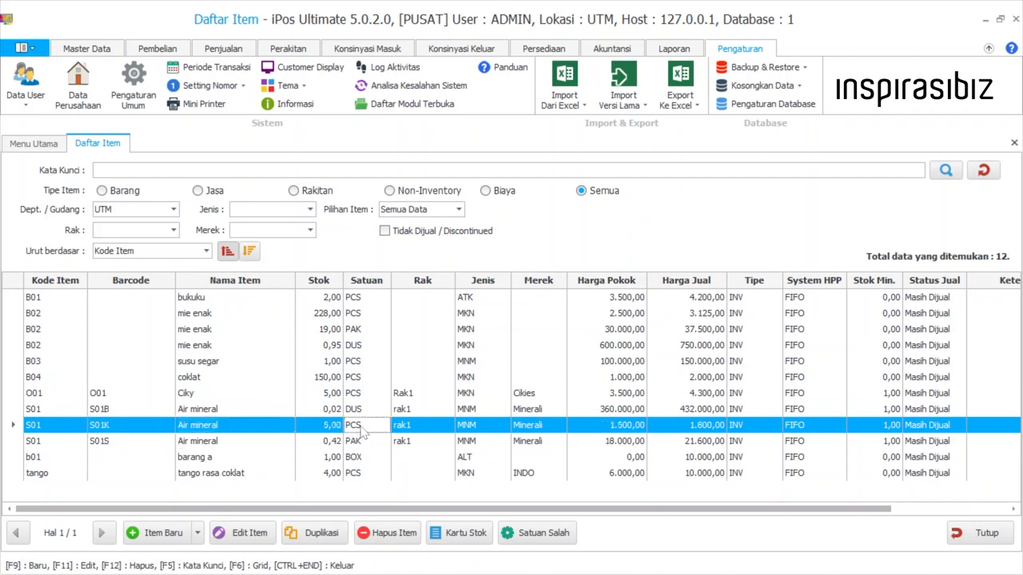
pyautogui.click(370, 443)
pyautogui.click(358, 409)
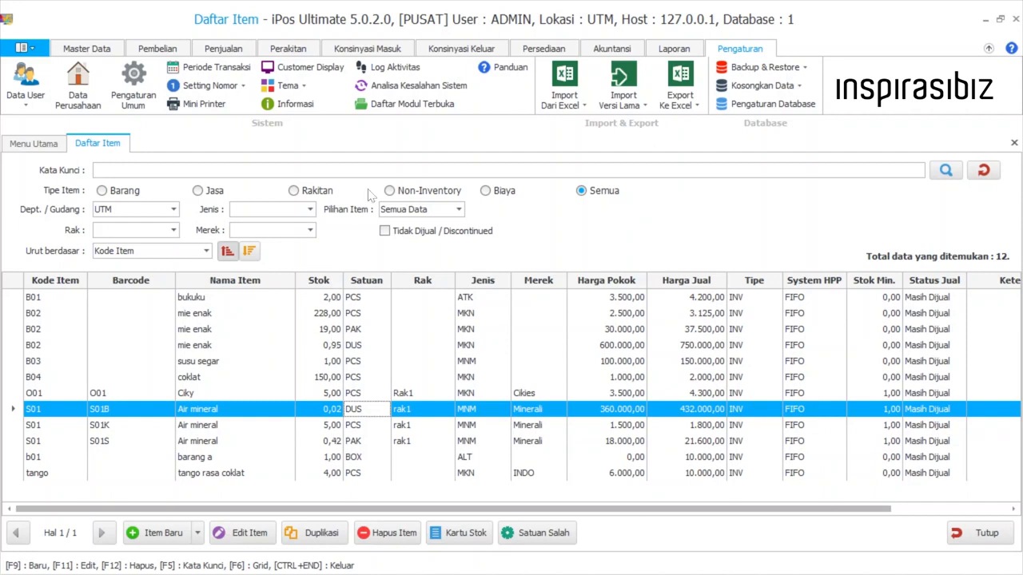
# Step: Open the items' opening stock balances and compare the Air mineral quantity with its unit rows in the item list
pyautogui.click(528, 50)
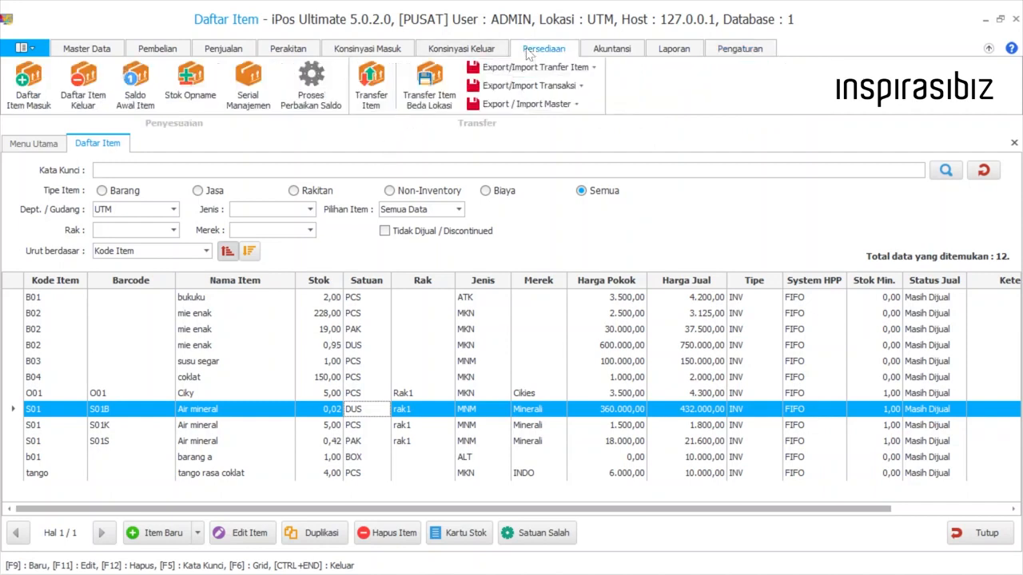
pyautogui.click(137, 105)
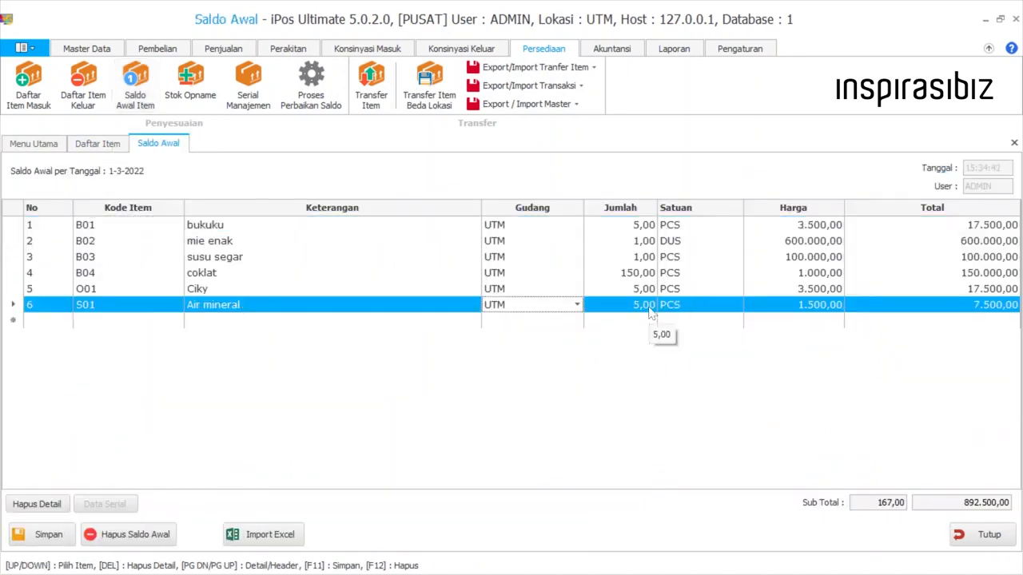
pyautogui.click(116, 148)
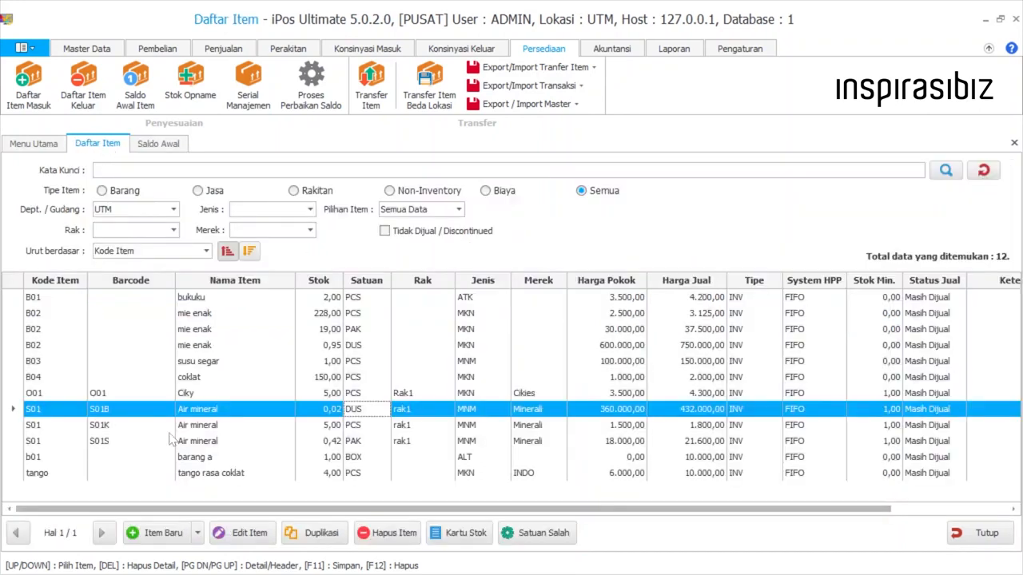
pyautogui.click(356, 444)
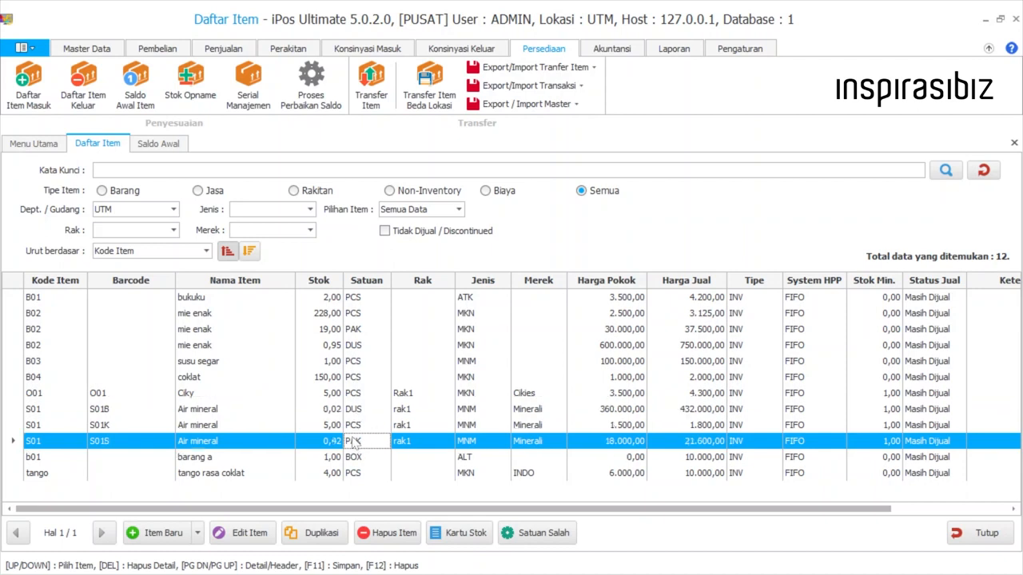